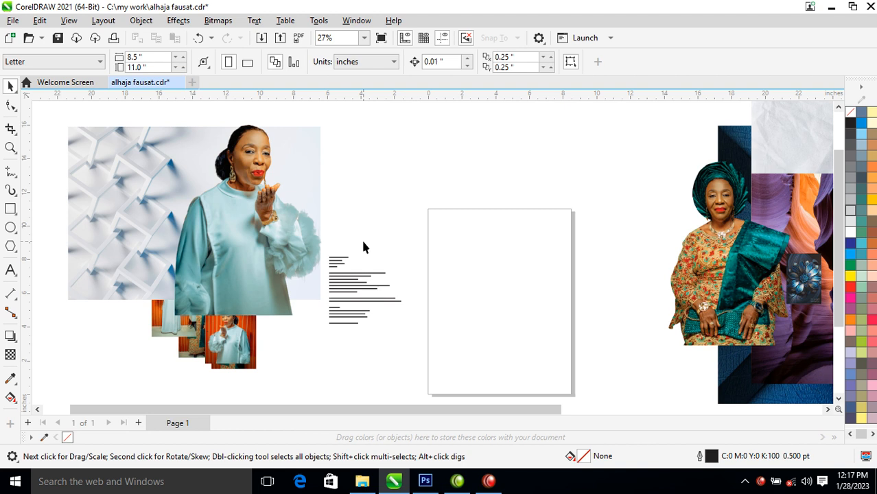
Reposition the light-blue dress cutout and the white geometric background on the pasteboard and set the page size to A5.
drag(260, 191, 165, 206)
drag(291, 140, 295, 183)
click(136, 135)
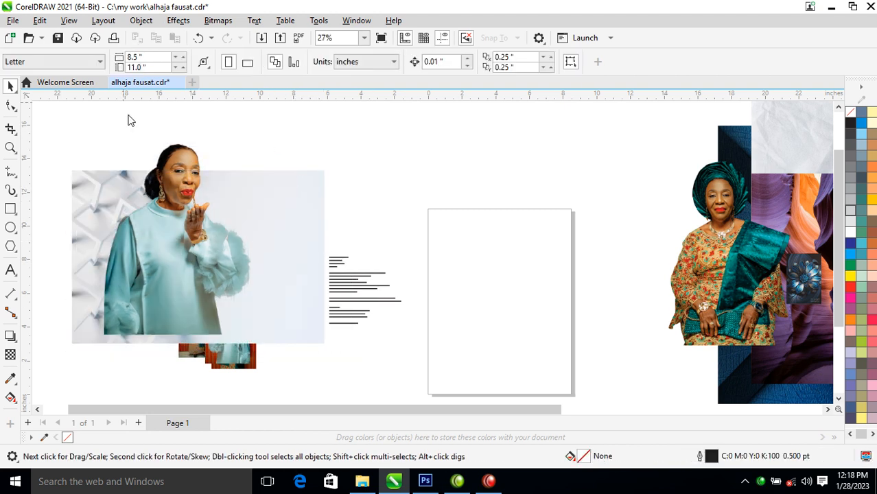
click(96, 61)
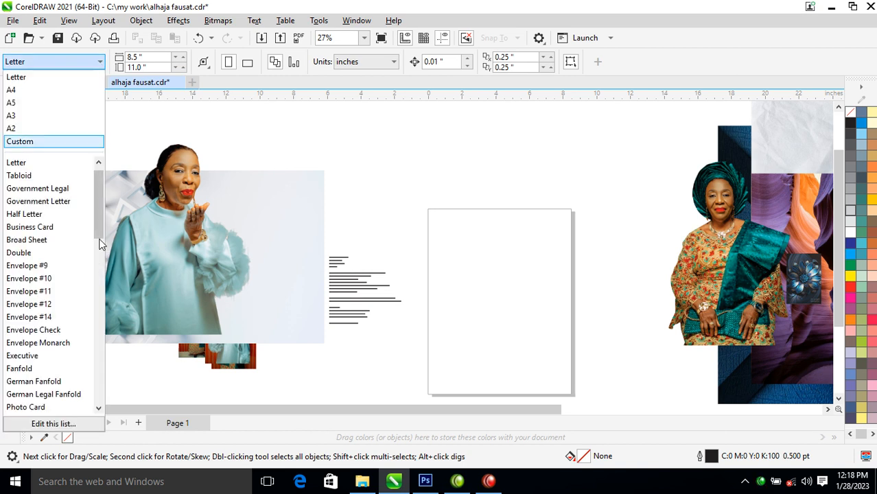
click(13, 103)
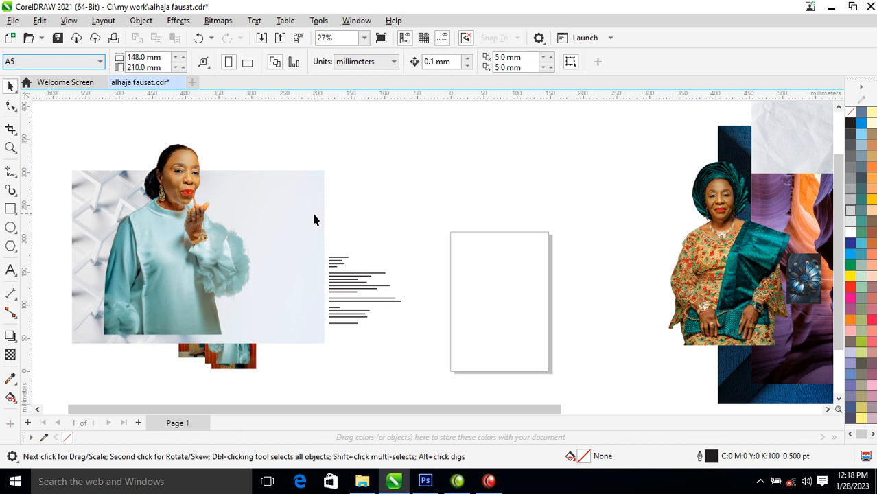
Reposition the white geometric background image on the pasteboard between the light-blue dress cutout and the page.
drag(307, 196, 461, 182)
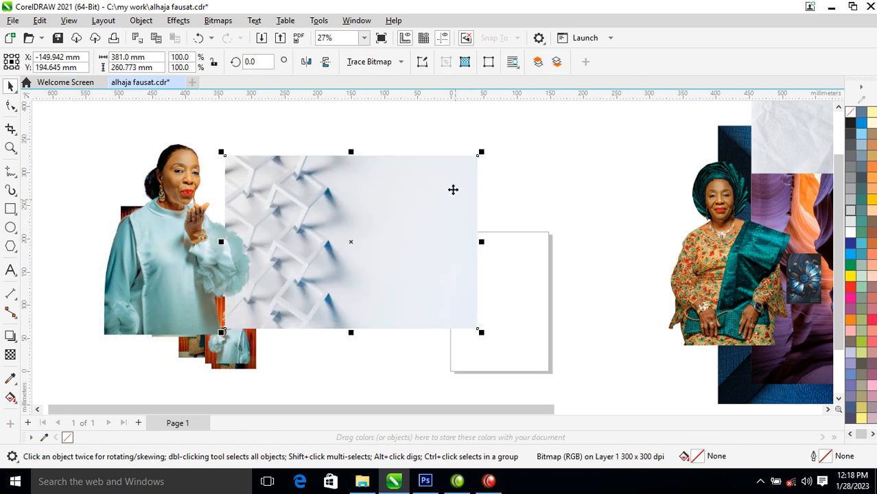
click(540, 273)
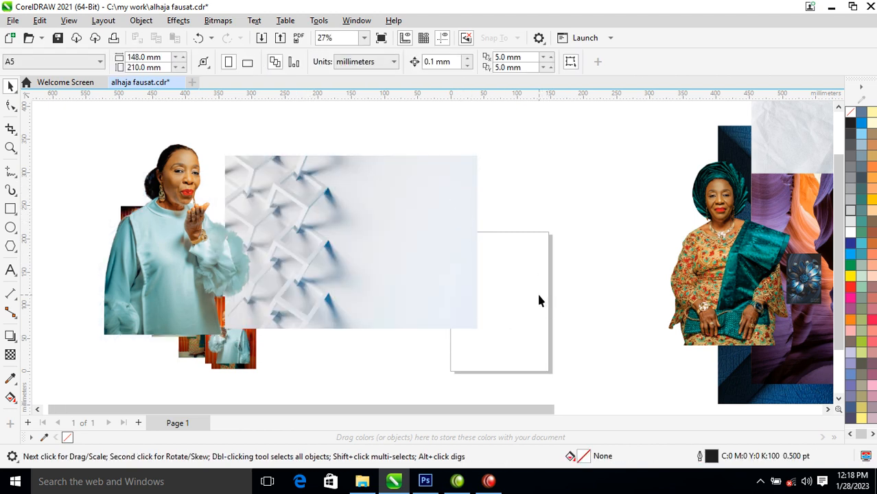
drag(372, 225, 305, 200)
click(514, 260)
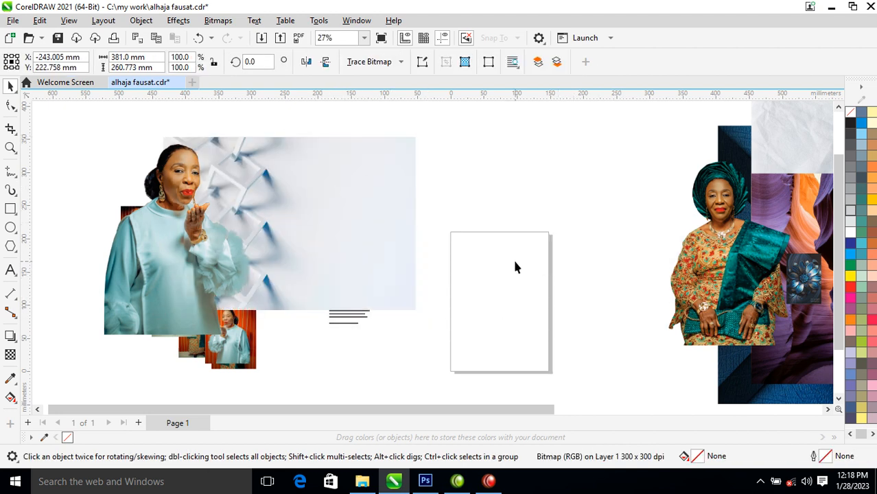
Draw a rectangle about 150 × 210 mm over the page, centre it on the page and fill it white.
click(10, 211)
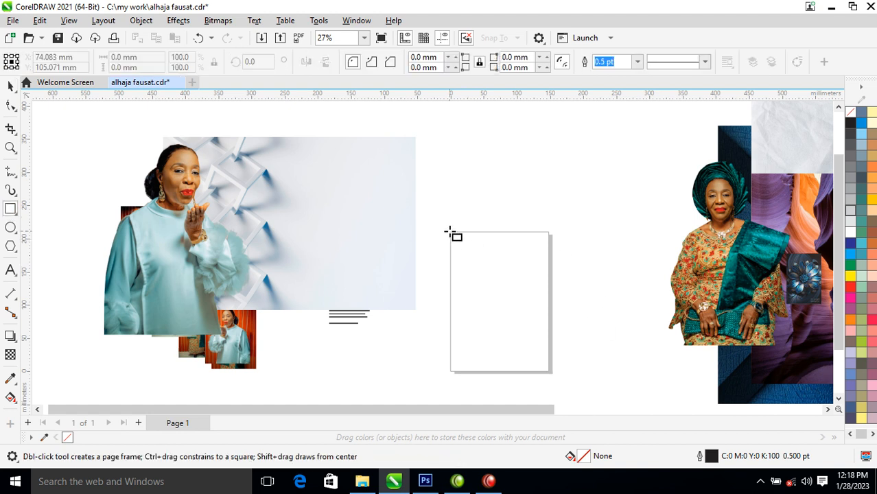
drag(450, 231, 552, 375)
key(space)
key(p)
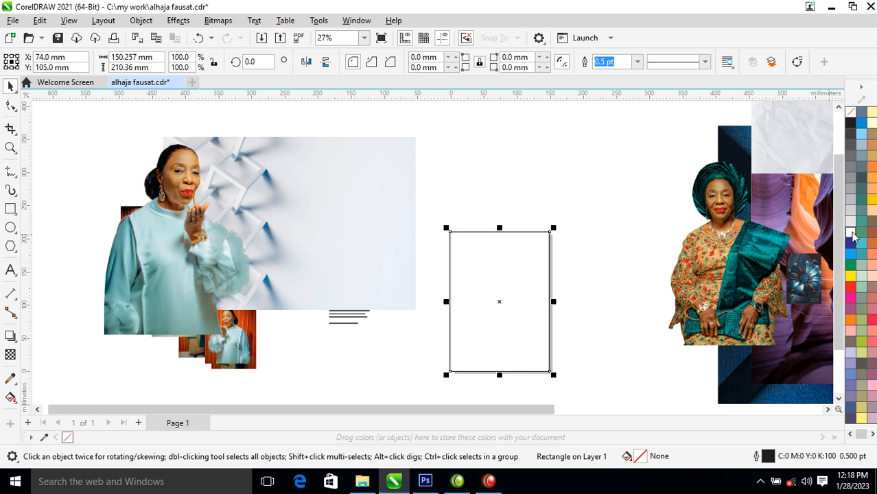
Move the dress cutout and white geometric background closer to the page and rotate the background to 270 degrees.
click(232, 297)
drag(232, 297, 232, 297)
drag(385, 178, 473, 206)
click(483, 200)
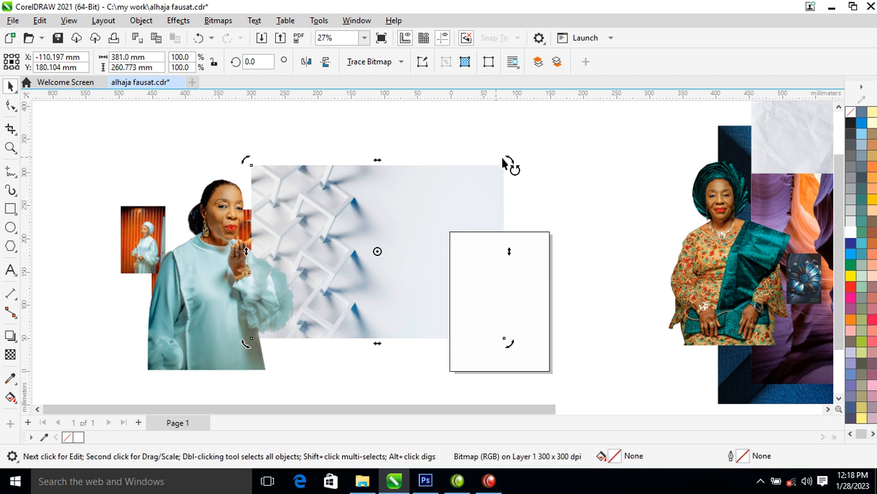
drag(516, 165, 440, 362)
PowerClip the rotated background inside the page rectangle and scale it down so its pattern covers the frame's upper part.
drag(386, 186, 499, 241)
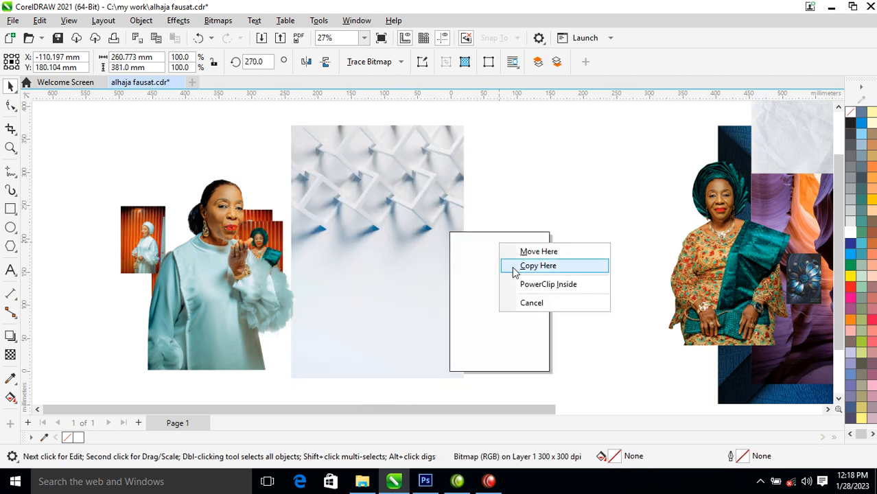
click(549, 285)
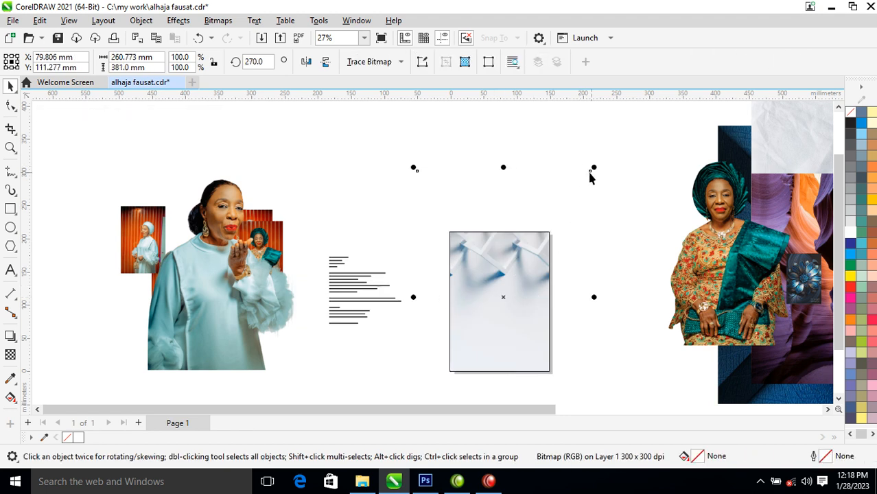
drag(594, 168, 576, 220)
drag(528, 271, 528, 278)
Scale the light-blue dress cutout down to 90%, about 147 × 191 mm, and place it beside the page.
drag(233, 251, 367, 257)
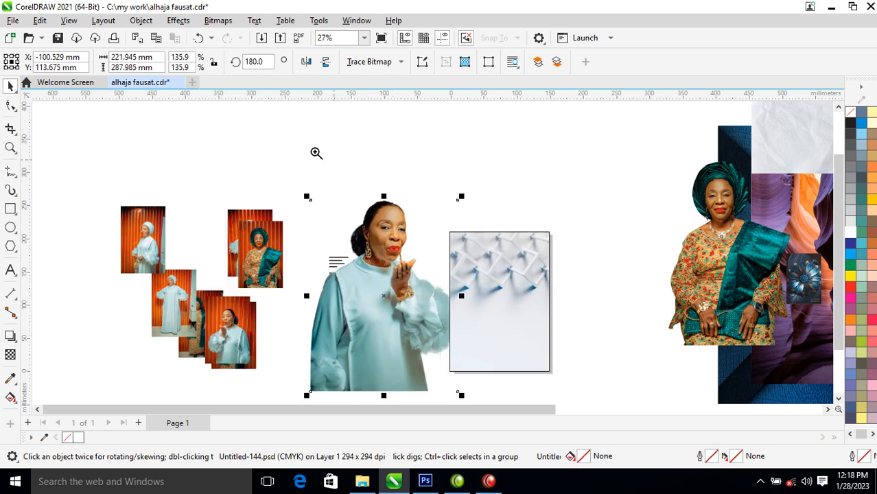
scroll(578, 404, up, 1)
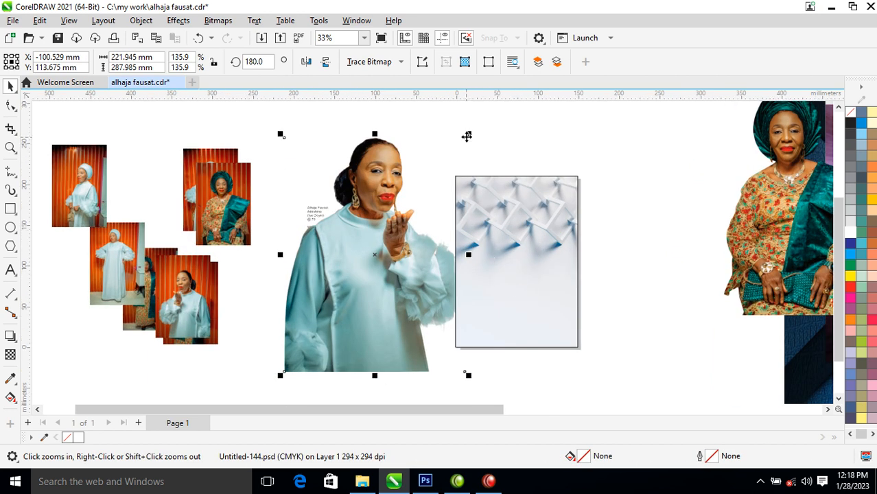
drag(467, 138, 411, 206)
drag(347, 348, 457, 328)
drag(421, 284, 320, 330)
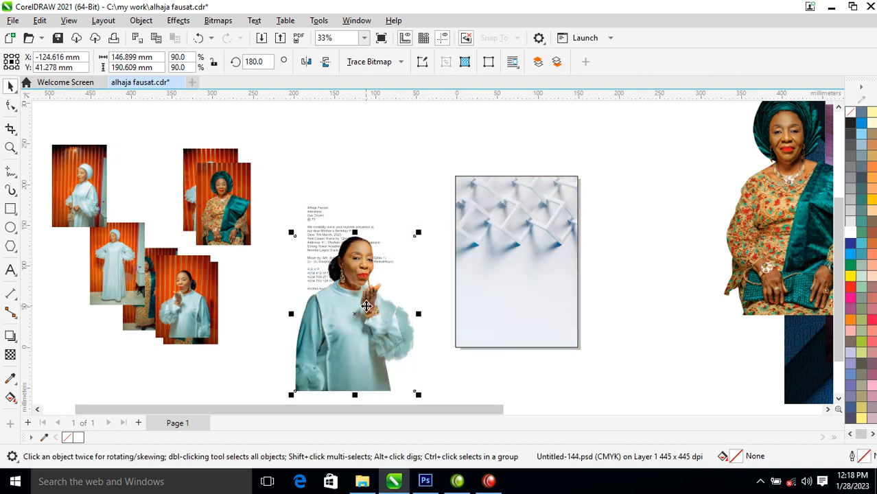
Convert the dress cutout to a 300 dpi CMYK bitmap with anti-aliasing and a transparent background.
click(218, 21)
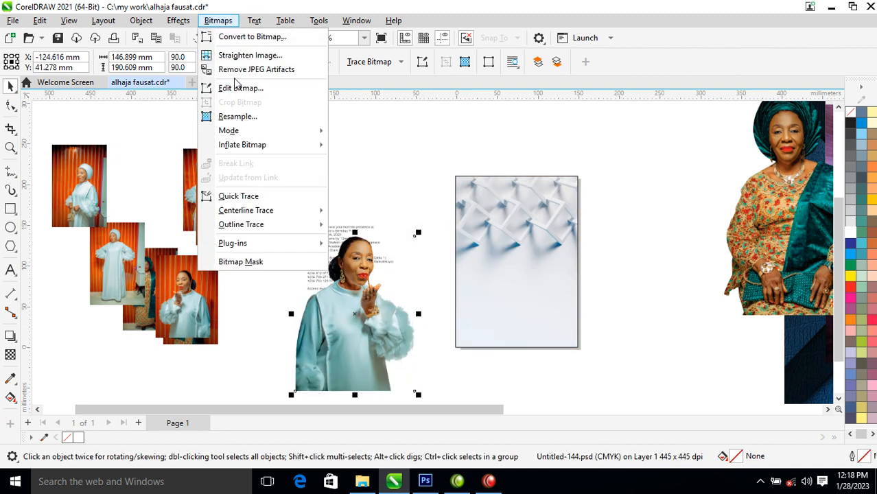
click(244, 36)
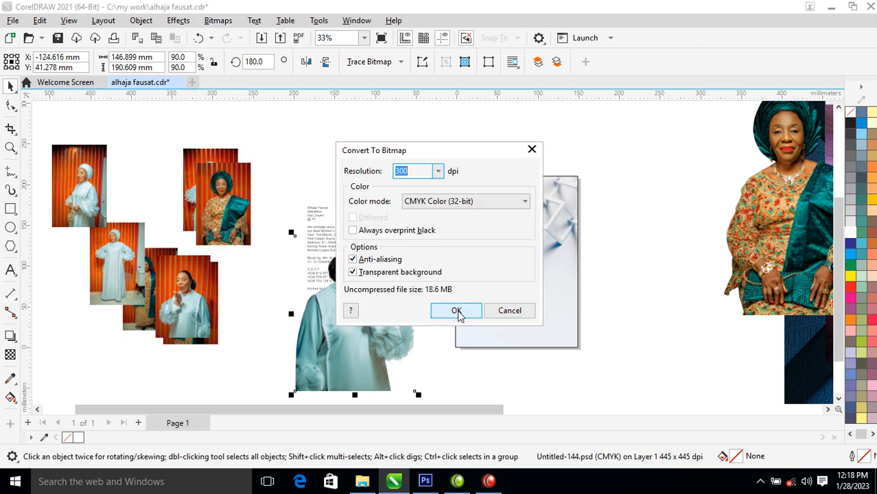
click(456, 311)
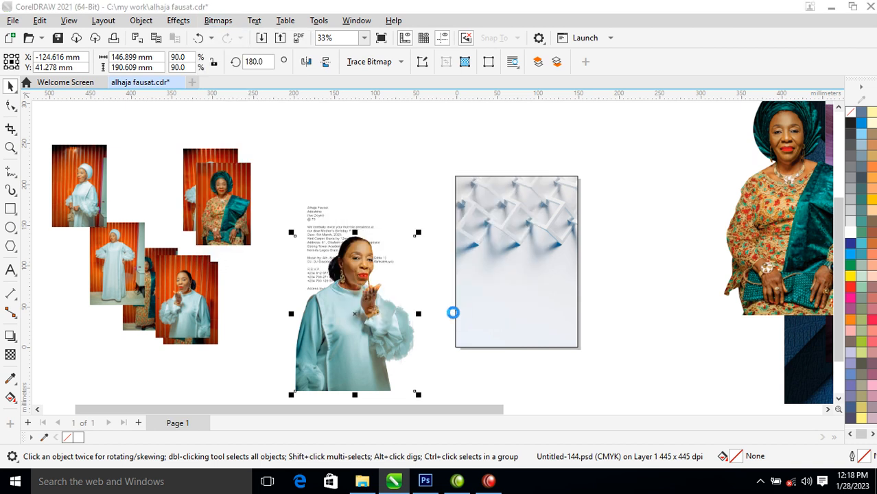
PowerClip the dress cutout inside the page rectangle over the geometric background.
click(141, 21)
mouse_move(203, 43)
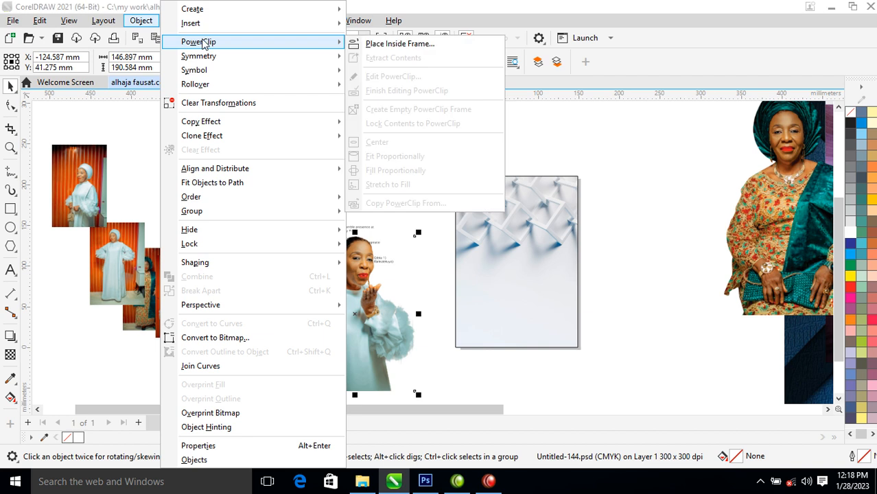
click(374, 44)
click(501, 280)
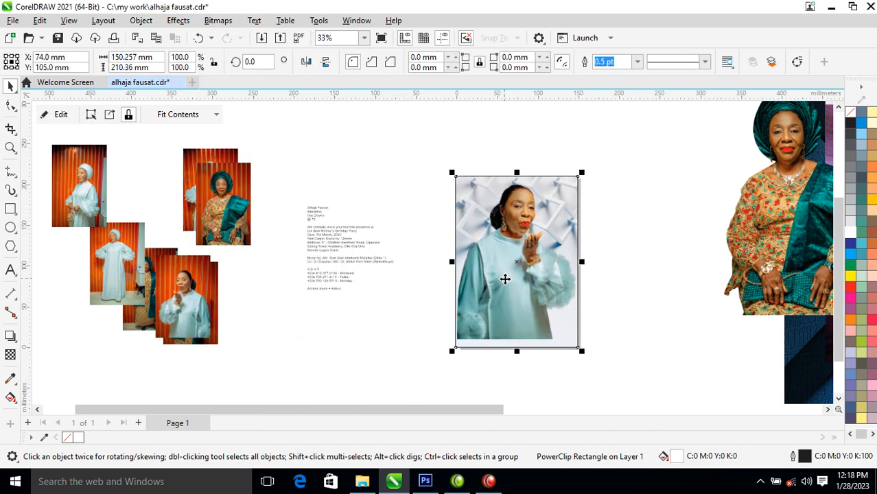
Scale down the clipped dress cutout and position it in the lower-left part of the page frame.
key(z)
drag(239, 153, 646, 337)
drag(582, 284, 569, 324)
drag(626, 193, 623, 253)
Move the invitation text block to the blank area just right of the page and set its font to FuturaTEE.
drag(272, 235, 697, 231)
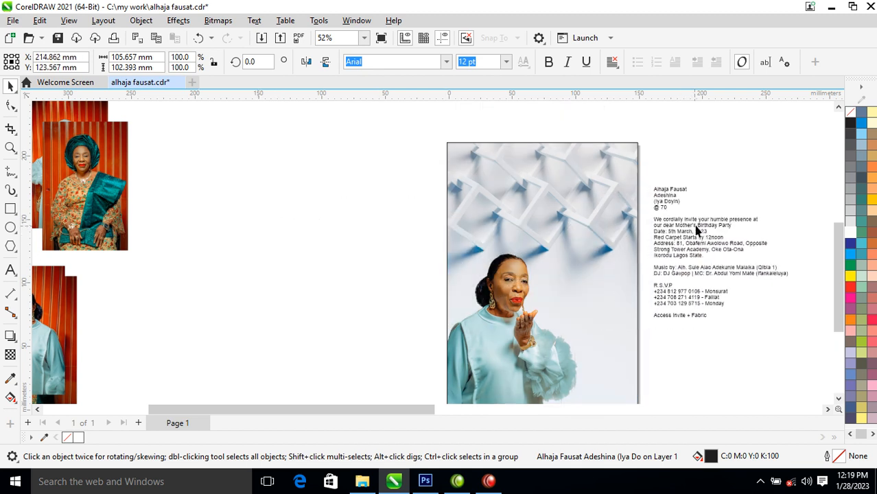
key(z)
drag(421, 135, 792, 363)
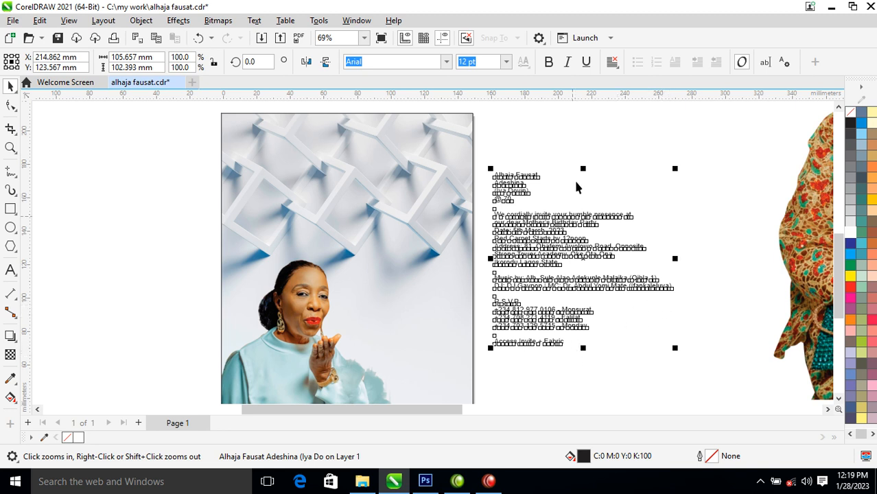
click(575, 204)
drag(518, 190, 540, 197)
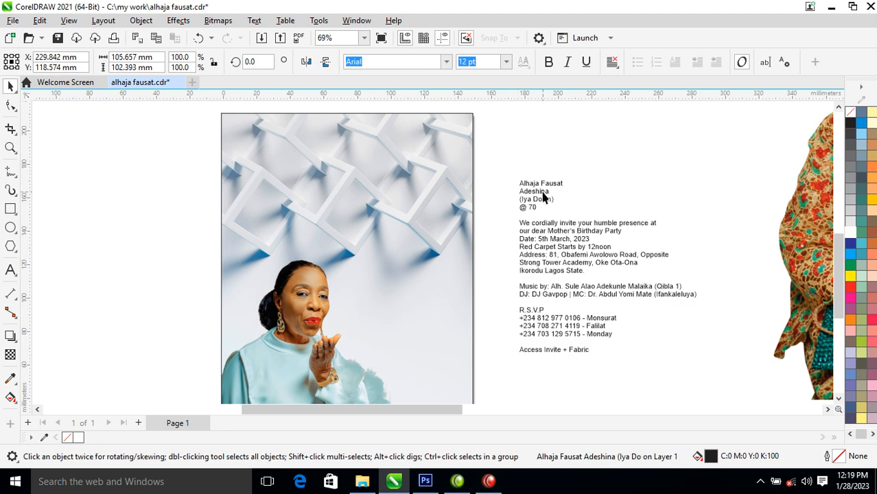
click(447, 62)
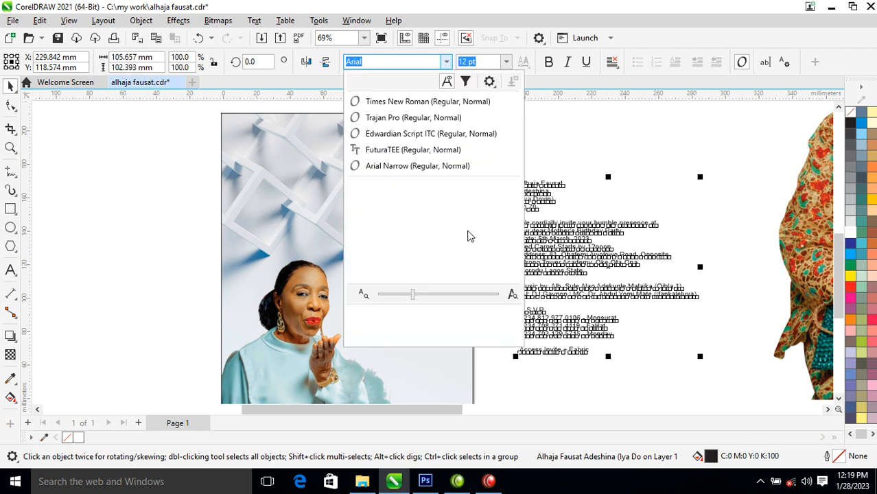
click(398, 150)
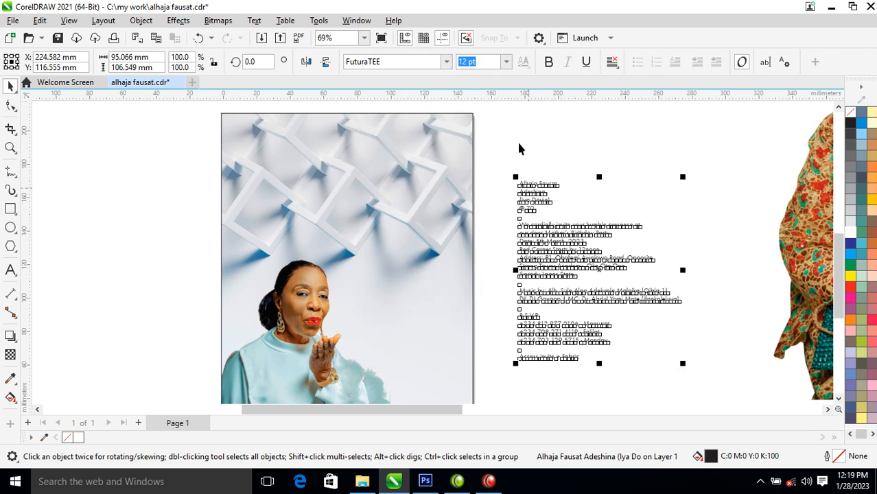
Cut the first four lines, the celebrant's name, nickname and "@ 70", out of the invitation text block.
drag(513, 155, 526, 243)
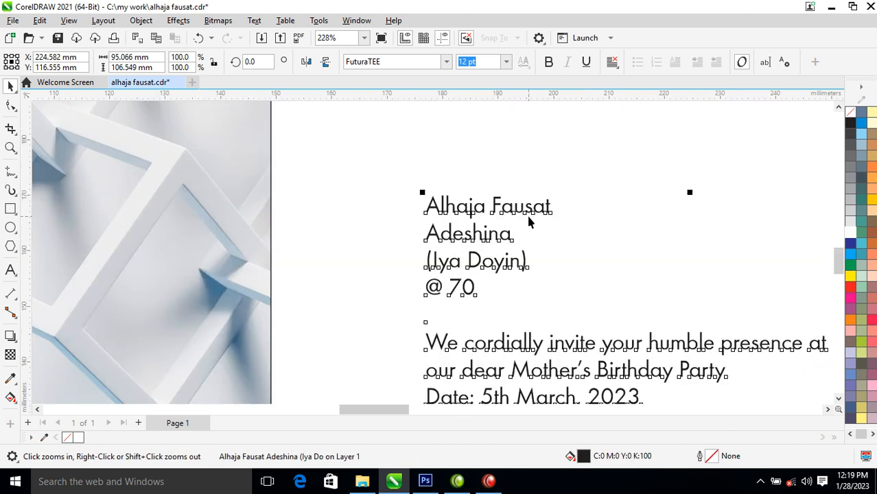
double_click(494, 265)
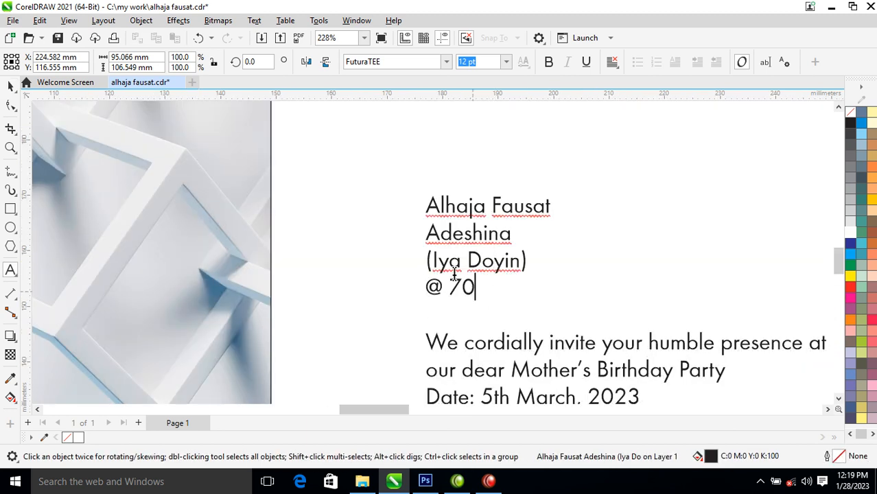
drag(472, 287, 383, 195)
key(ctrl+c)
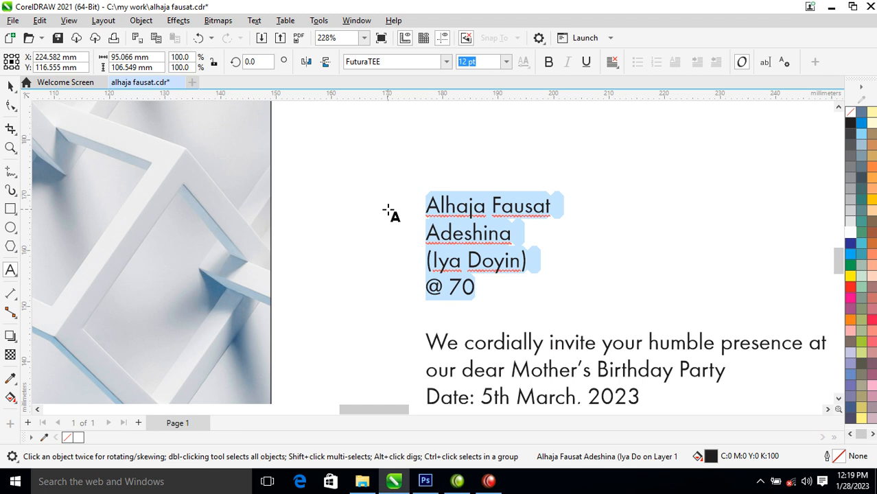
key(Delete)
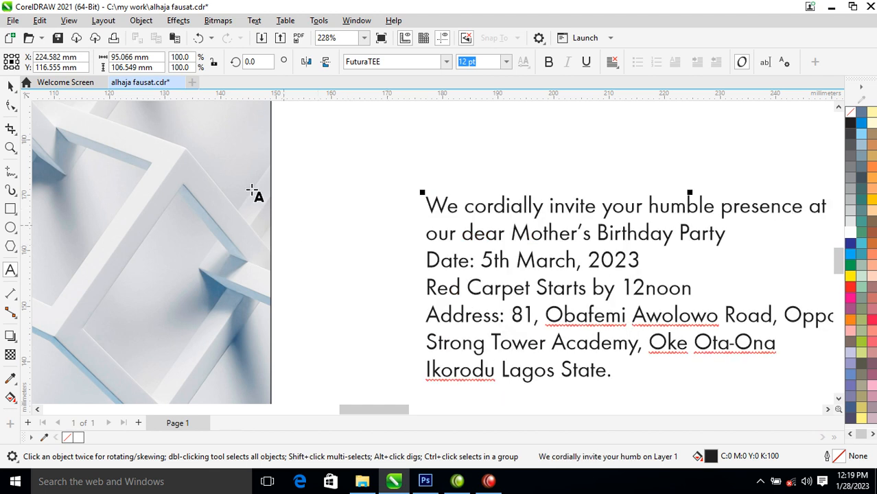
Paste the celebrant's name and age lines as a separate text object on the upper part of the page design.
click(187, 171)
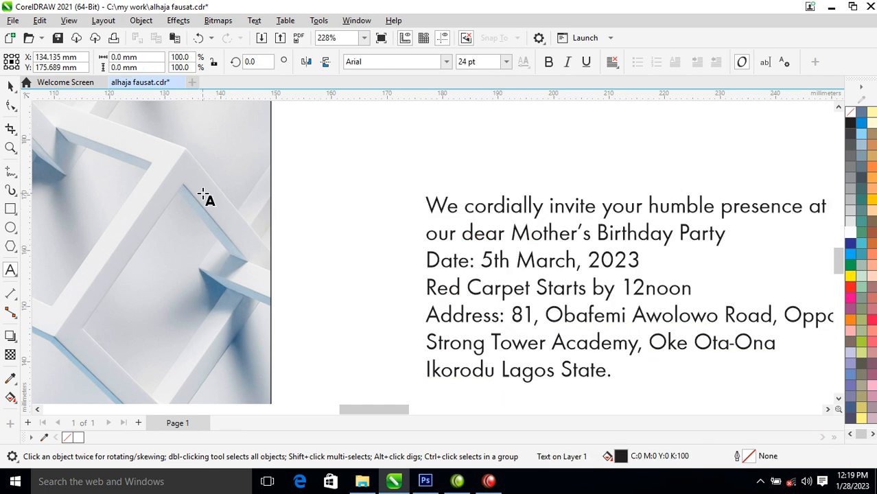
key(ctrl+v)
key(ctrl+space)
scroll(234, 233, down, 4)
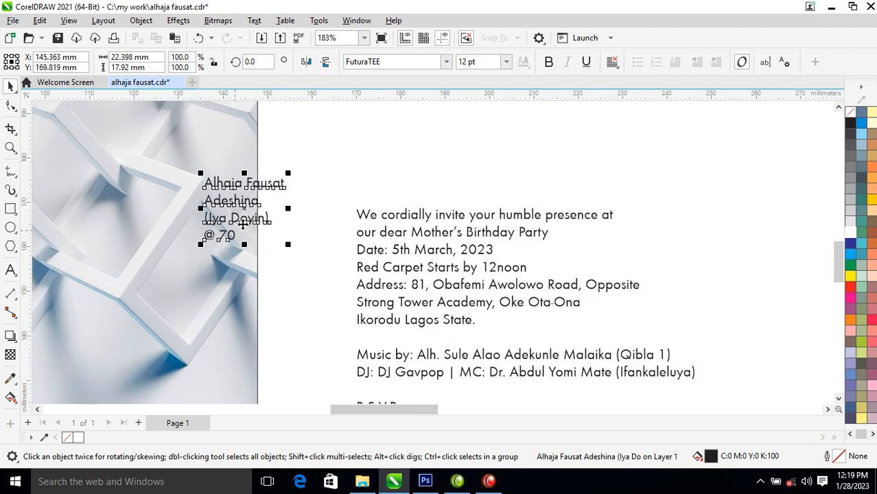
drag(239, 210, 105, 231)
scroll(139, 260, down, 2)
key(z)
drag(240, 168, 10, 336)
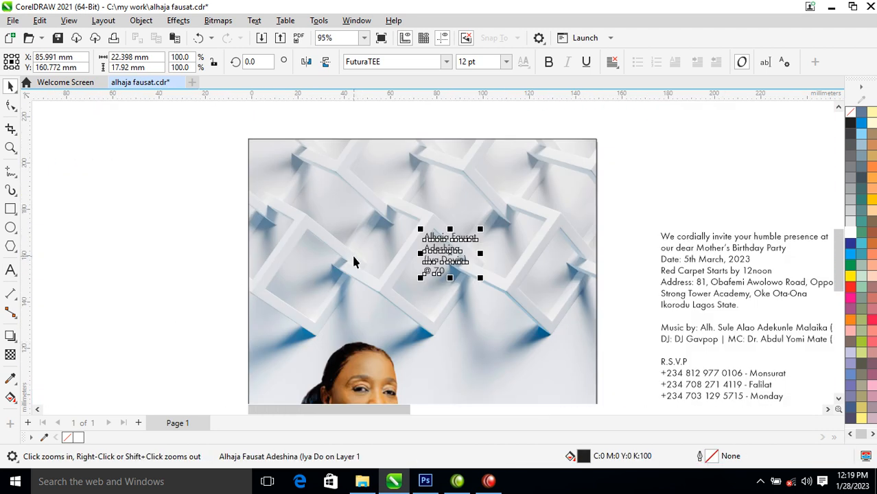
Copy the dark blue leather-texture image over to the page and scale the copy down to about 50 × 89 mm.
scroll(414, 265, down, 5)
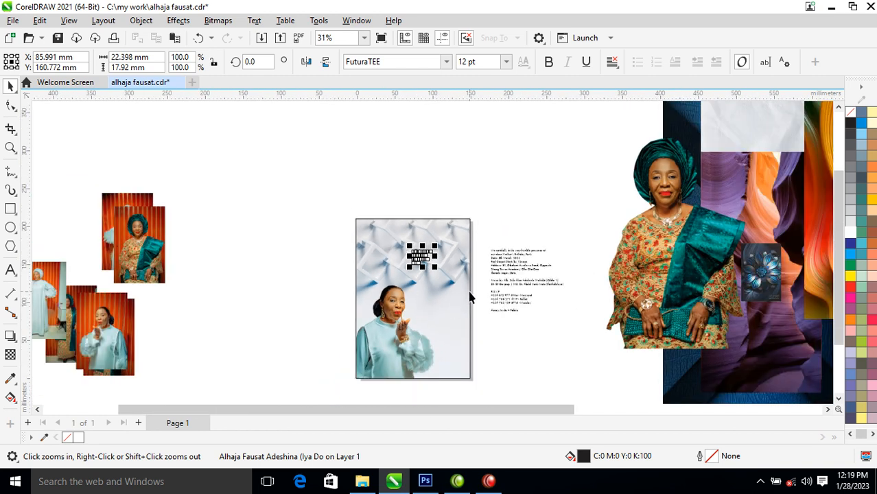
scroll(471, 297, down, 1)
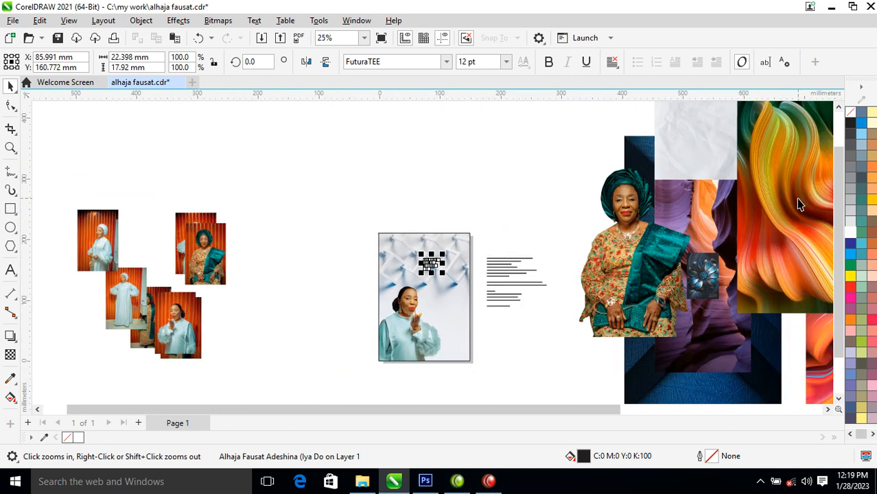
drag(759, 385, 443, 329)
right_click(443, 330)
click(344, 240)
drag(442, 133, 441, 166)
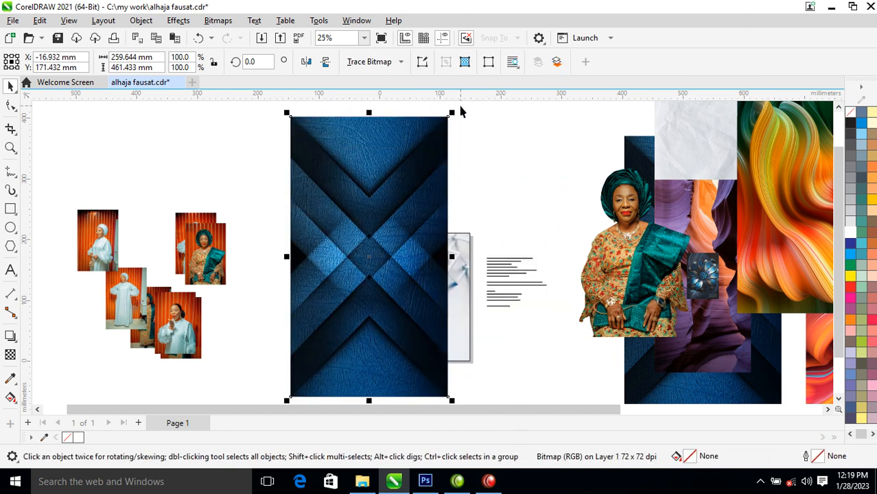
drag(452, 114, 405, 292)
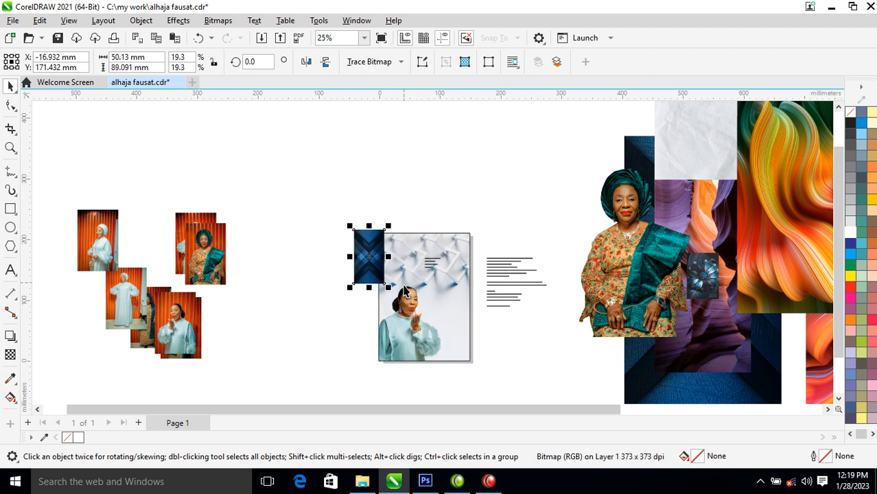
Draw a rectangle about 80 × 94 mm over the upper middle of the page, extending slightly above its top edge.
drag(319, 218, 530, 317)
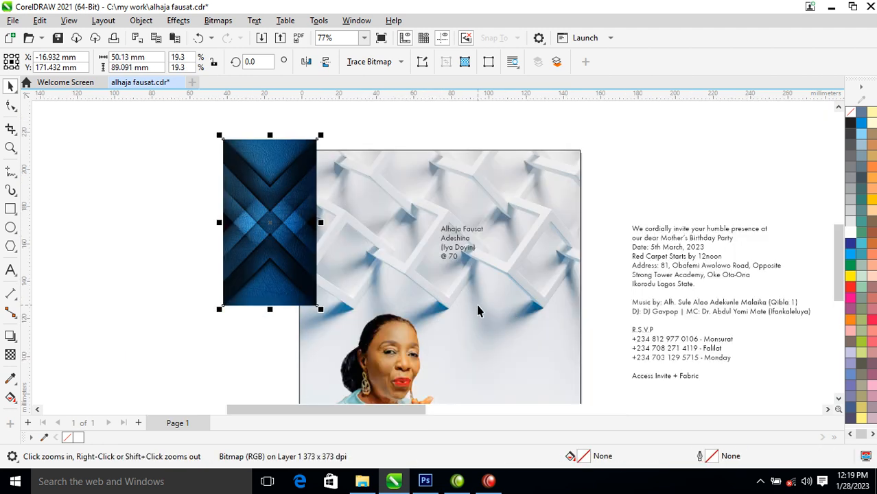
click(11, 209)
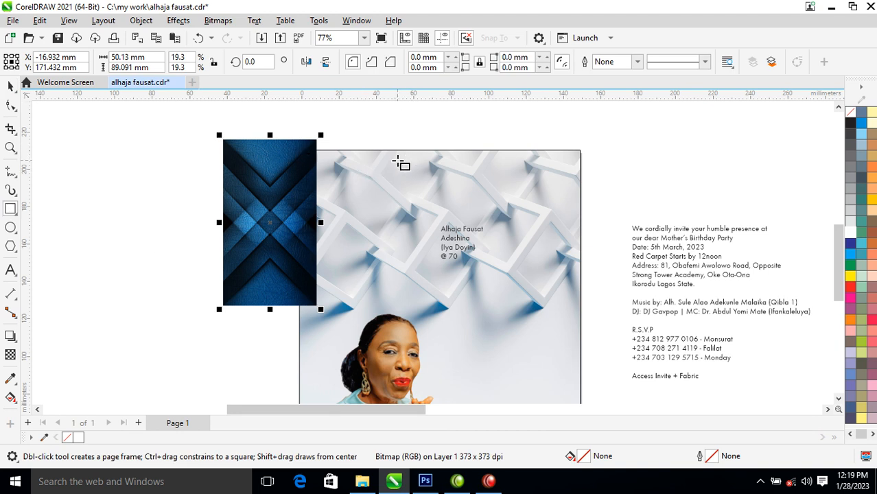
drag(384, 130, 538, 309)
key(space)
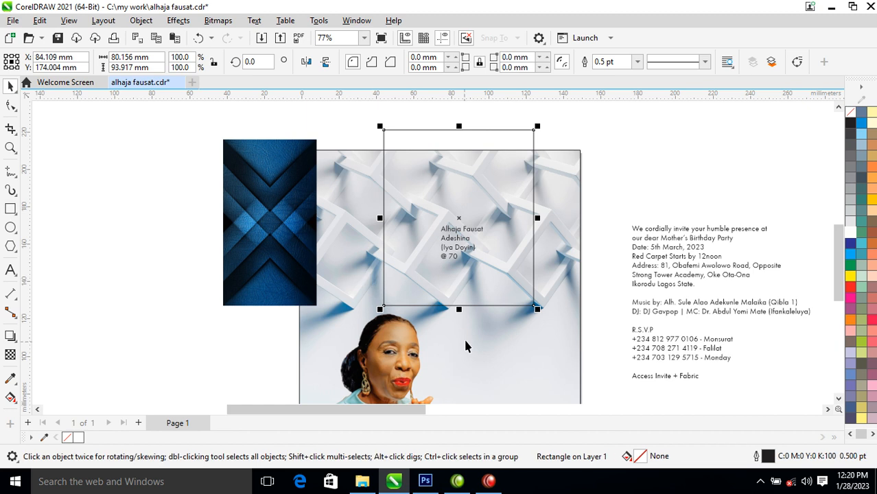
Fill the new rectangle with a blue sampled from the shadow in the white geometric background.
click(10, 379)
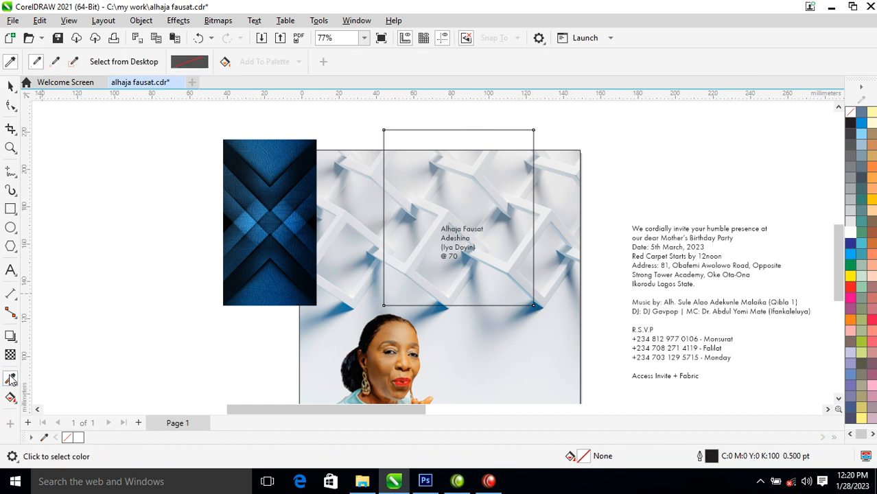
click(449, 303)
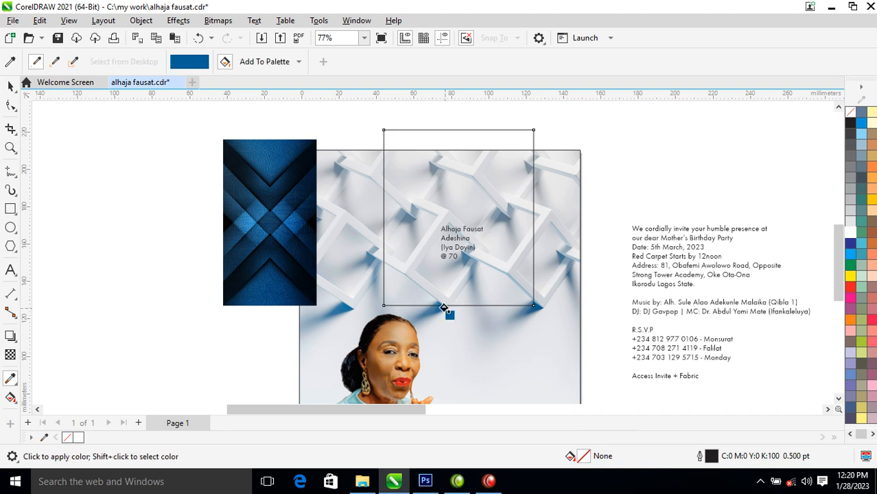
click(438, 144)
key(space)
Place the leather-texture copy beside the blue rectangle and convert it to a 300 dpi Grayscale (8-bit) bitmap.
drag(287, 197, 458, 185)
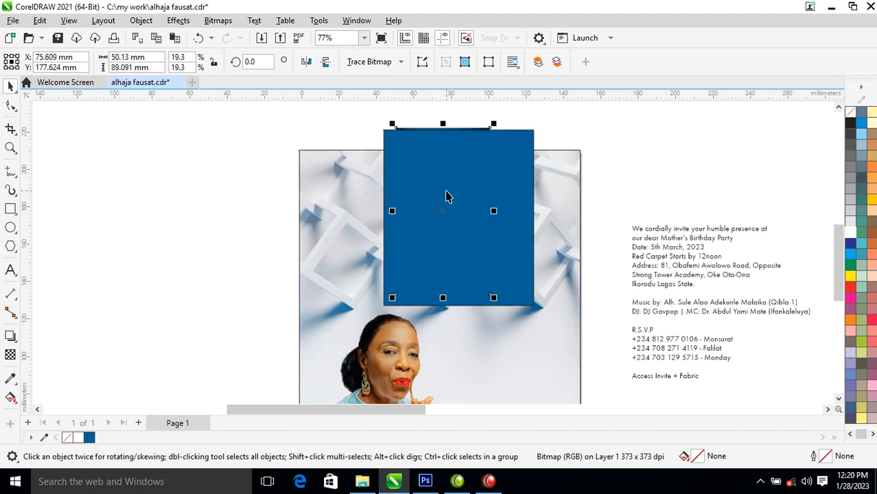
drag(445, 214, 309, 221)
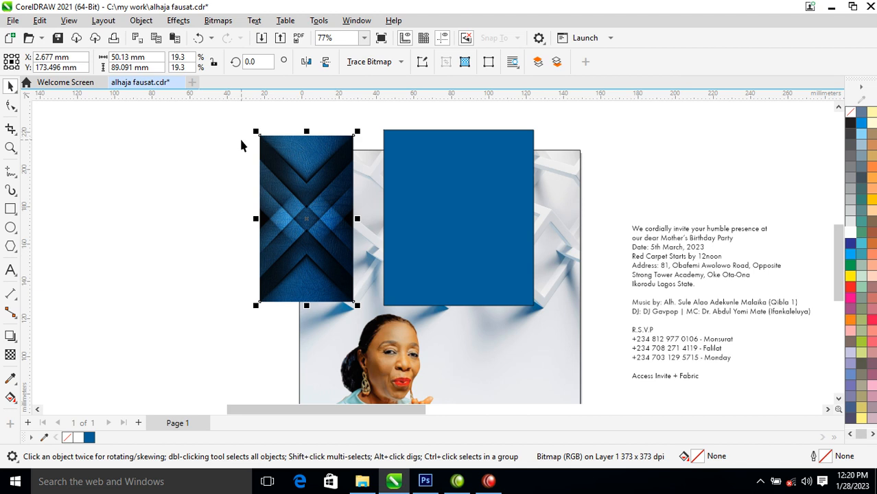
key(alt+b)
key(Return)
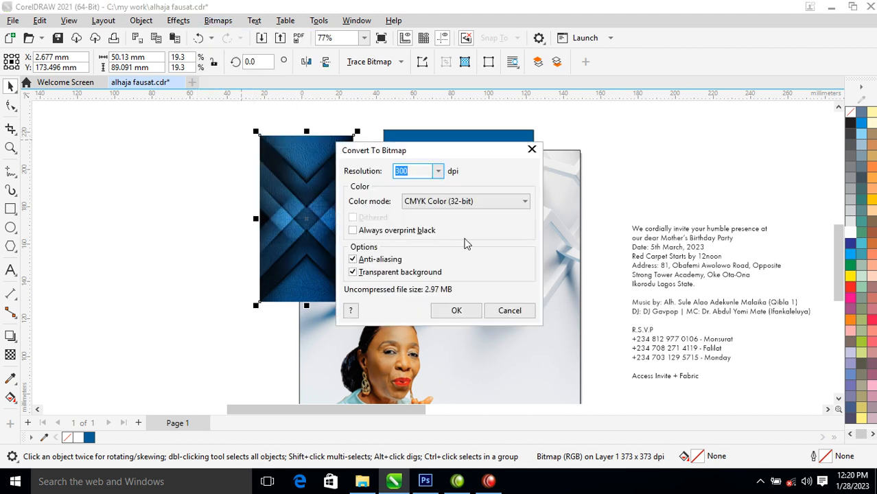
click(506, 205)
click(464, 235)
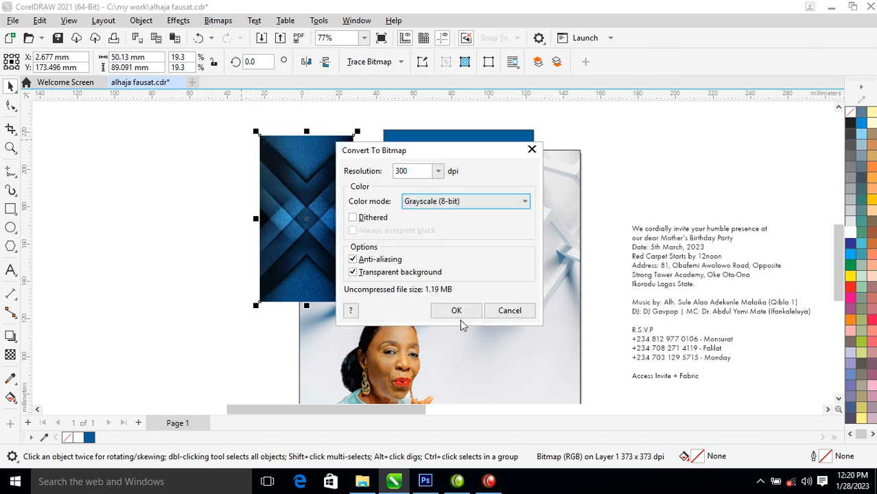
click(456, 310)
drag(320, 232, 271, 225)
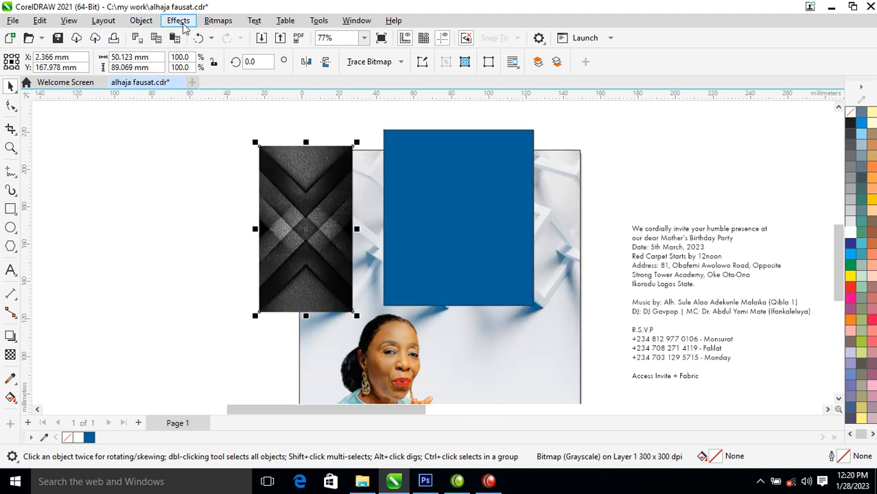
Apply a uniform transparency of 77 to the grayscale leather texture.
click(10, 355)
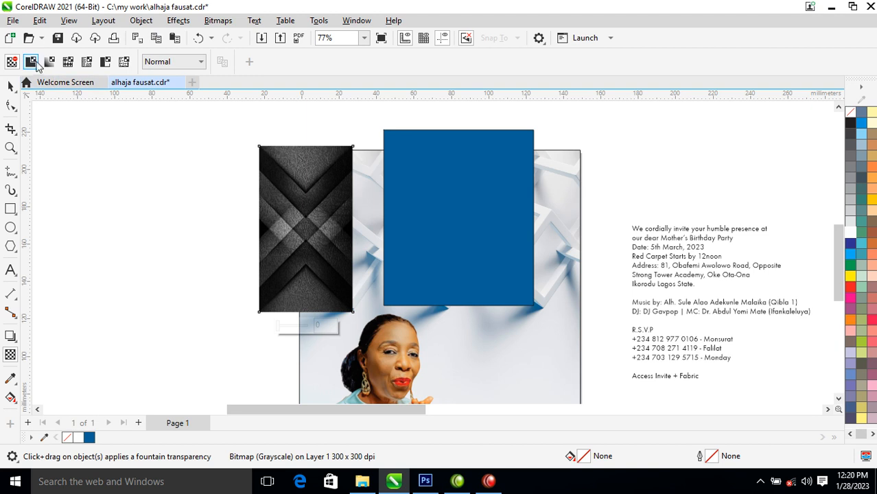
click(30, 63)
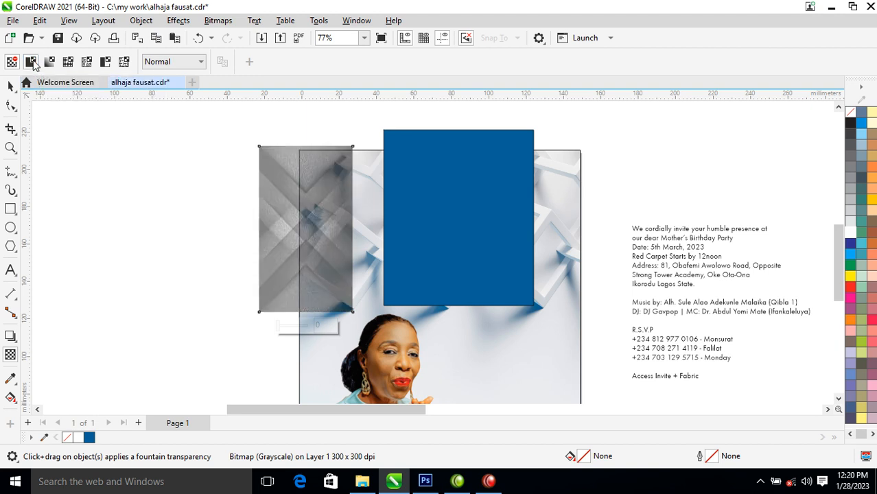
click(274, 61)
drag(272, 77, 288, 76)
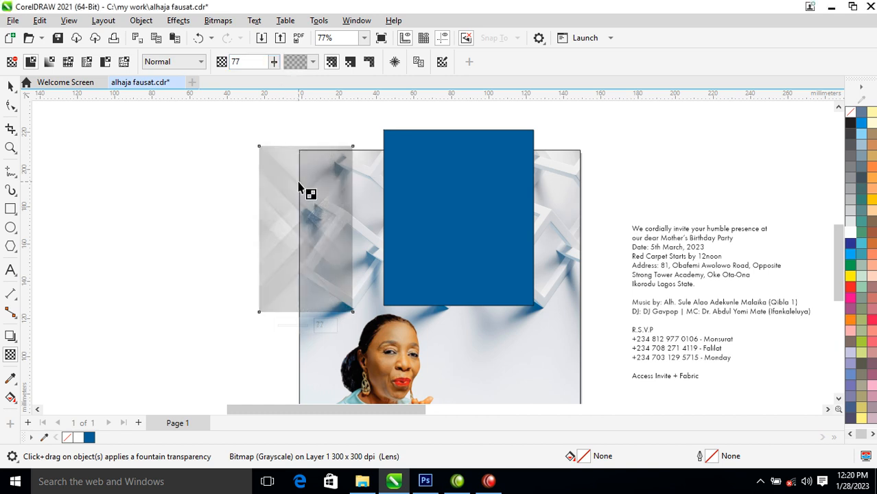
click(10, 85)
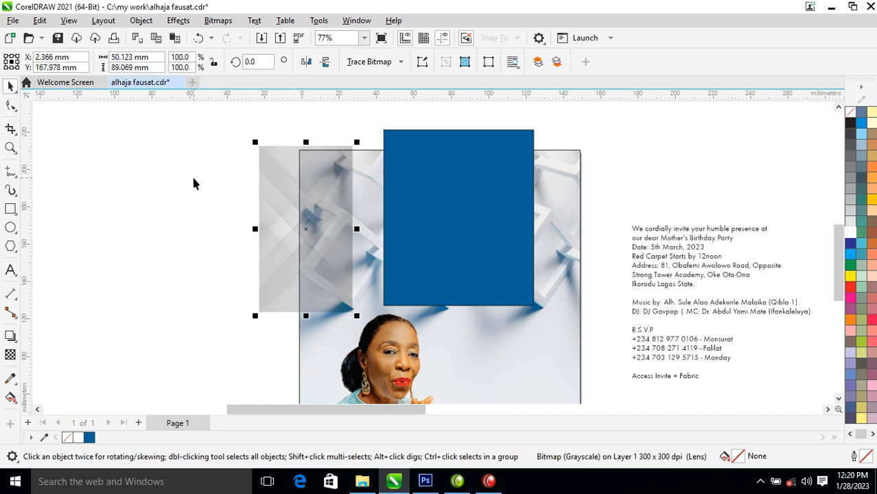
PowerClip the transparent texture inside the blue rectangle and enlarge it to about 93 × 165 mm so it covers the whole frame.
drag(280, 240, 406, 221)
click(429, 253)
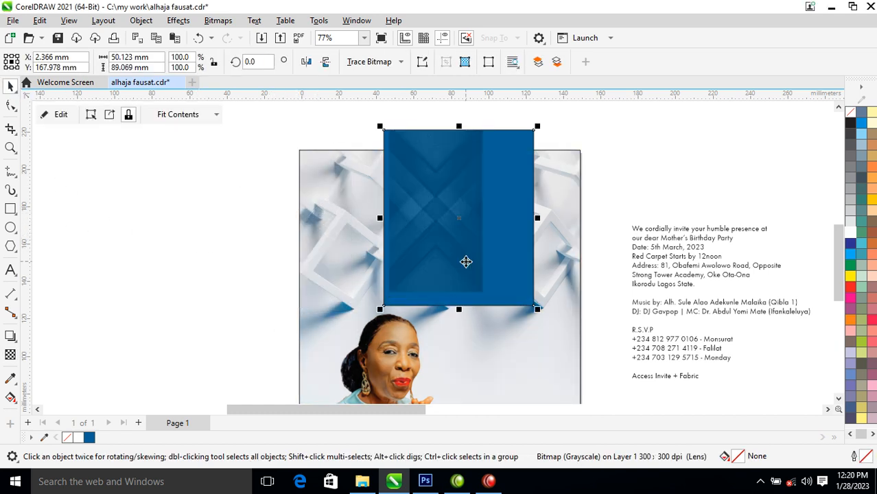
alt+click(470, 272)
drag(486, 295, 589, 392)
drag(477, 231, 466, 222)
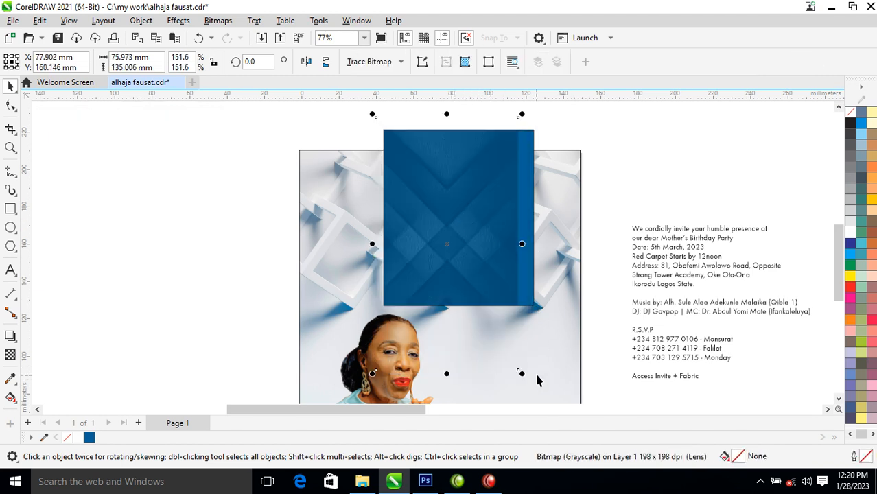
drag(521, 376, 579, 362)
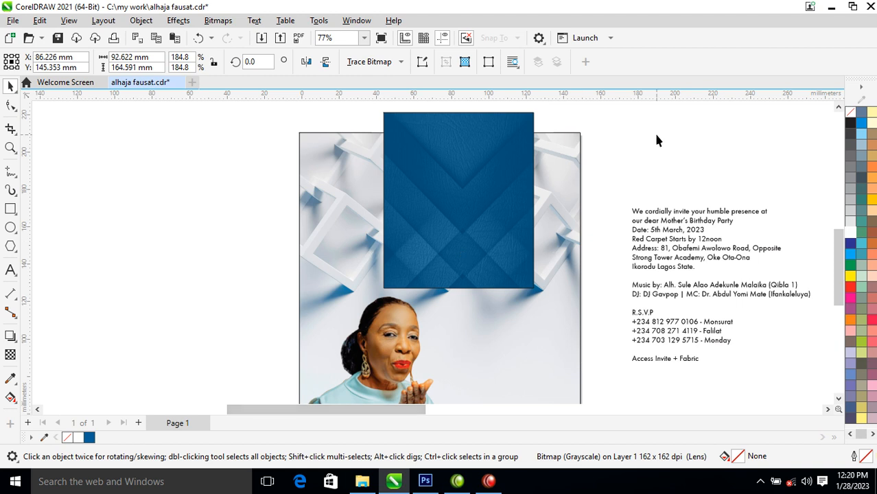
Darken the PowerClip rectangle's fill and tint it with cyan to a deep teal of C93 M52 Y40 K53.
click(459, 185)
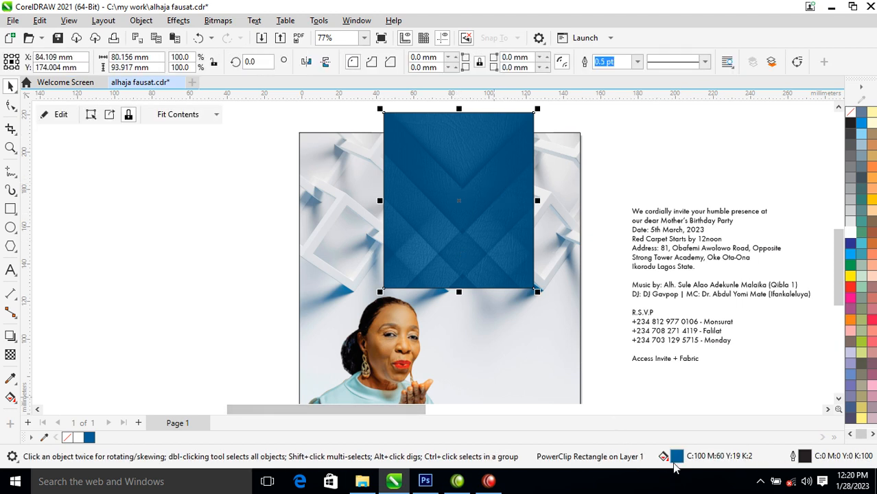
double_click(677, 456)
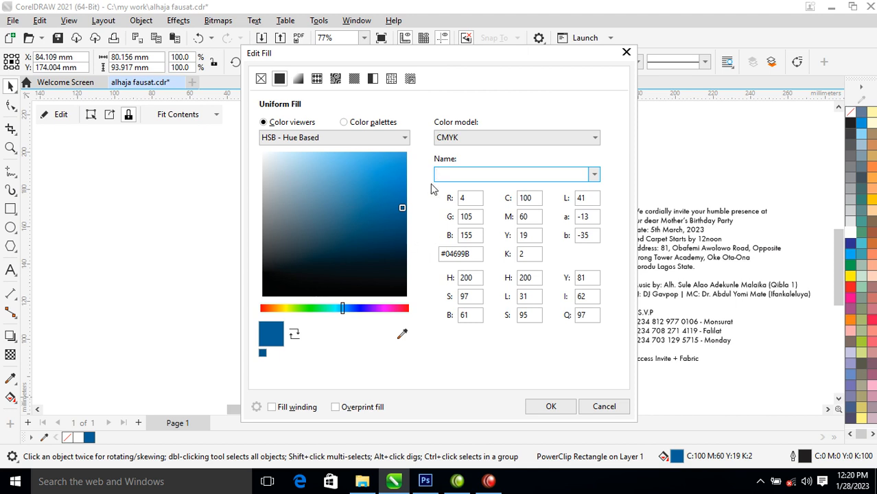
drag(404, 210, 408, 261)
click(552, 406)
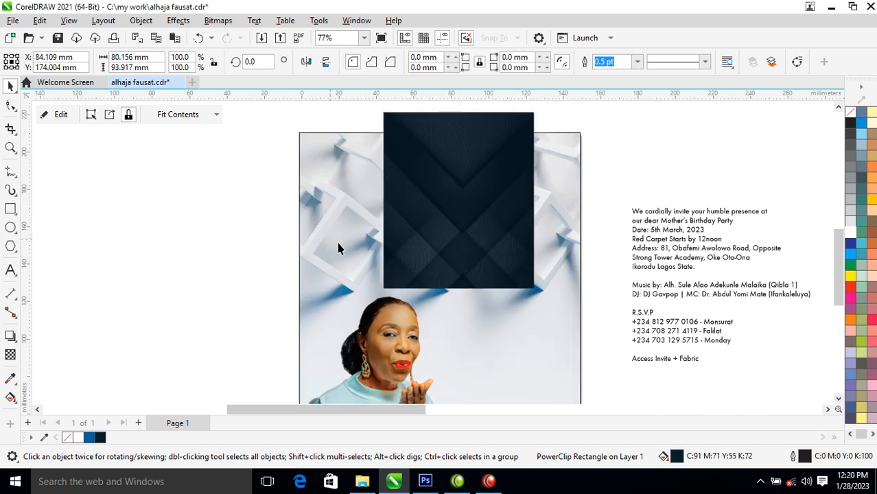
ctrl+click(852, 260)
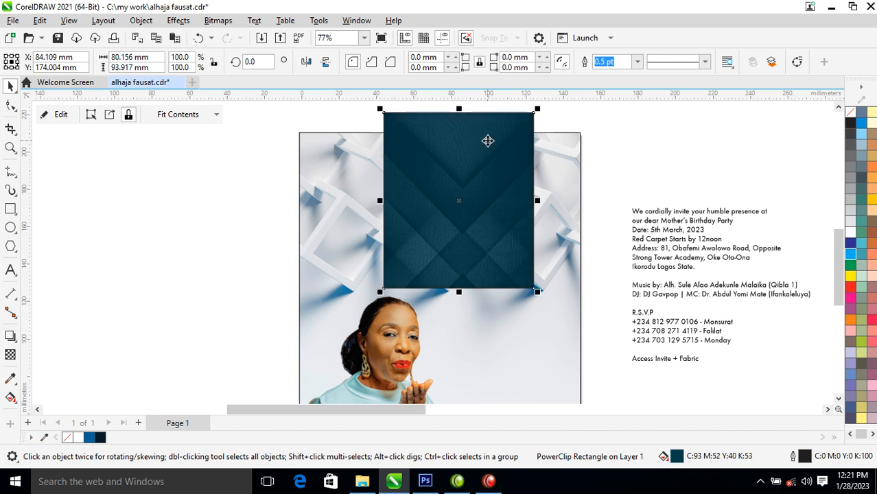
Move the textured rectangle down so its top sits just above the page edge, and convert it to curves.
drag(499, 151, 487, 181)
scroll(488, 199, down, 2)
key(z)
drag(326, 140, 580, 305)
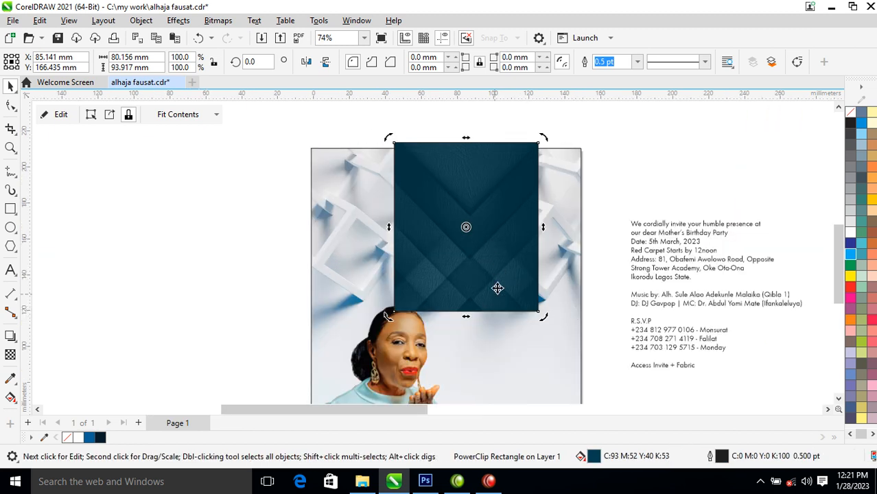
right_click(466, 194)
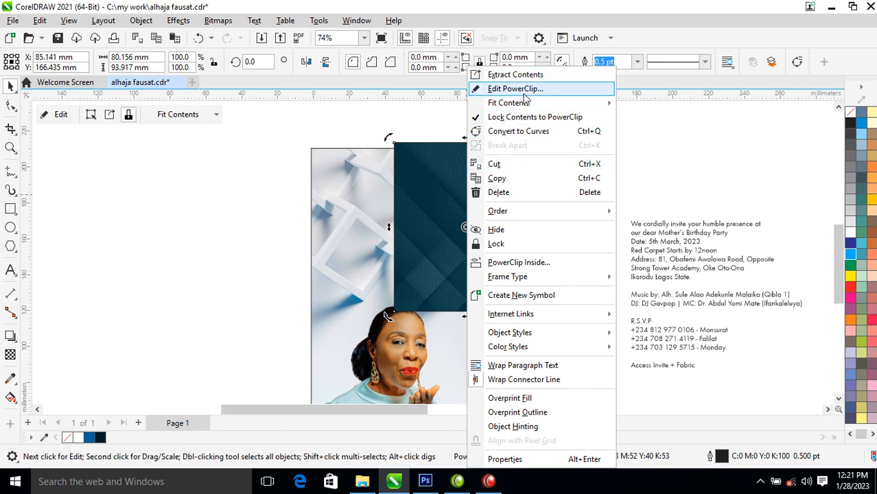
click(519, 131)
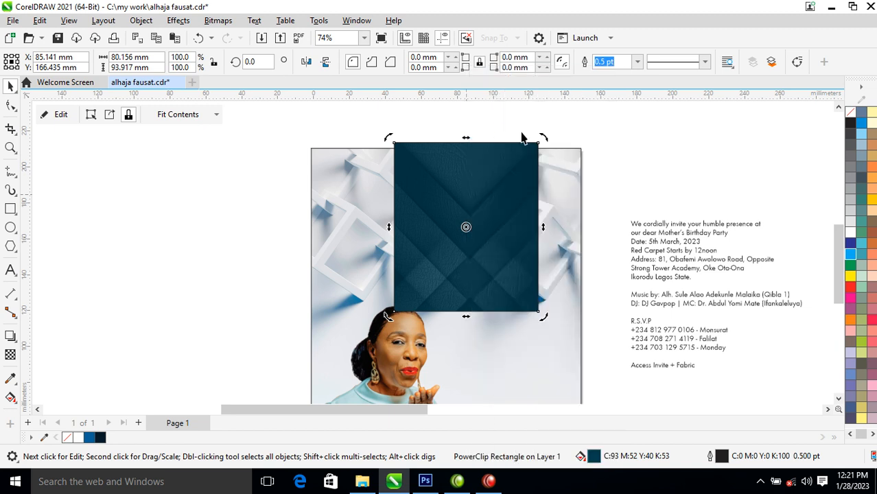
Add a node at the middle of the rectangle's lower edge and pull it down to form a pointed banner.
scroll(477, 317, down, 1)
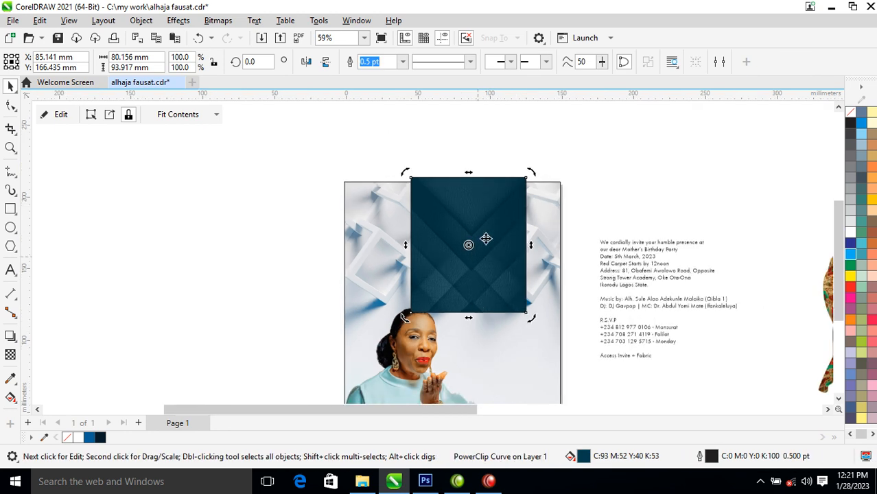
scroll(482, 275, down, 1)
key(z)
drag(333, 177, 579, 369)
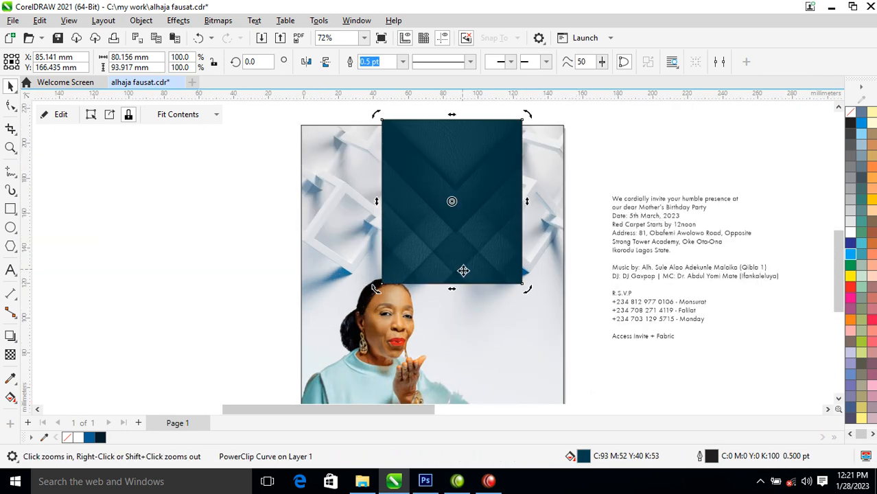
key(F10)
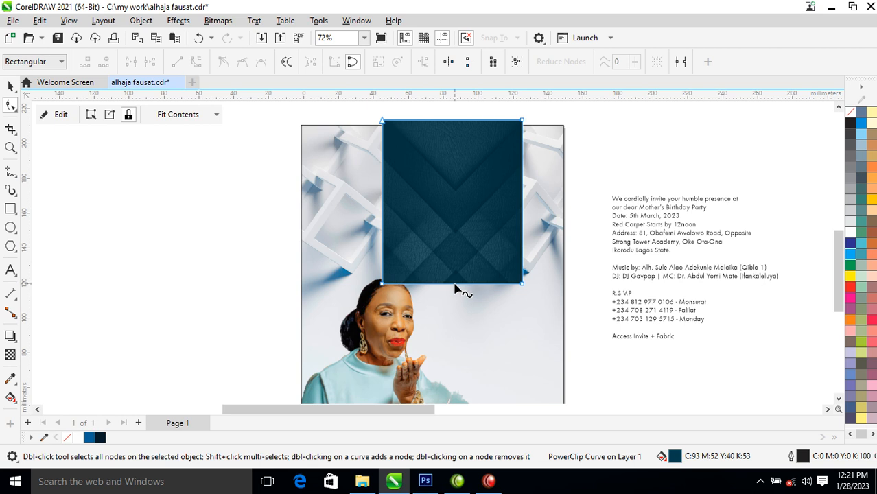
double_click(455, 285)
drag(454, 285, 456, 324)
key(space)
Move the banner flush with the page's top edge and scale it up from its centre to about 100 × 143 mm.
drag(474, 221, 461, 220)
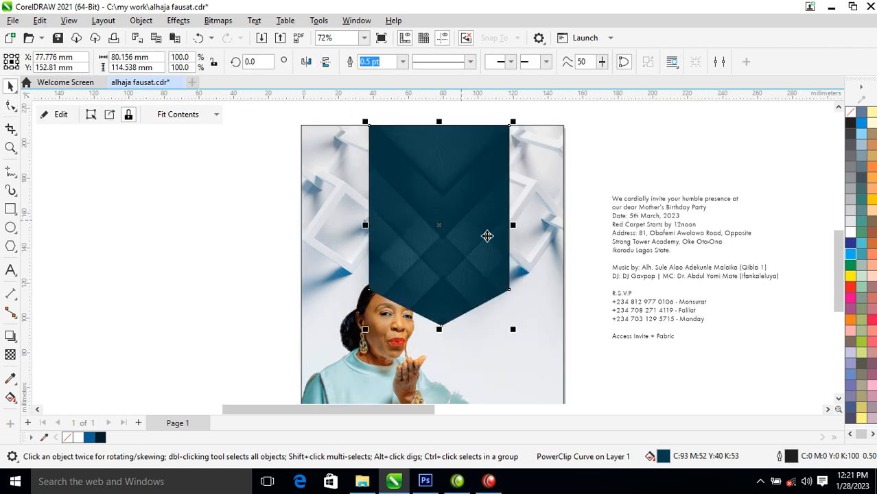
drag(514, 333, 530, 351)
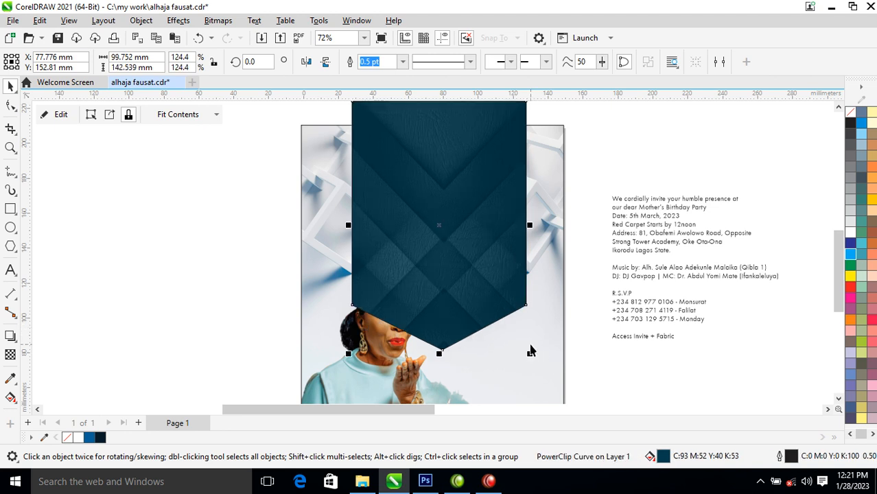
click(296, 388)
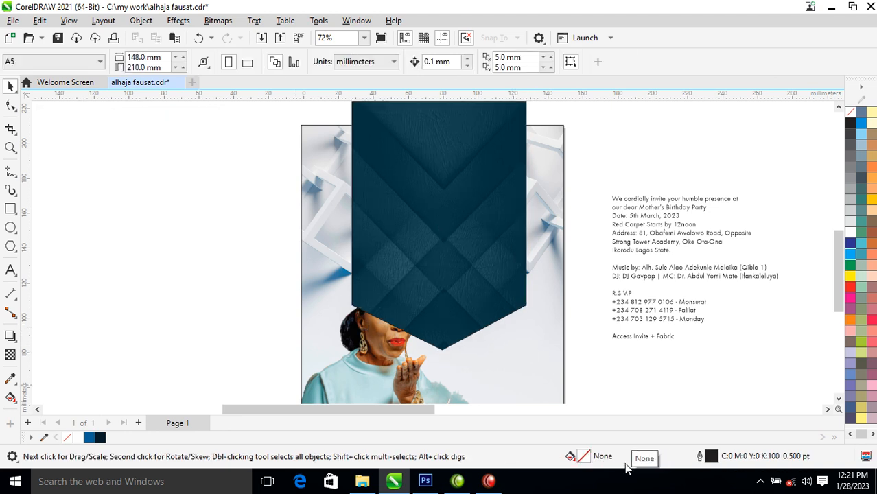
click(484, 482)
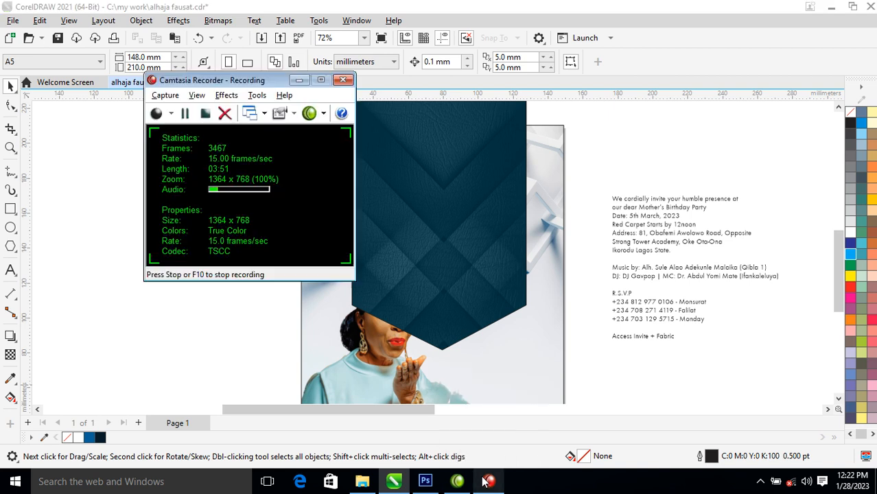
click(657, 131)
Reposition the banner near the page's top edge and create a smaller copy about 91 × 130 mm inside it.
click(493, 196)
drag(507, 213, 481, 226)
scroll(488, 228, down, 3)
key(z)
drag(329, 138, 569, 302)
drag(470, 240, 491, 235)
drag(520, 116, 515, 126)
Extract and delete the texture from the smaller banner copy, and set its frame type to None.
right_click(466, 200)
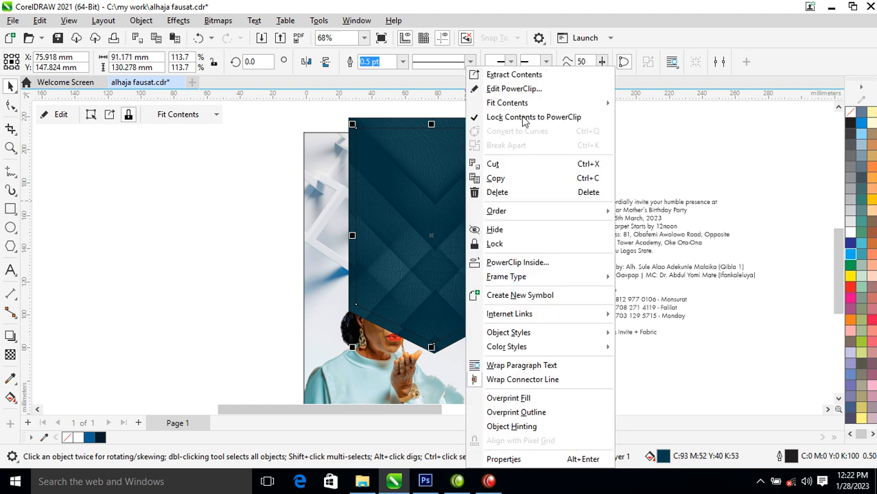
click(513, 75)
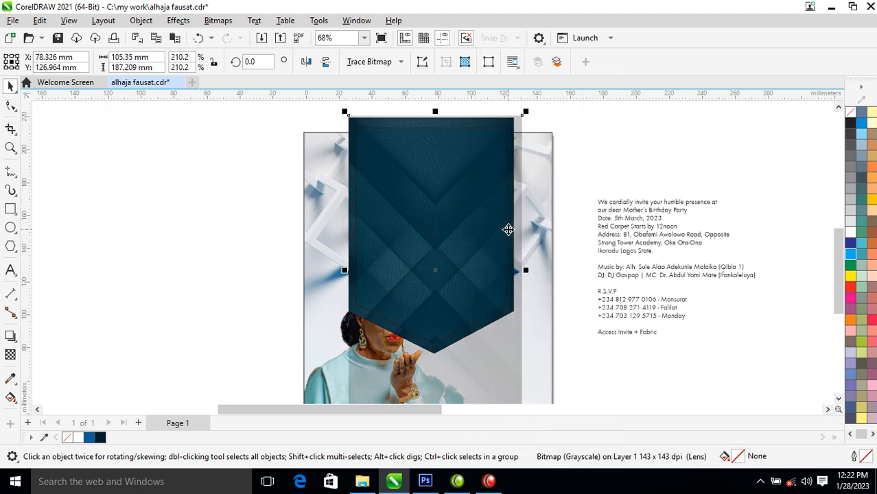
key(Delete)
click(469, 229)
right_click(470, 230)
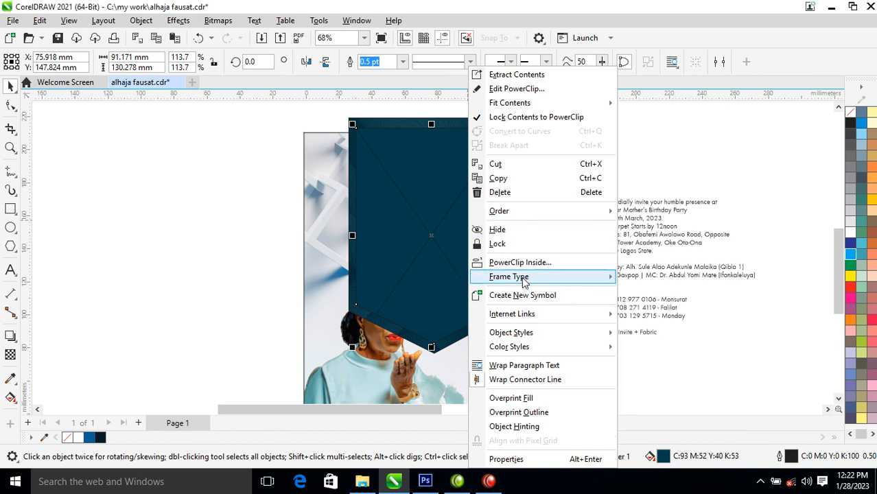
mouse_move(523, 277)
click(681, 312)
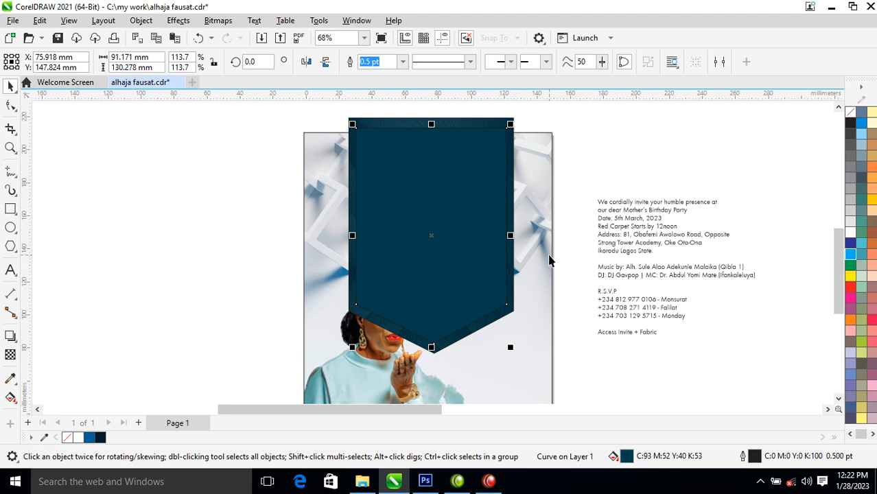
Remove the smaller banner's fill and give it a white outline.
click(851, 113)
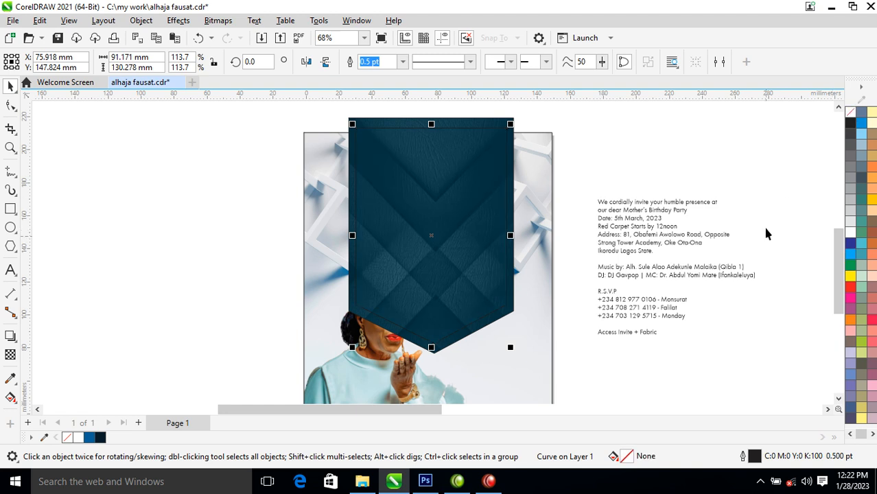
right_click(851, 236)
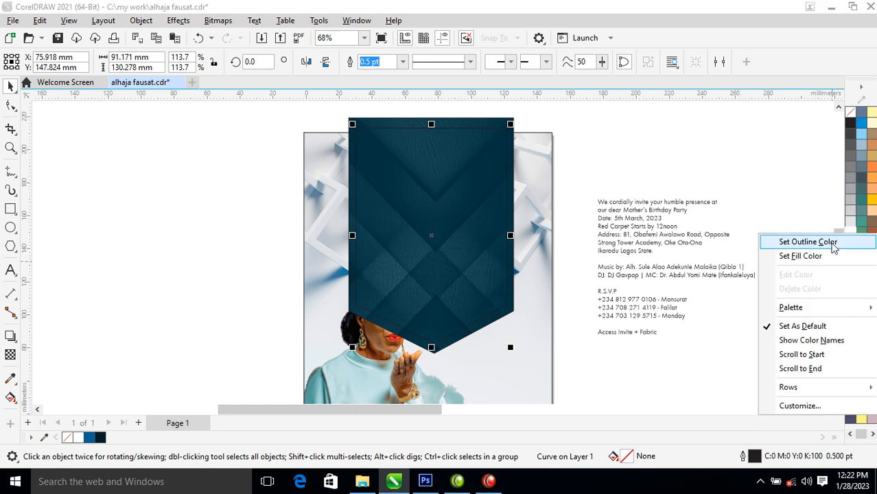
click(810, 242)
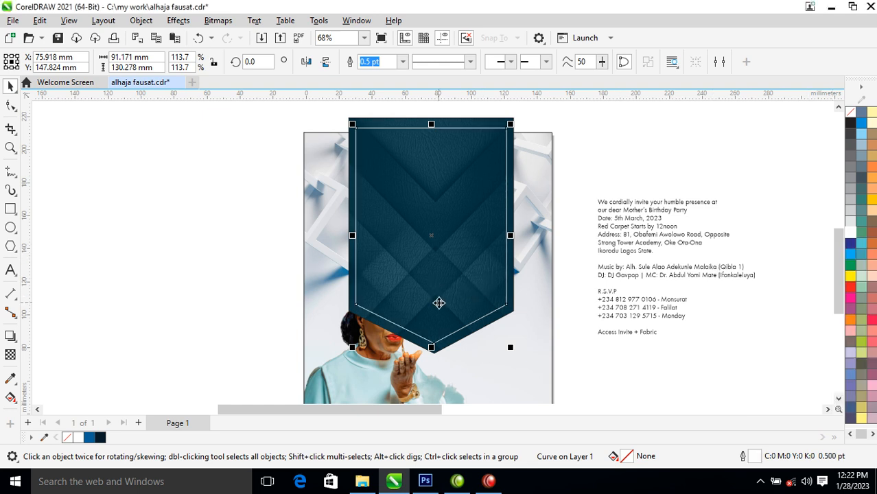
Set the smaller banner's outline to 1.0 pt wide with a dotted line style.
key(F12)
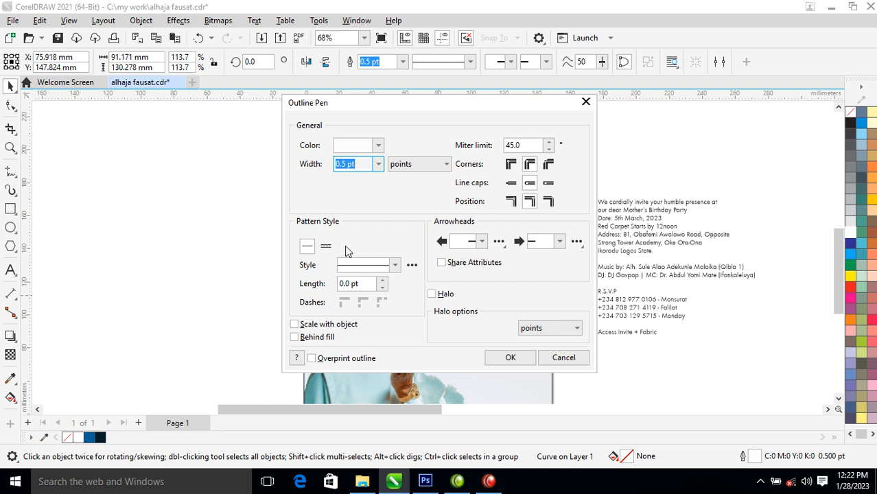
click(378, 167)
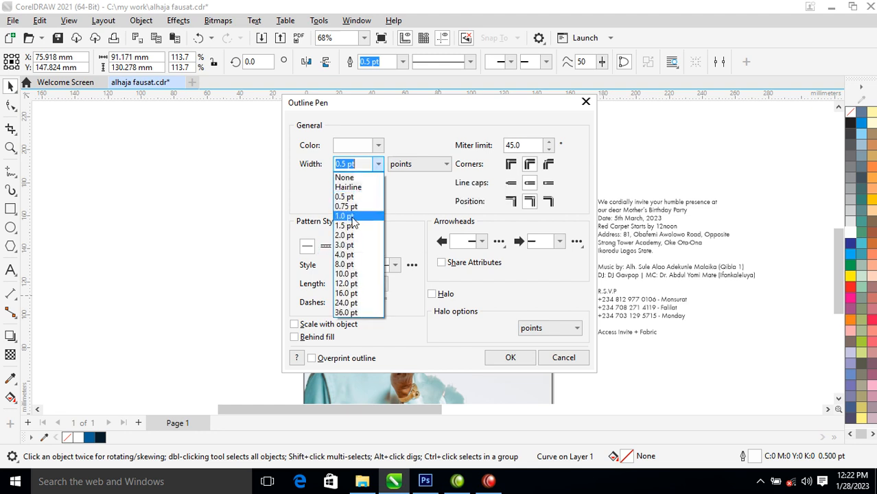
click(352, 217)
click(395, 267)
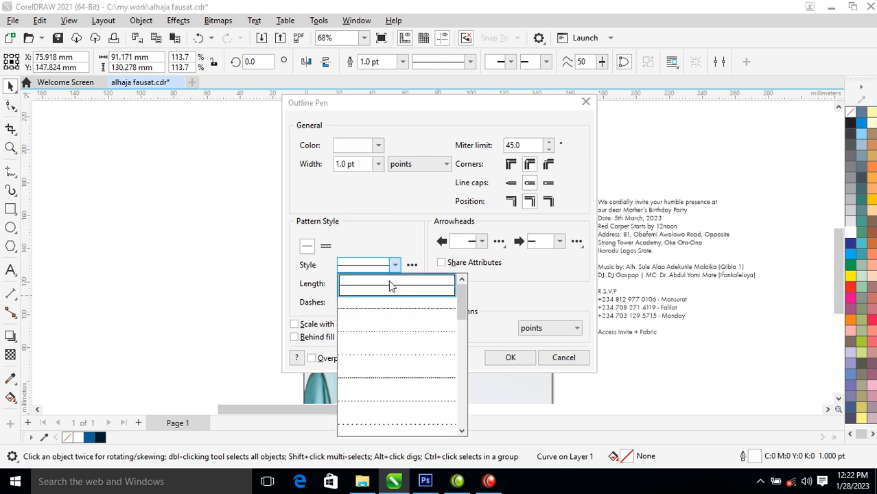
click(390, 396)
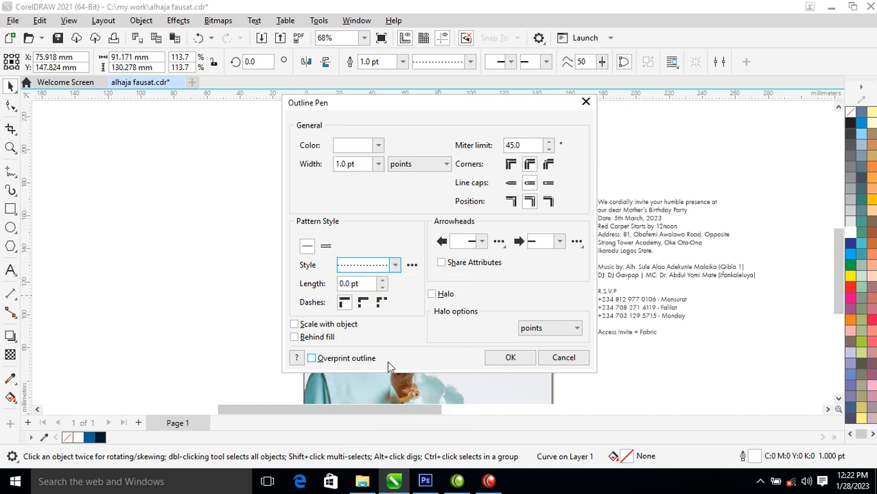
click(515, 357)
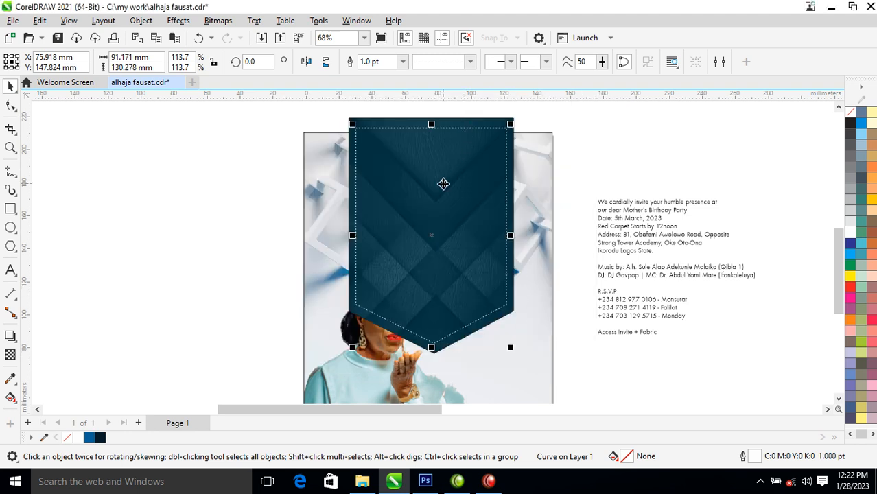
Remove the outline from the larger textured banner.
shift+click(498, 126)
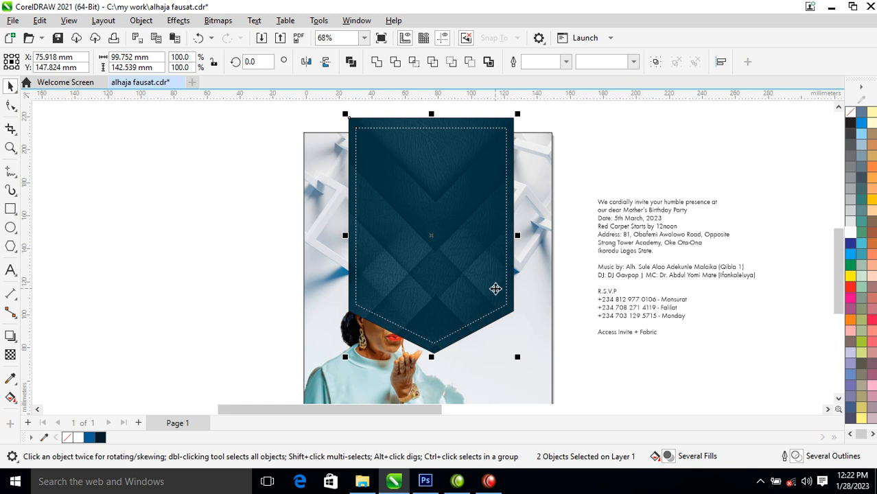
click(565, 229)
click(501, 125)
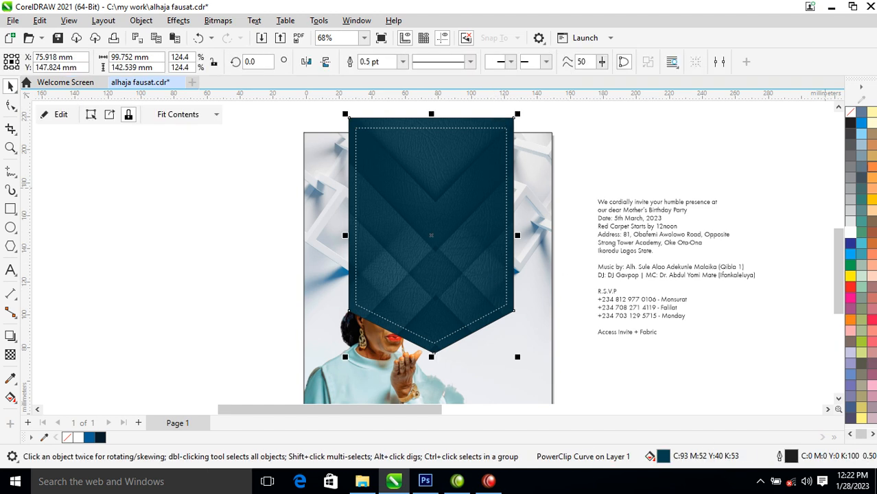
right_click(849, 113)
click(789, 124)
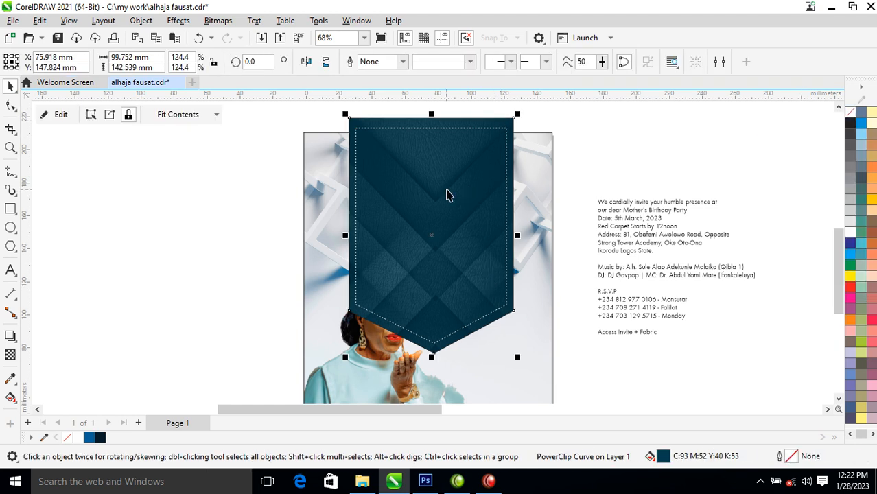
Group the textured banner with its dotted inner border, PowerClip the group inside the page background, and position it across the page's top edge.
click(478, 178)
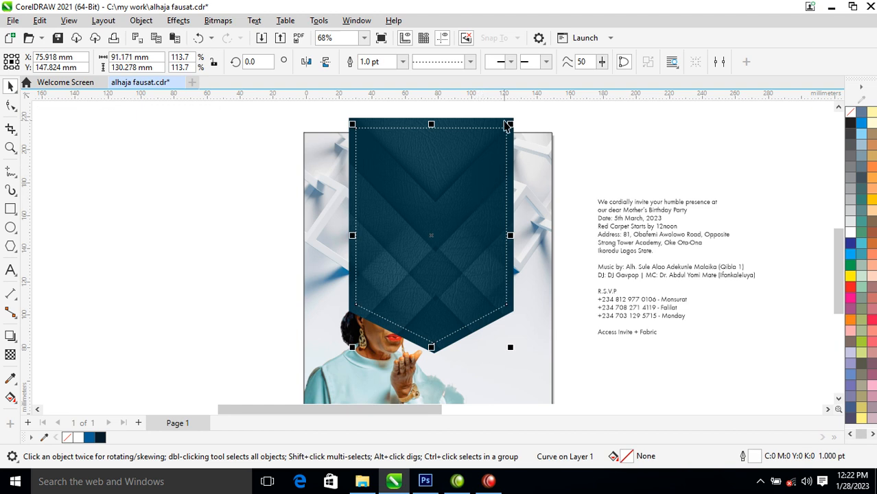
shift+click(508, 126)
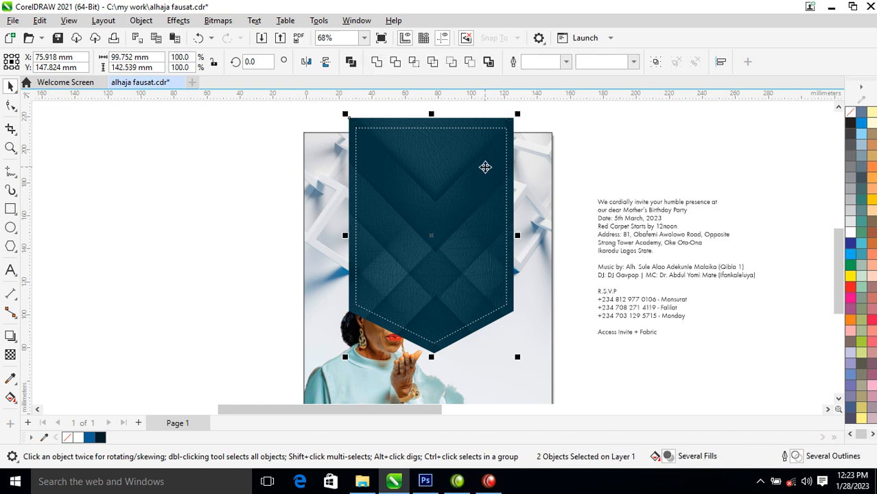
key(ctrl+g)
drag(477, 227, 545, 167)
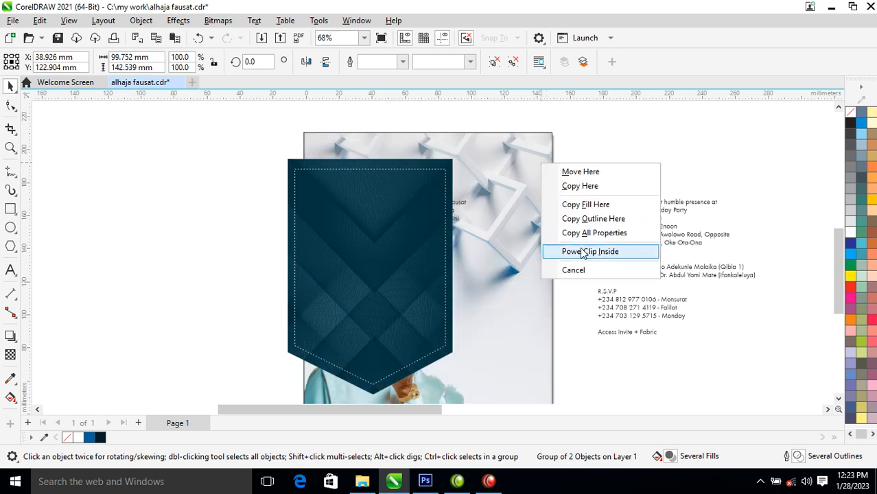
click(585, 251)
ctrl+click(525, 227)
drag(525, 227, 471, 237)
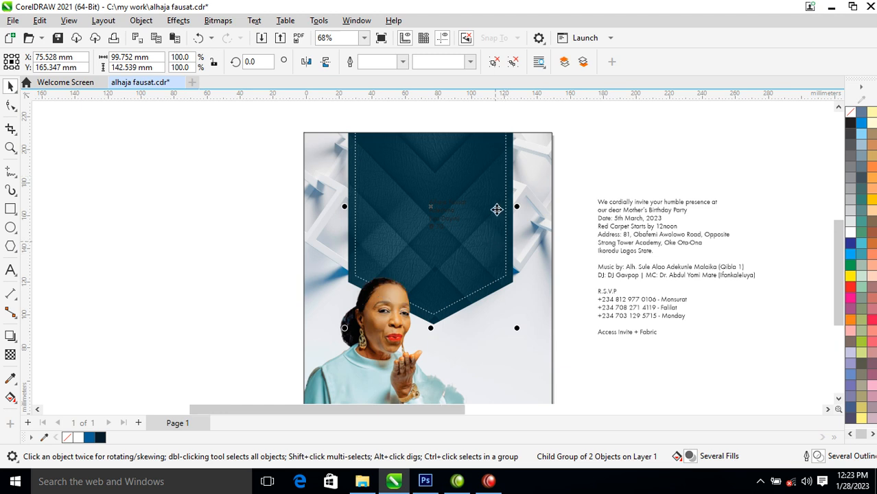
Enlarge the celebrant's name text to about 54 × 43 mm, colour it white, and move it to the middle of the banner.
scroll(496, 230, down, 1)
key(z)
drag(303, 133, 605, 331)
key(space)
click(442, 230)
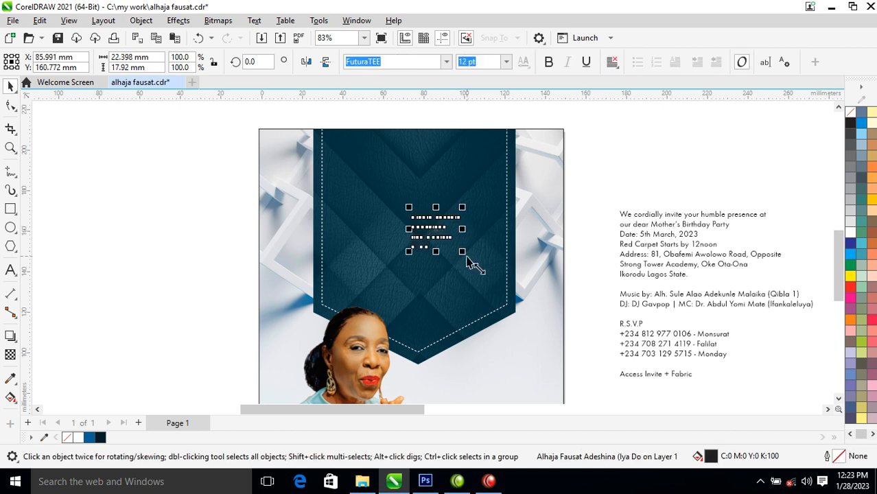
drag(460, 251, 527, 302)
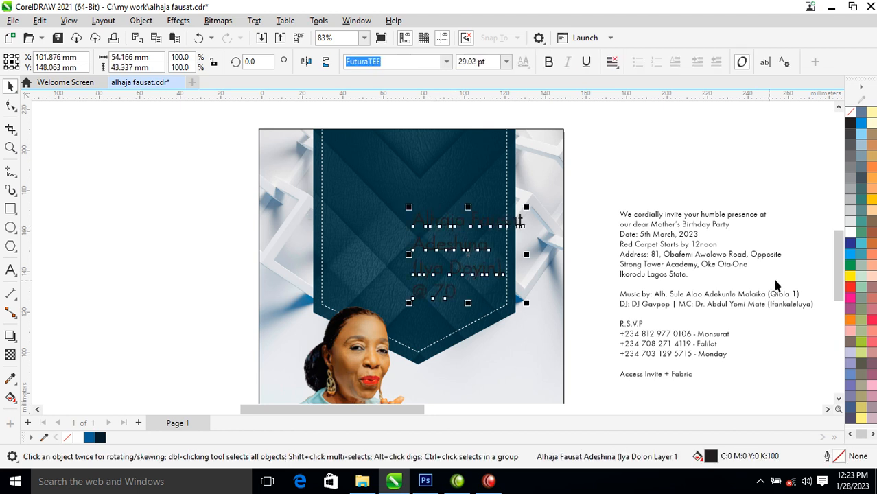
click(850, 233)
drag(485, 245, 437, 255)
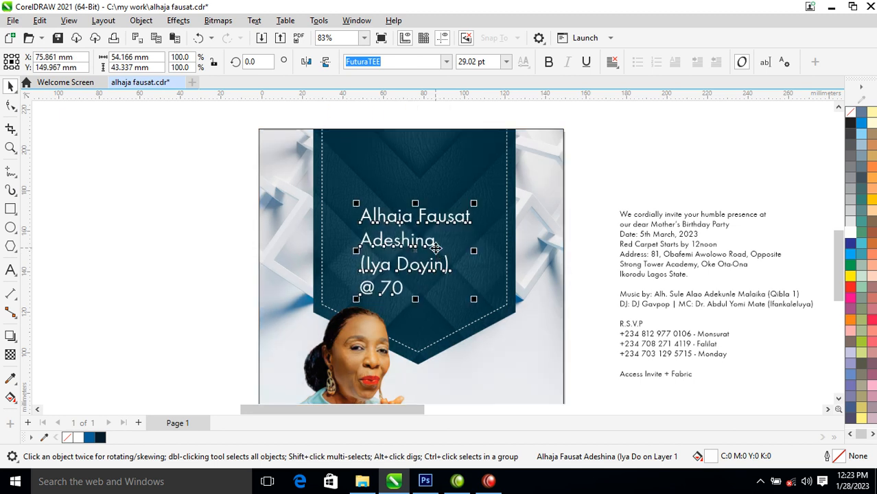
Break the name text apart into separate lines and set the surname line in Trajan Pro.
key(ctrl+k)
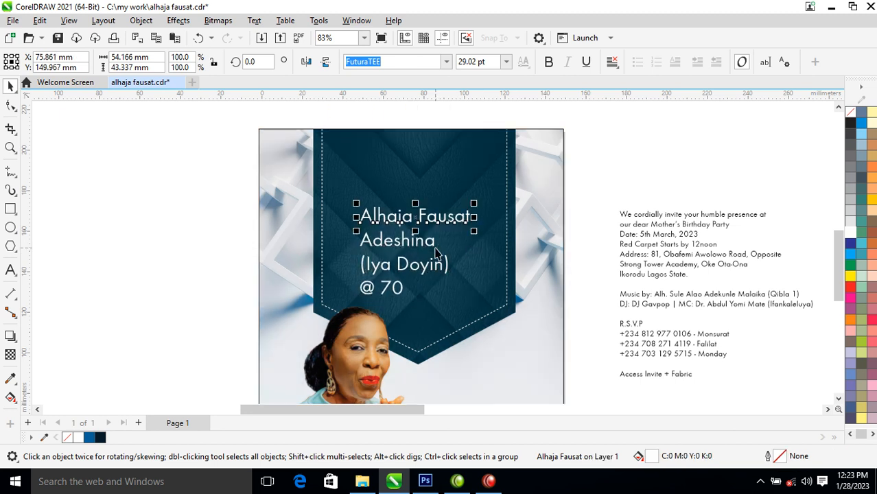
click(433, 246)
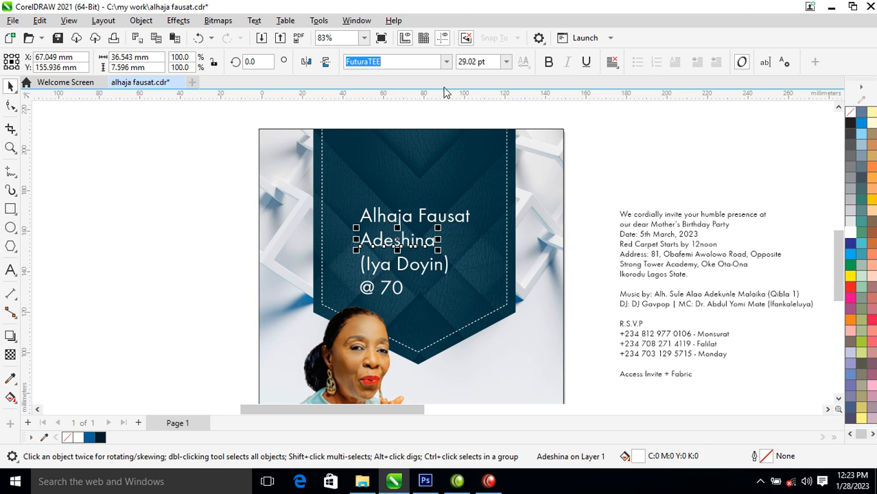
click(447, 62)
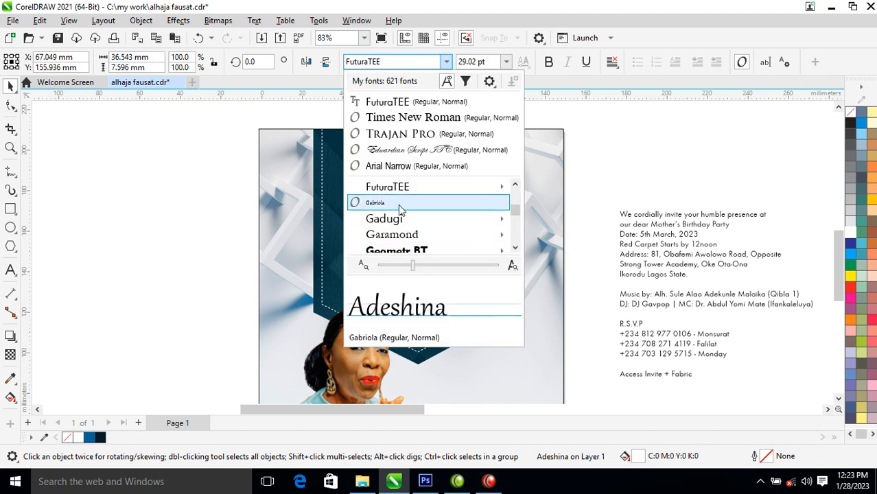
click(392, 134)
Set the line with the title and first name in Trajan Pro and move it higher on the banner.
click(461, 227)
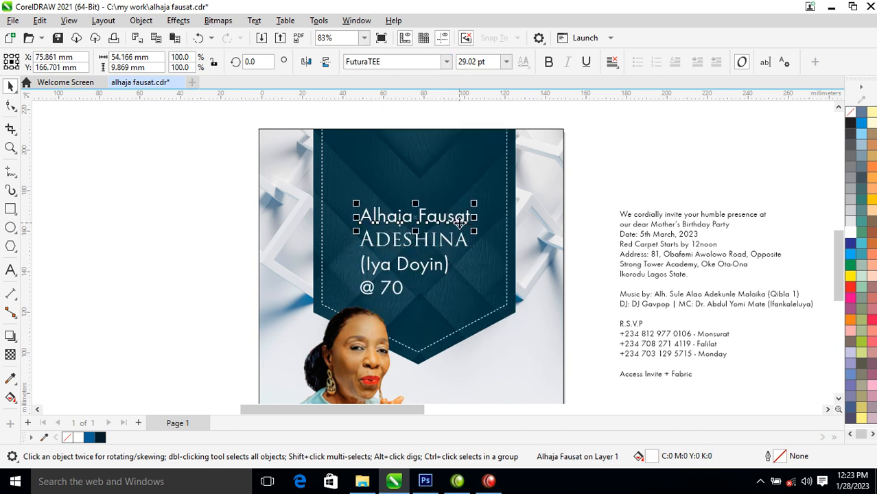
click(447, 62)
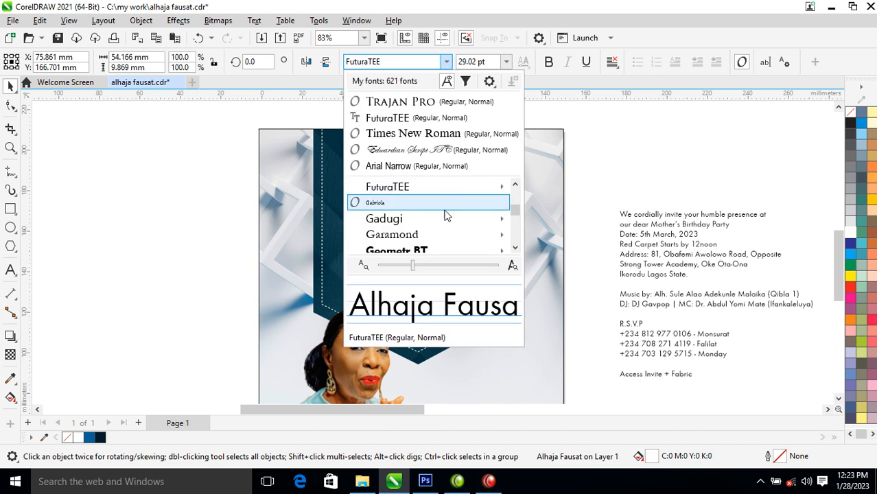
click(397, 103)
drag(435, 227, 440, 187)
Put the title and first name on separate lines and break them apart into individual text objects.
double_click(428, 176)
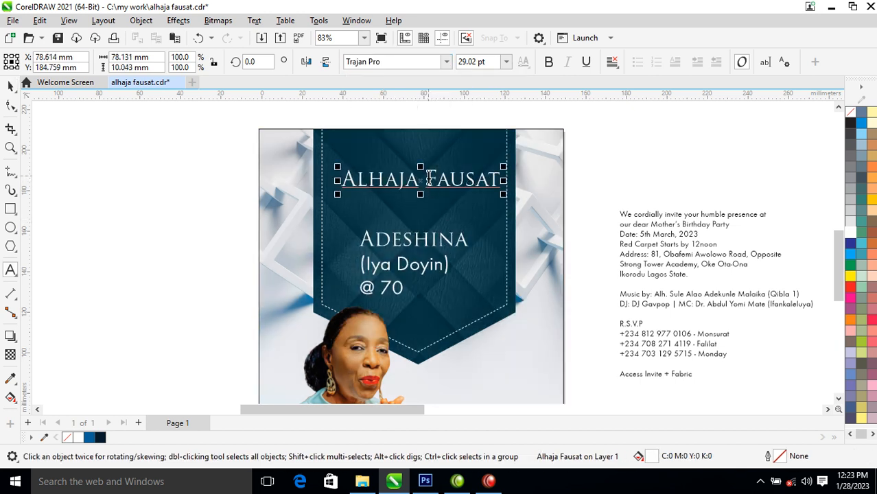
key(Return)
key(ctrl+space)
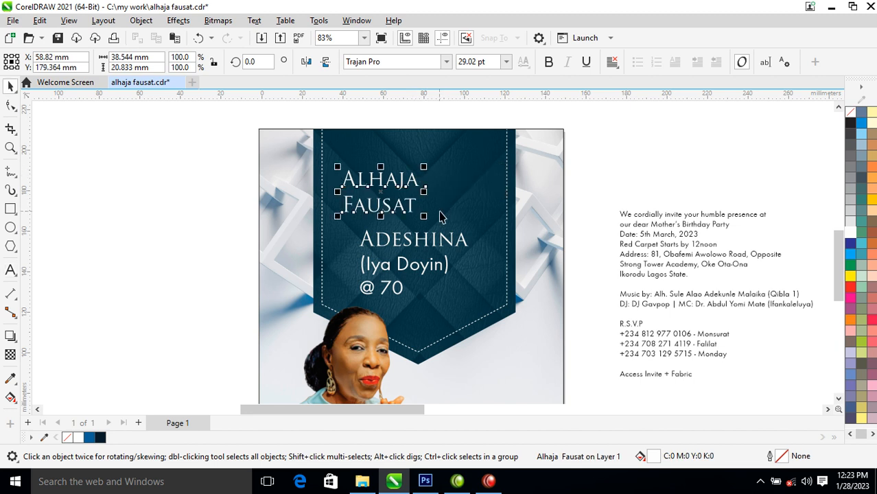
key(ctrl+k)
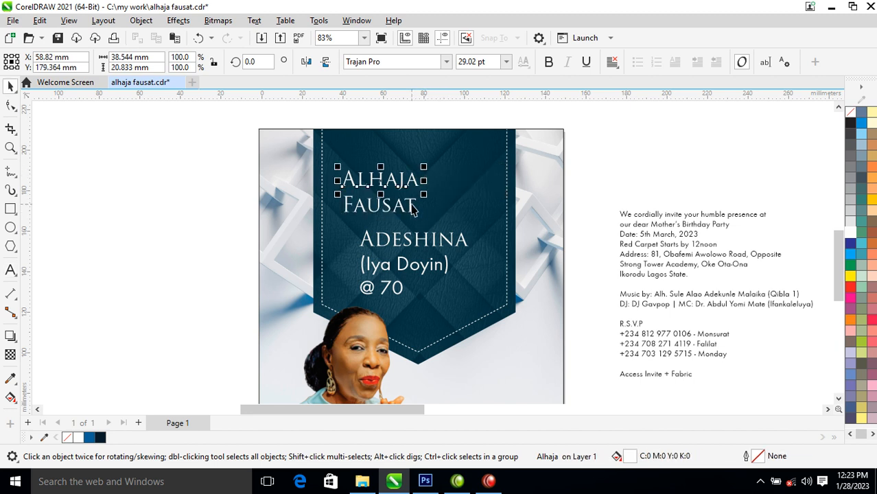
Enlarge the first name to nearly the banner's inner width and centre the title just above it.
click(412, 204)
drag(421, 193, 494, 177)
drag(403, 180, 438, 173)
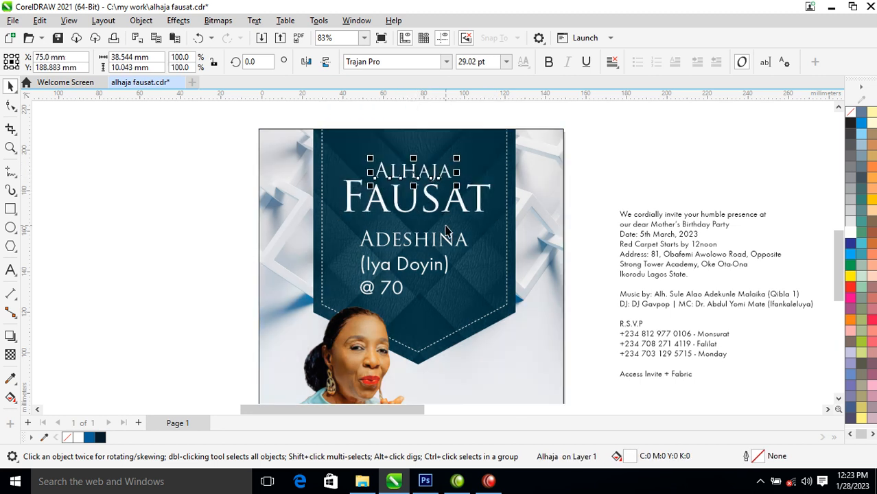
Move the surname up close beneath the first name, and shift the three name lines together slightly down the banner.
drag(447, 244, 447, 230)
drag(259, 134, 544, 245)
mouse_move(464, 205)
mouse_down()
mouse_move(431, 172)
mouse_move(464, 216)
mouse_up()
scroll(444, 284, down, 4)
key(z)
drag(307, 175, 531, 335)
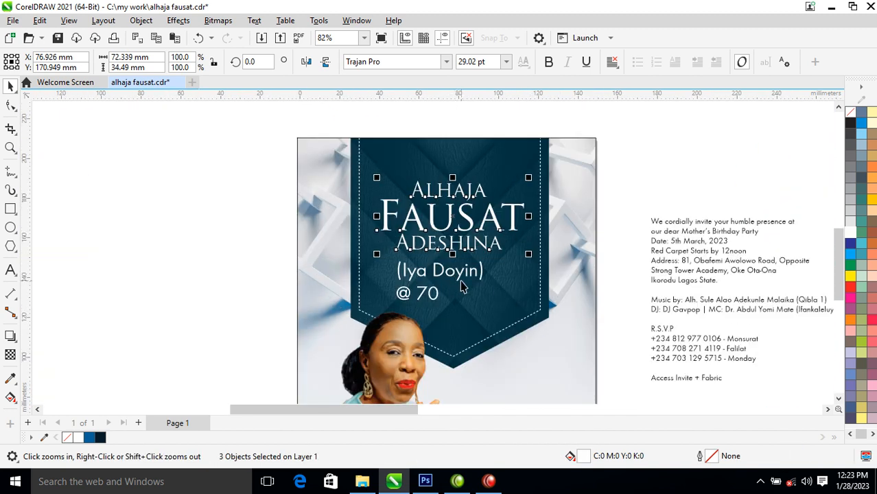
Move the bracketed nickname just below the surname and set it in Trajan Pro.
drag(462, 278, 473, 273)
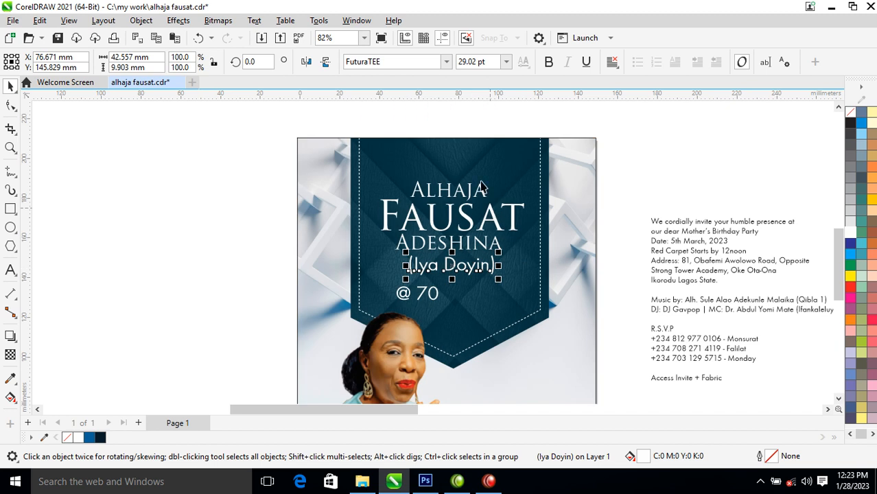
click(446, 61)
click(401, 98)
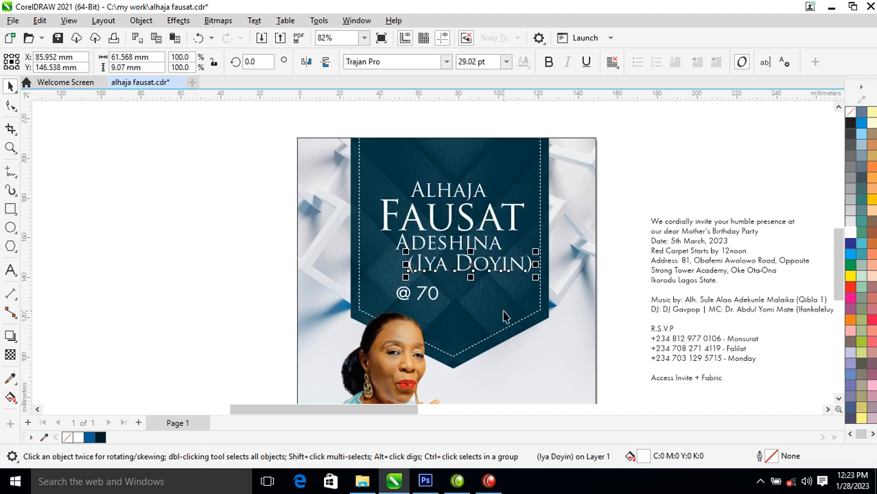
Scale the bracketed nickname down to about half the surname's width and centre-align it horizontally with the surname.
drag(540, 256, 472, 262)
key(z)
drag(313, 151, 587, 321)
key(space)
shift+click(521, 271)
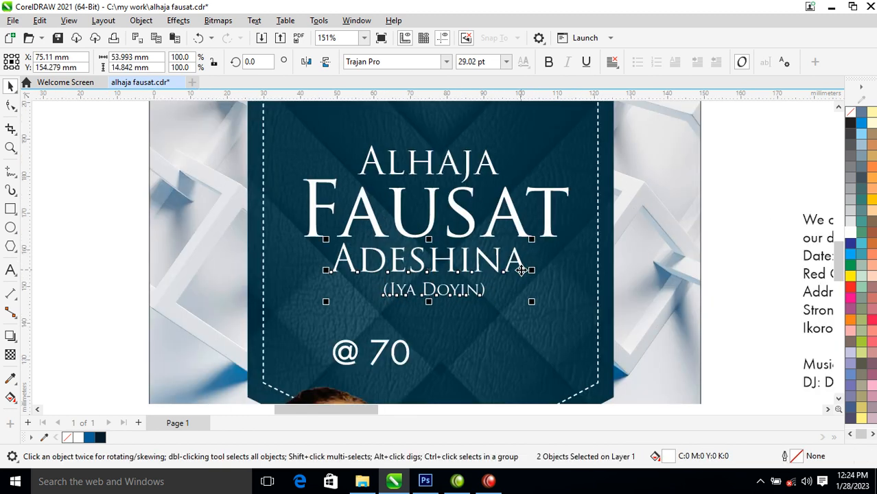
key(c)
click(287, 256)
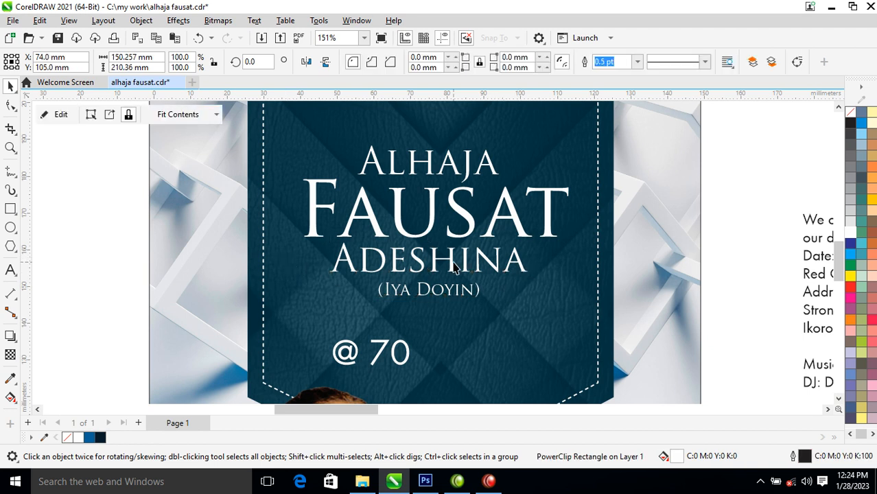
Draw a horizontal freehand line about 12 mm long in front of the bracketed nickname.
click(10, 172)
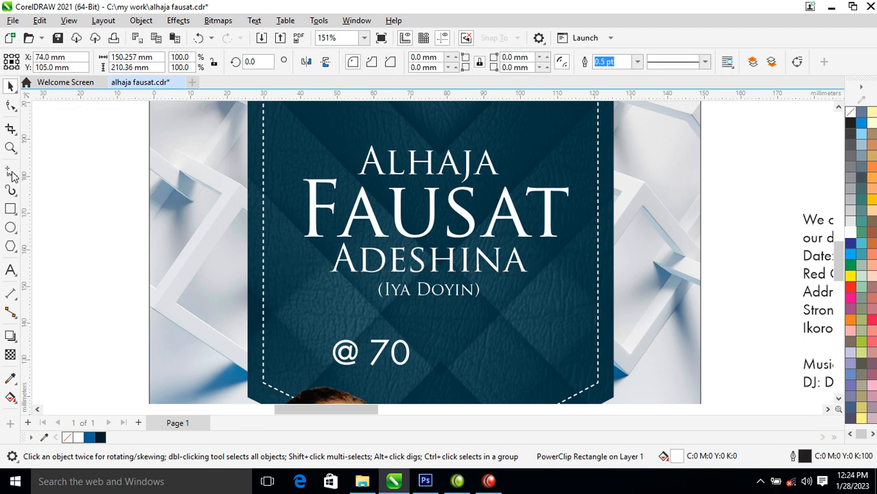
click(372, 289)
click(324, 290)
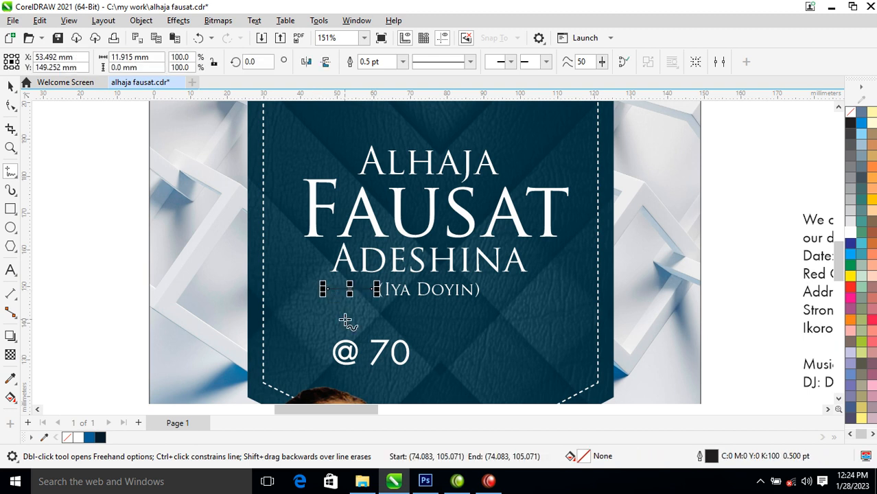
key(space)
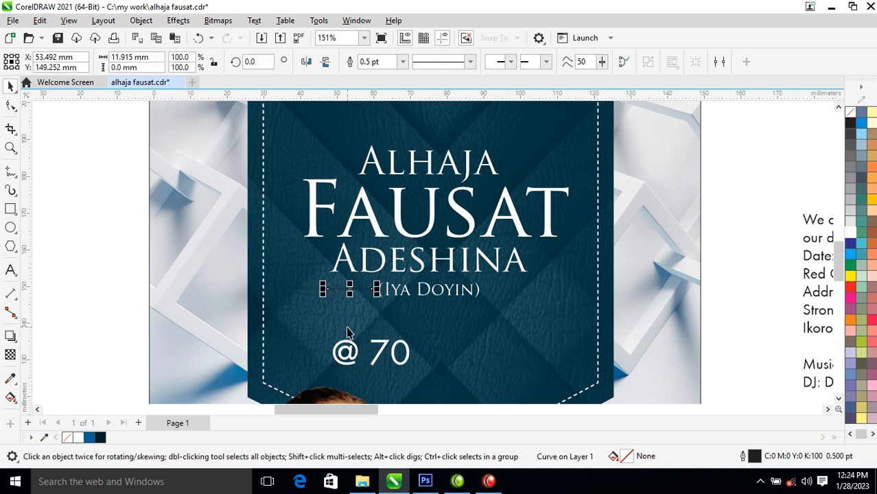
Give the line in front of the nickname a 2 pt outline and colour the outline white.
key(F12)
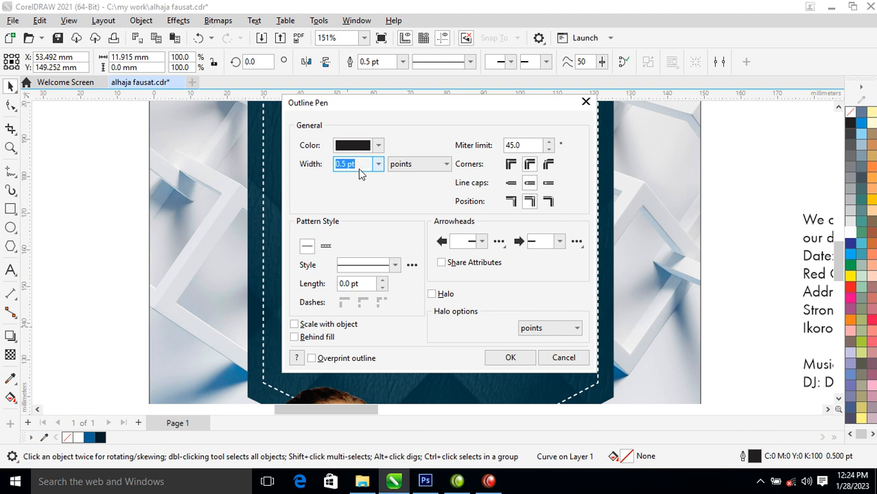
text(2)
click(524, 358)
right_click(853, 237)
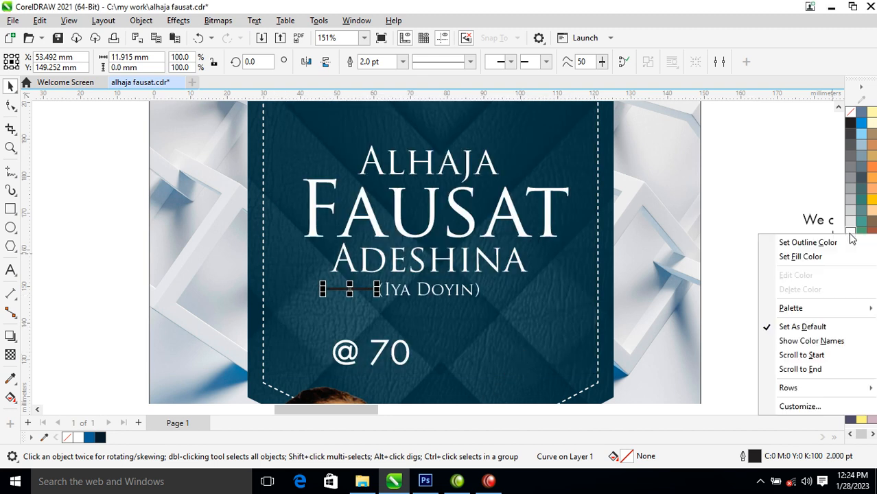
click(810, 243)
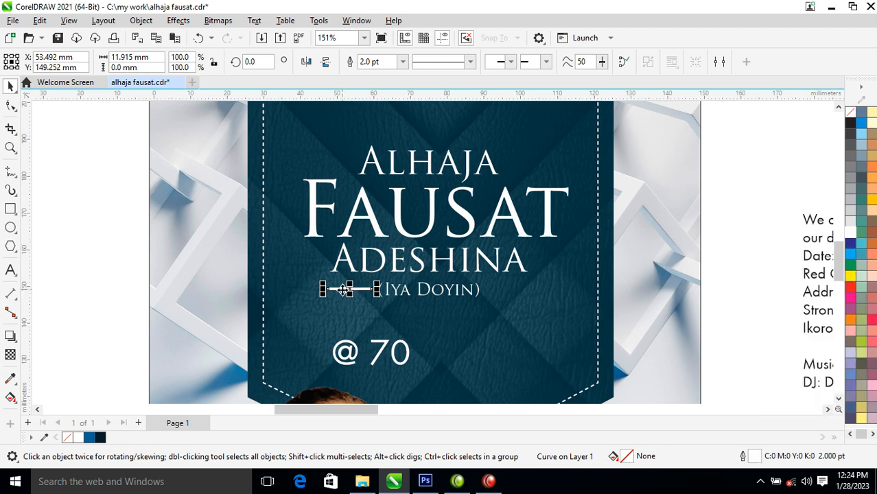
Duplicate the white line in front of the nickname, placing the copy close beneath the original.
key(z)
click(469, 298)
mouse_move(250, 276)
mouse_down()
mouse_move(249, 269)
mouse_move(252, 280)
mouse_up()
right_click(253, 280)
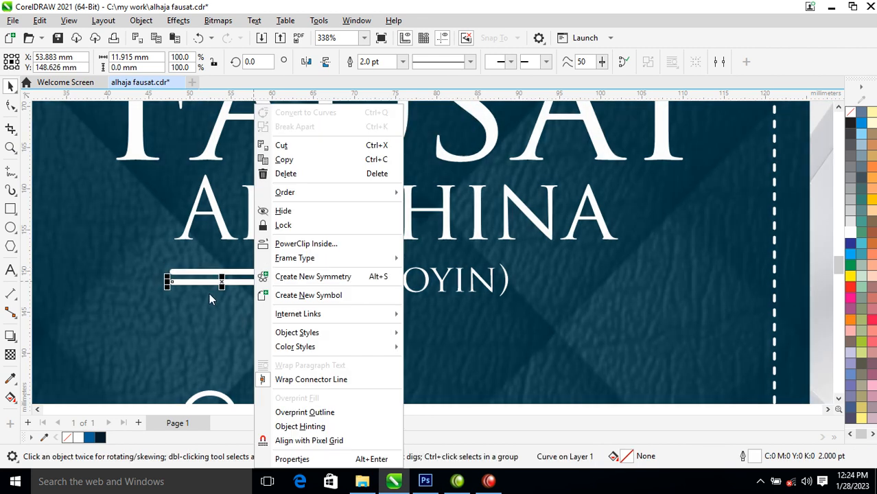
click(210, 293)
click(244, 283)
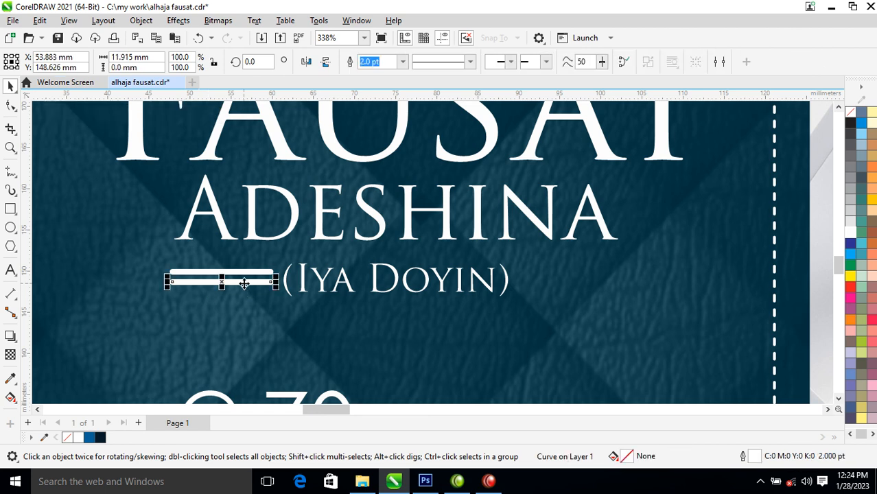
Set the lower line's outline width to 1 pt and shift it up closer to the thicker line.
key(F12)
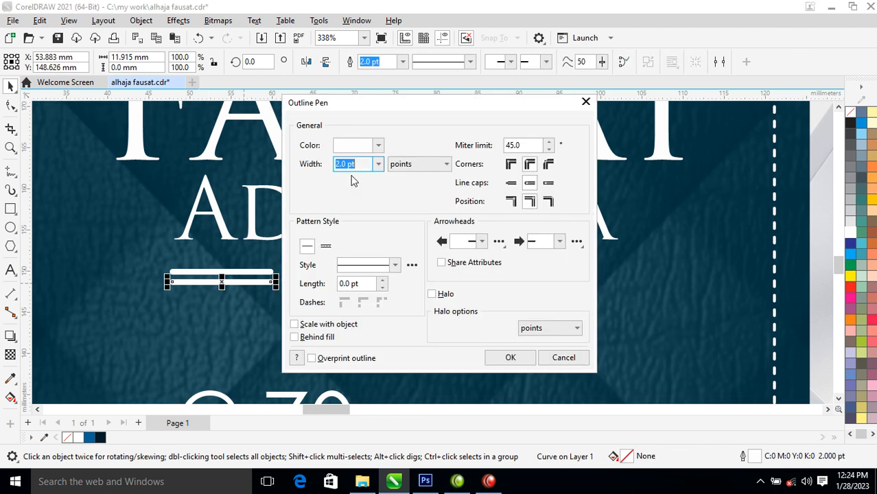
text(1)
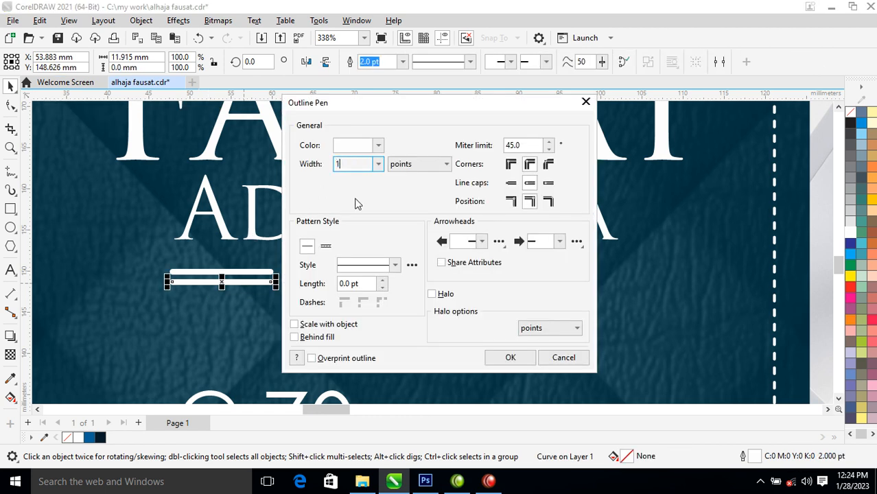
click(511, 357)
drag(244, 284, 244, 280)
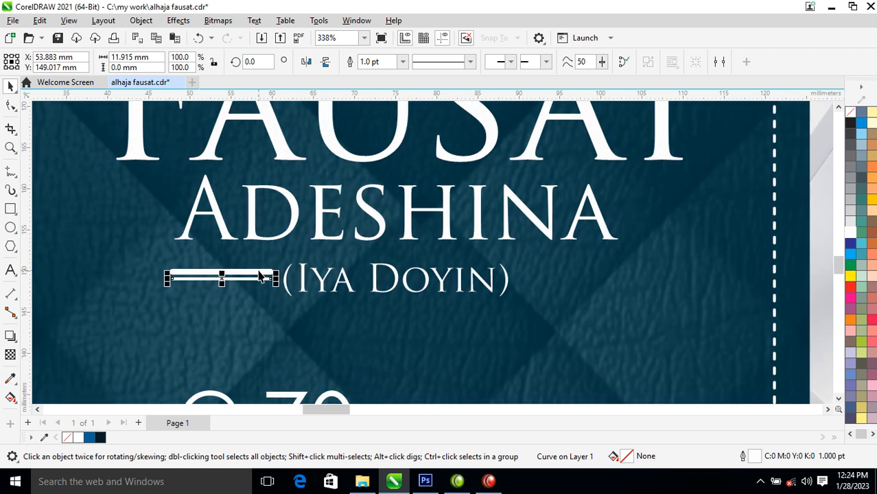
Group the thick and thin lines and place a copy of the group at the same height after the nickname.
shift+click(259, 271)
key(x)
key(space)
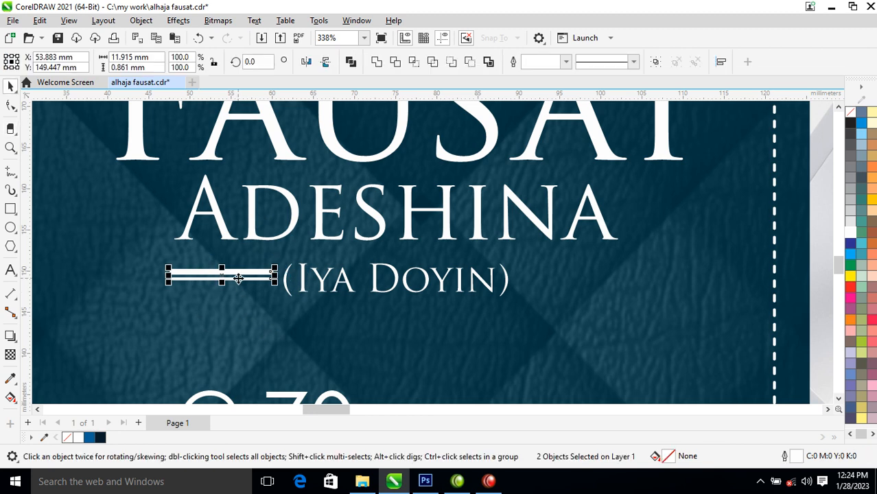
key(ctrl+g)
drag(244, 278, 587, 284)
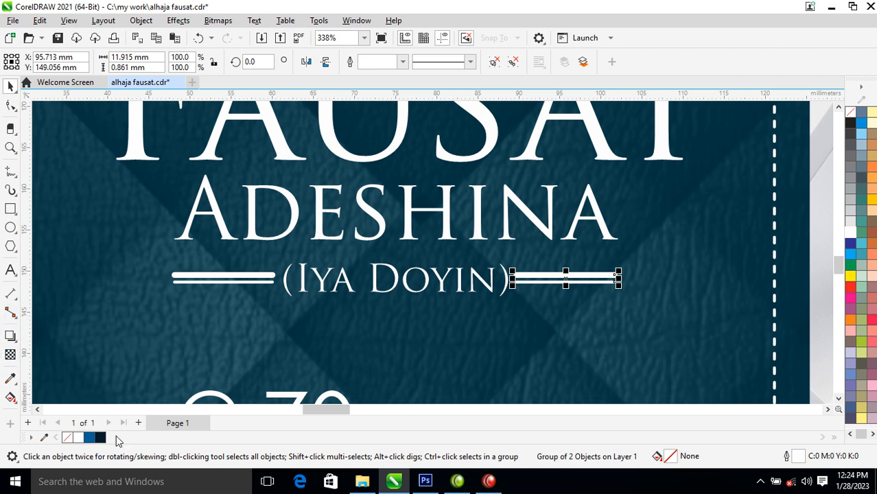
Group the two line pairs and centre-align them horizontally with the bracketed nickname.
shift+click(266, 283)
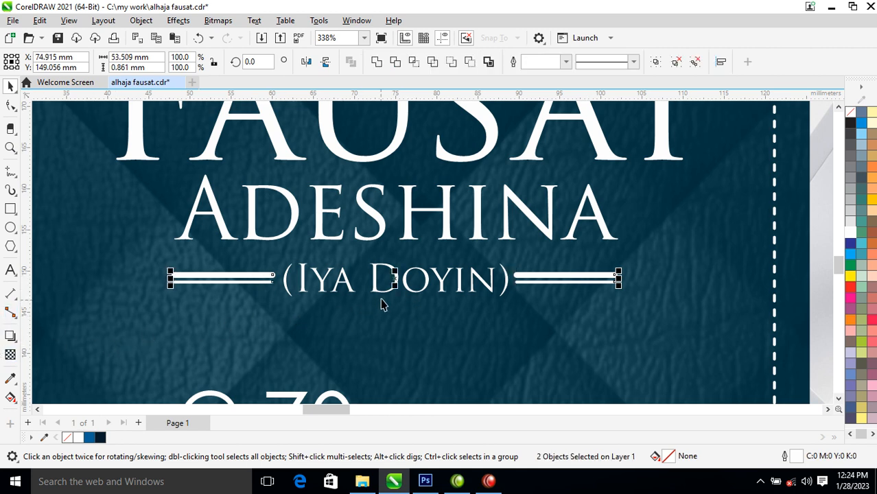
key(ctrl+g)
shift+click(444, 282)
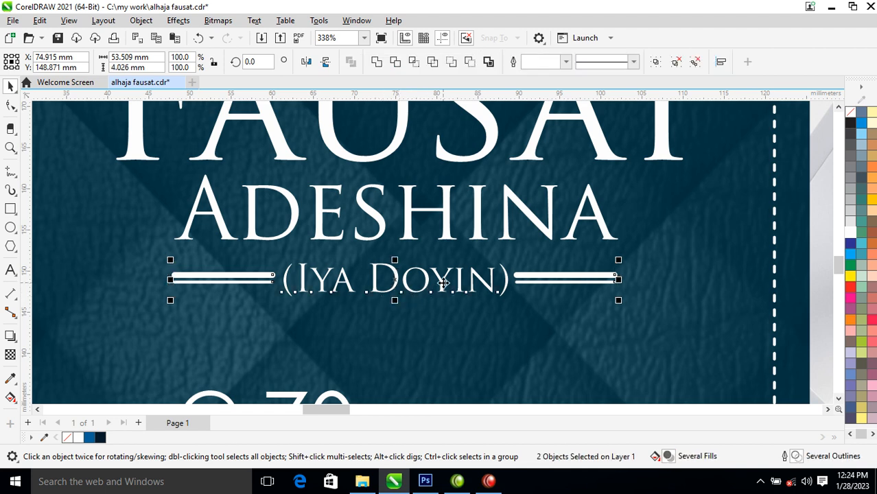
key(c)
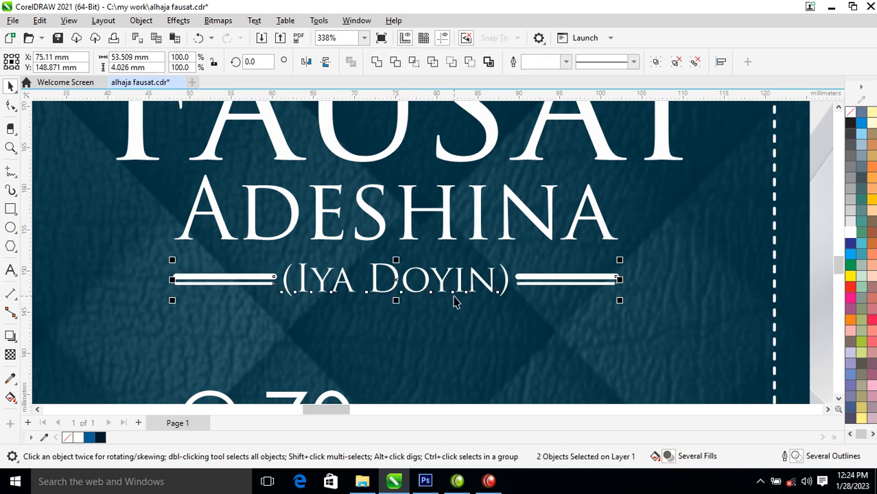
Shift the name lines and nickname slightly up the banner, and move the "@ 70" text to the right, near the banner's centre.
scroll(453, 303, down, 3)
key(F2)
drag(298, 143, 630, 435)
drag(315, 147, 509, 268)
drag(451, 198, 451, 188)
drag(396, 274, 439, 272)
Break the "@ 70" text apart, placing the @ just below the nickname and the 70 separately underneath it.
key(z)
drag(253, 190, 545, 335)
key(ctrl+k)
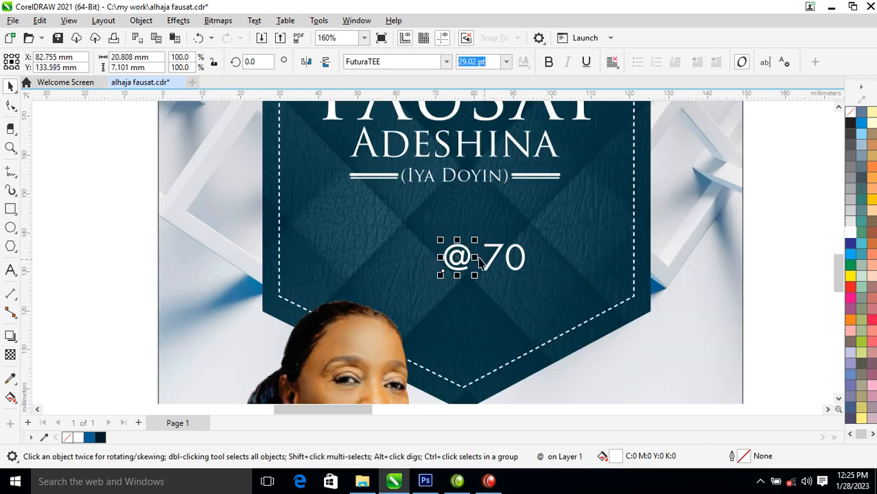
drag(510, 265, 441, 302)
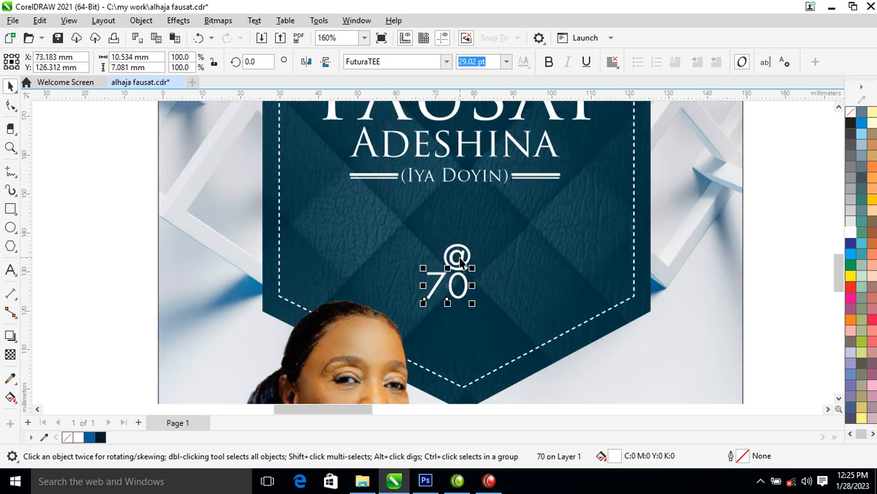
click(460, 258)
drag(456, 254, 463, 205)
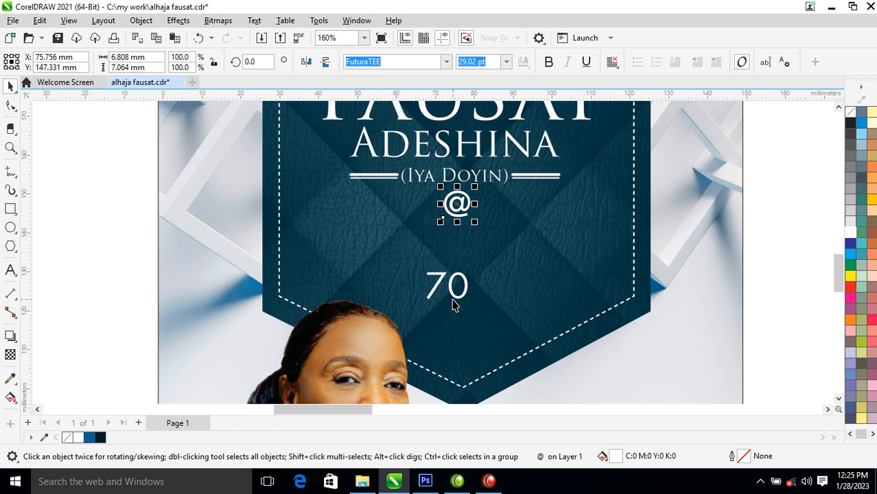
Try the 70 in Trajan Pro enlarged to about 40 mm wide below the @, and undo these changes.
click(451, 299)
click(447, 62)
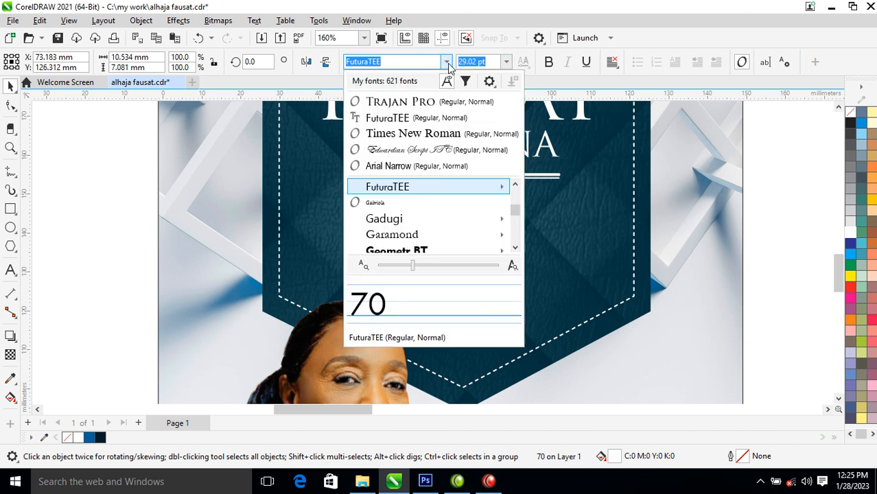
click(402, 112)
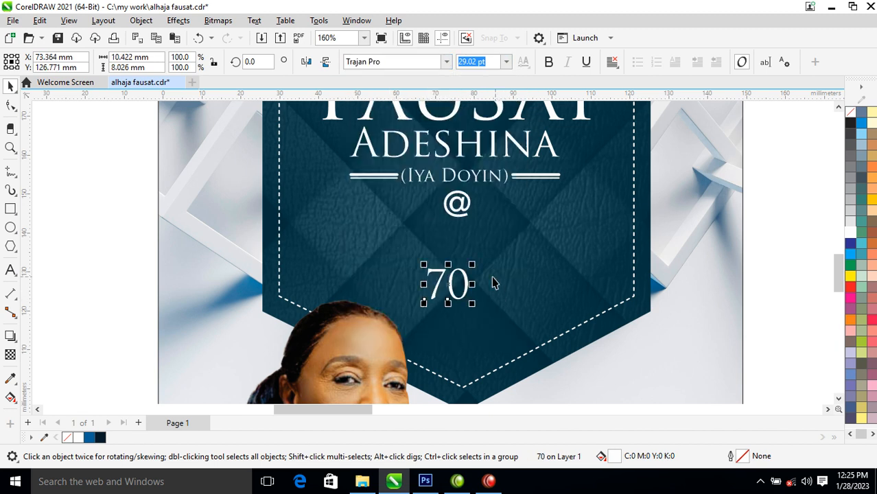
drag(472, 265, 560, 225)
drag(464, 277, 504, 274)
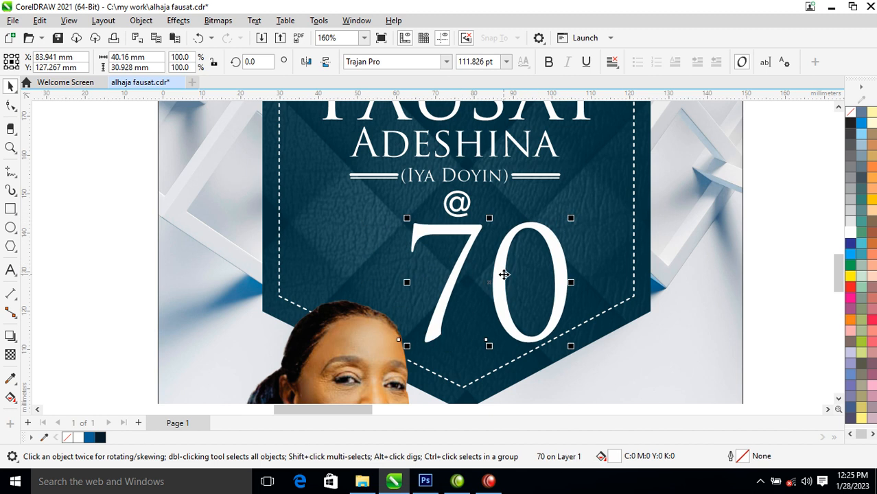
key(ctrl+z)
key(ctrl+z)
key(ctrl+z)
Enlarge the 70 to about 49 mm wide, break it into separate digits and delete the 0.
drag(472, 268, 578, 221)
key(ctrl+k)
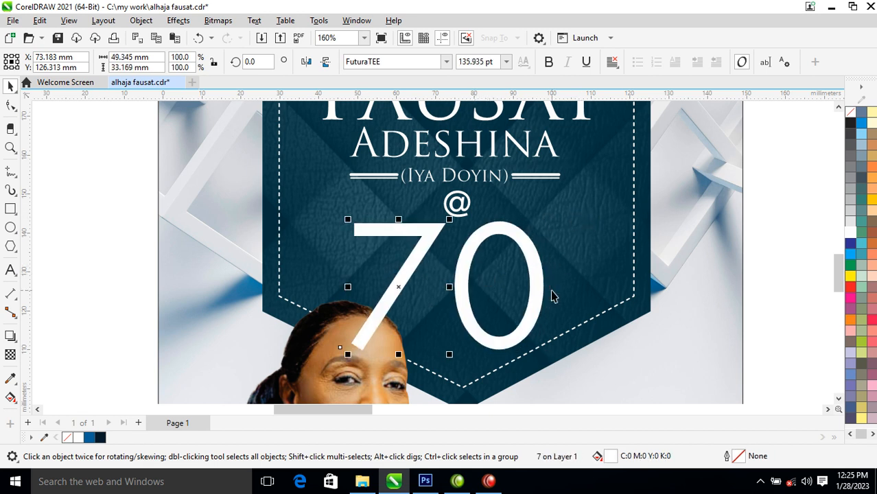
click(534, 287)
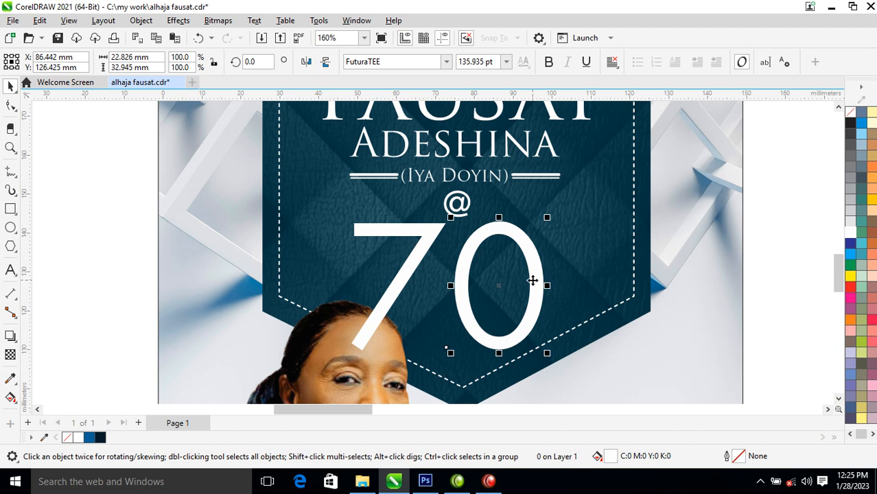
key(Delete)
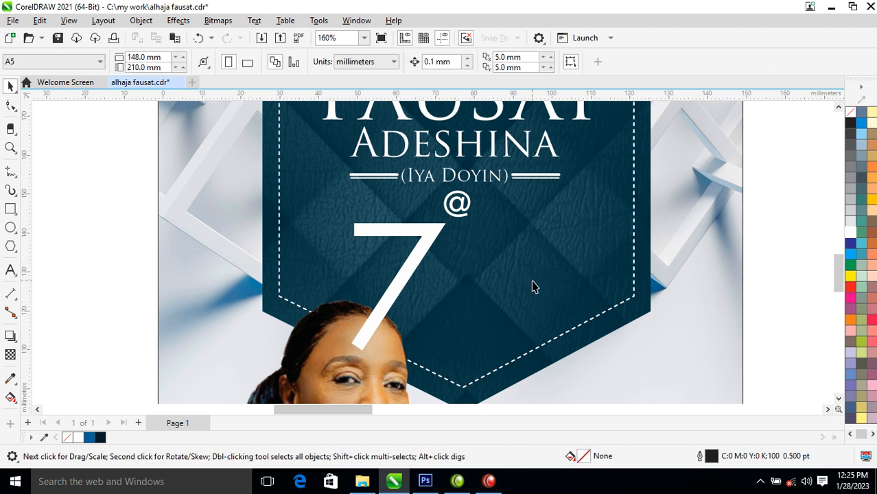
Build a ring beside the 7 by combining a circle about 31 mm in diameter with a concentric copy about 25 mm in diameter.
click(11, 230)
drag(408, 244, 528, 331)
key(space)
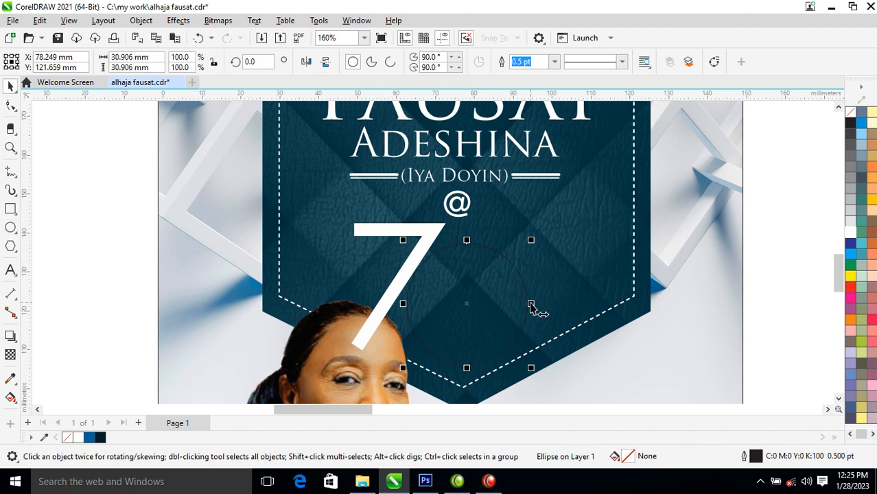
drag(531, 240, 528, 256)
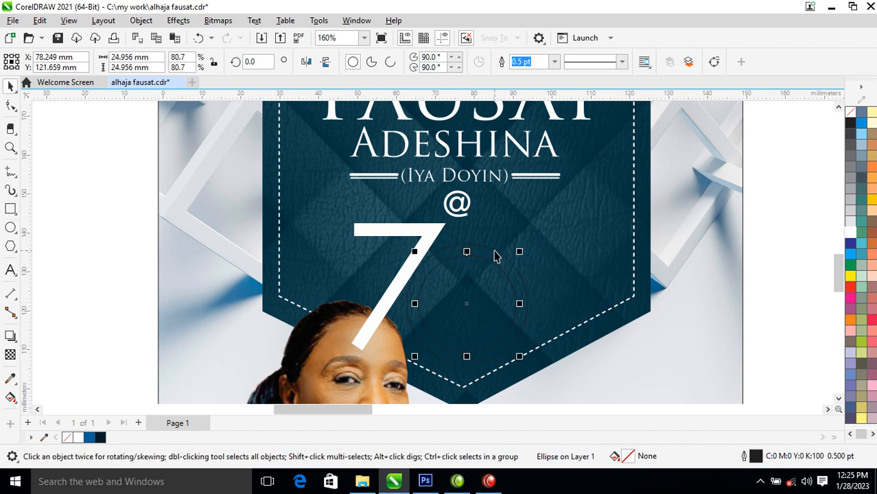
shift+click(495, 251)
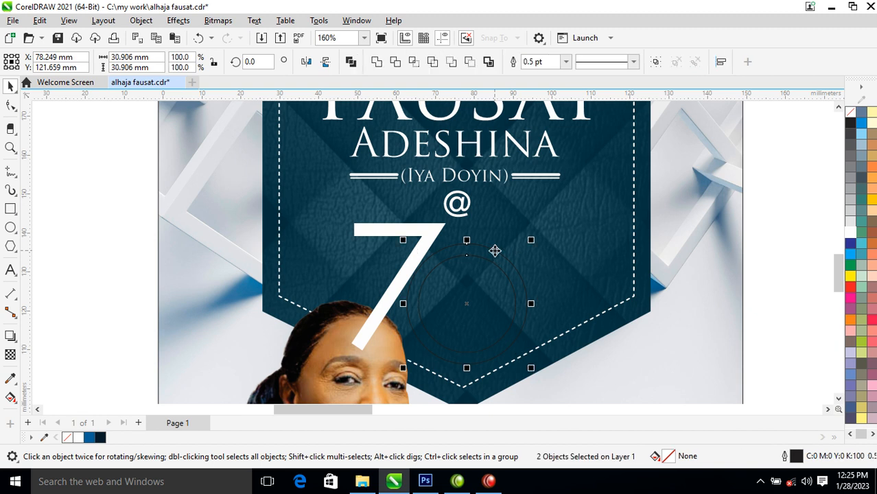
key(ctrl+l)
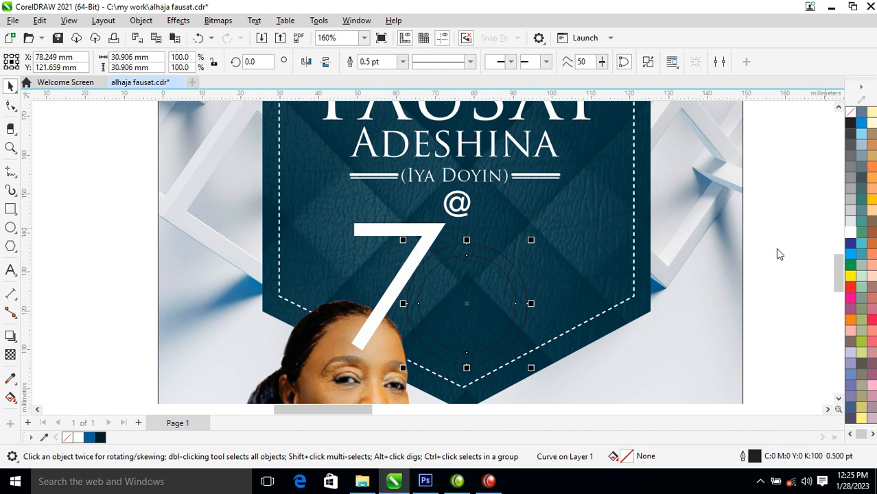
Fill the ring beside the 7 with white and remove its outline.
click(851, 233)
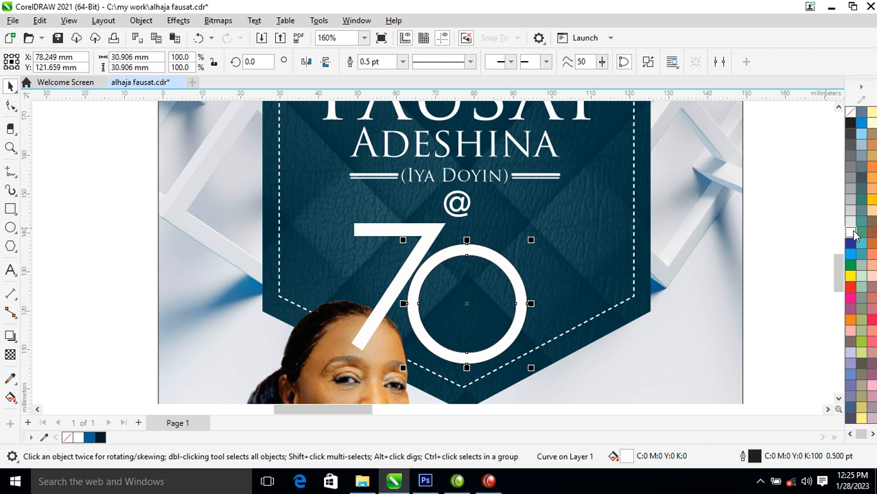
right_click(856, 112)
click(821, 120)
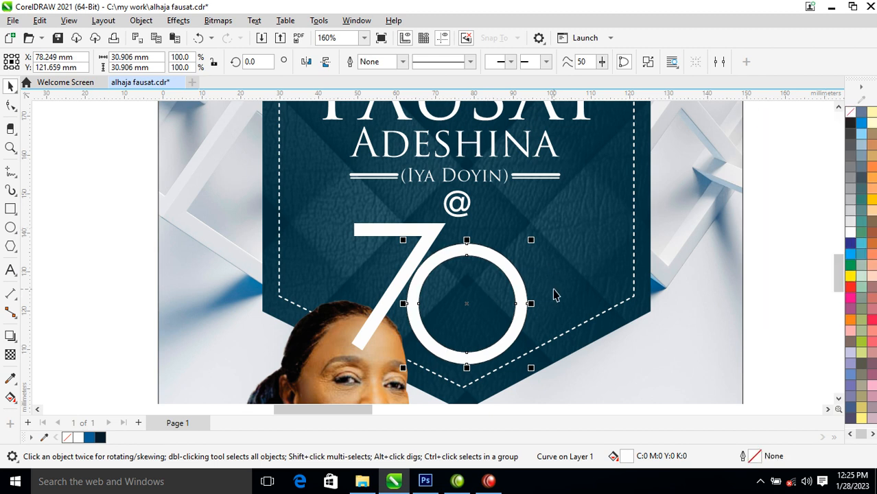
Overlap the 7 with the ring so they read as 70, and nudge both together slightly right below the @.
drag(525, 302, 524, 296)
drag(427, 232, 443, 236)
shift+click(501, 254)
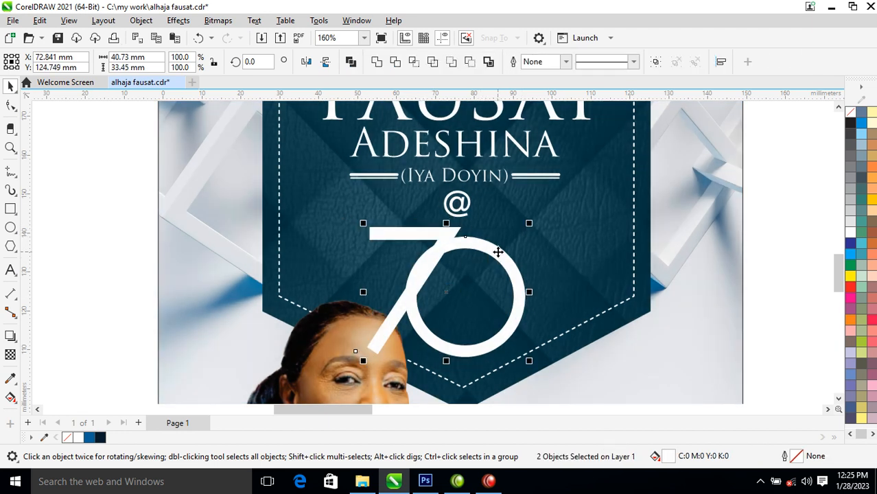
drag(505, 257, 508, 258)
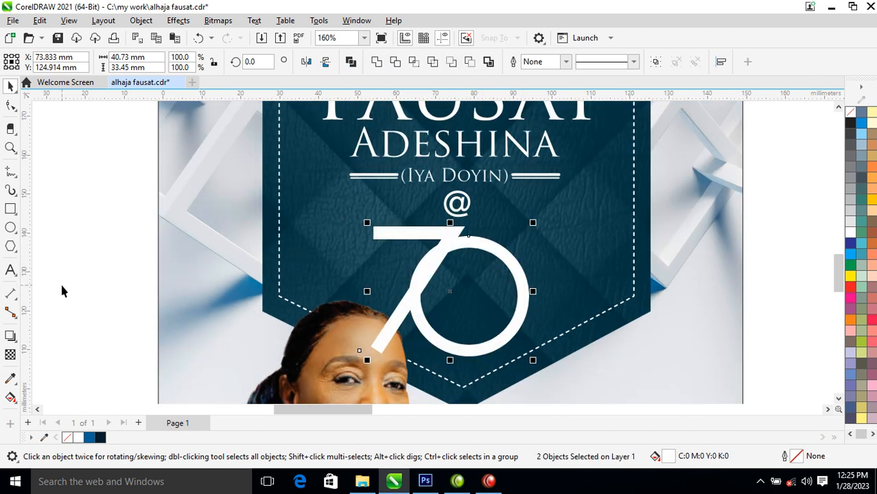
Add a drop shadow falling down and left to the 7 and the ring, and break the shadows apart from them.
click(10, 336)
drag(453, 280, 368, 353)
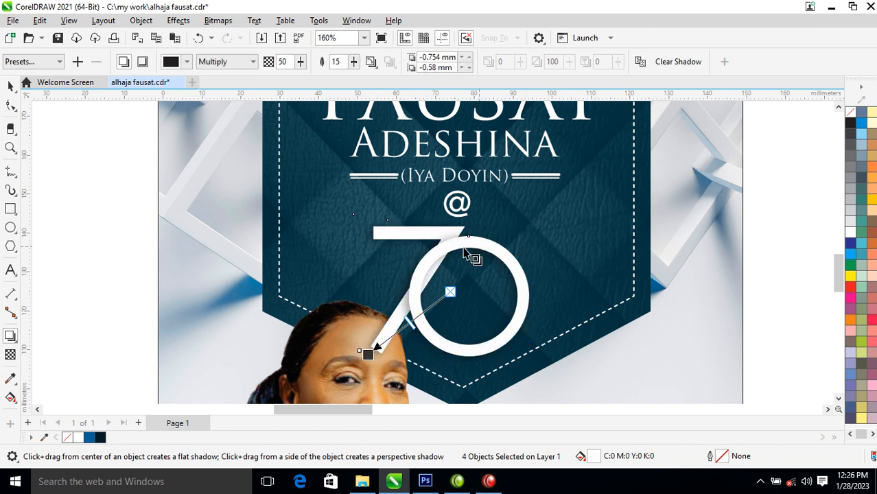
click(141, 20)
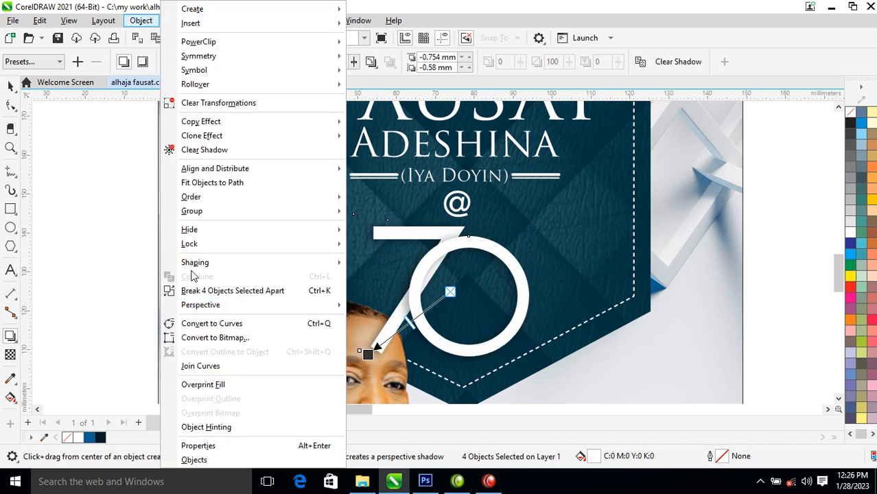
click(221, 291)
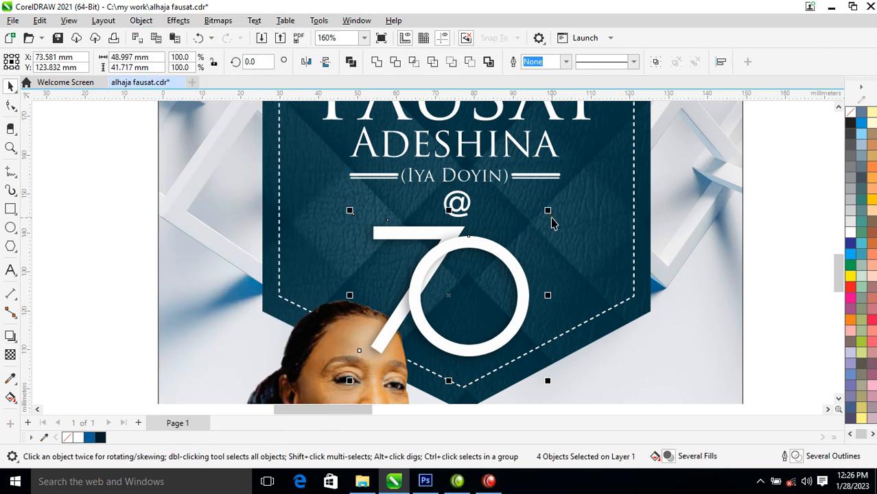
Group the 70 with its shadows, scale the group to about 36 mm wide and move it up just beneath the @.
key(ctrl+g)
drag(550, 212, 527, 259)
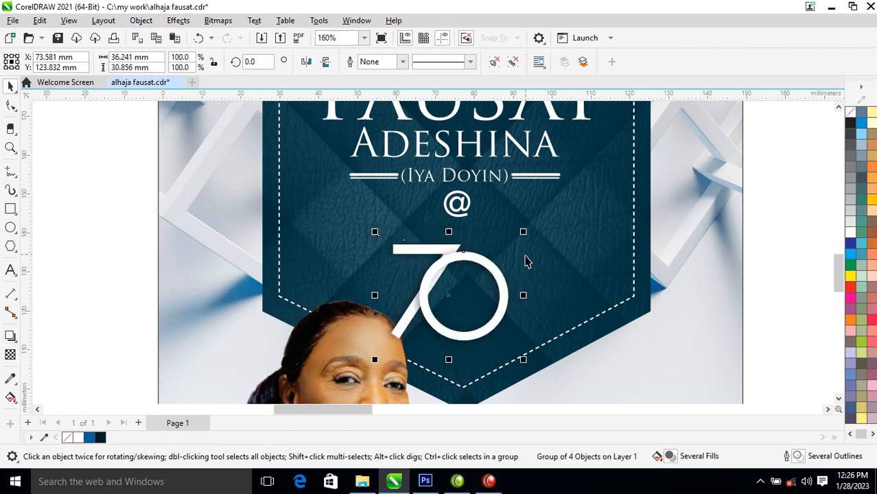
drag(504, 306, 509, 284)
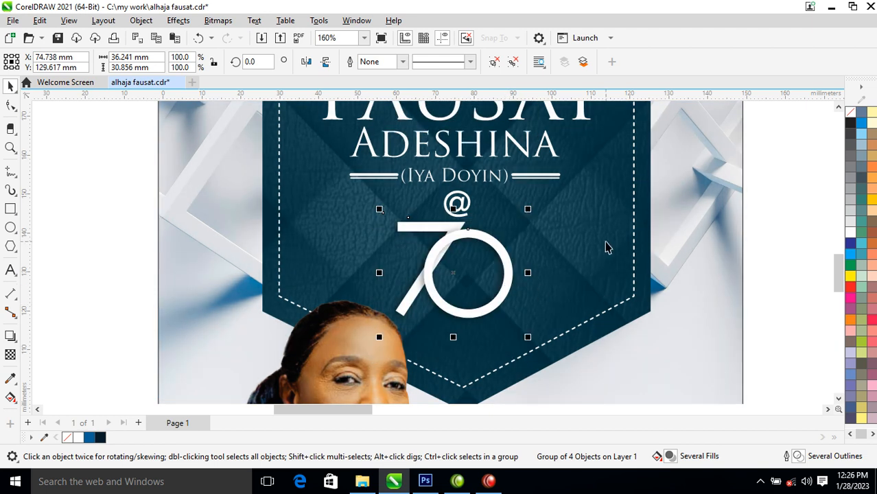
Move the event details text onto the lower half of the page beside the portrait and set its size to 9 pt.
scroll(601, 245, down, 1)
scroll(601, 249, down, 5)
key(z)
drag(465, 164, 769, 384)
key(space)
drag(538, 174, 398, 285)
click(506, 62)
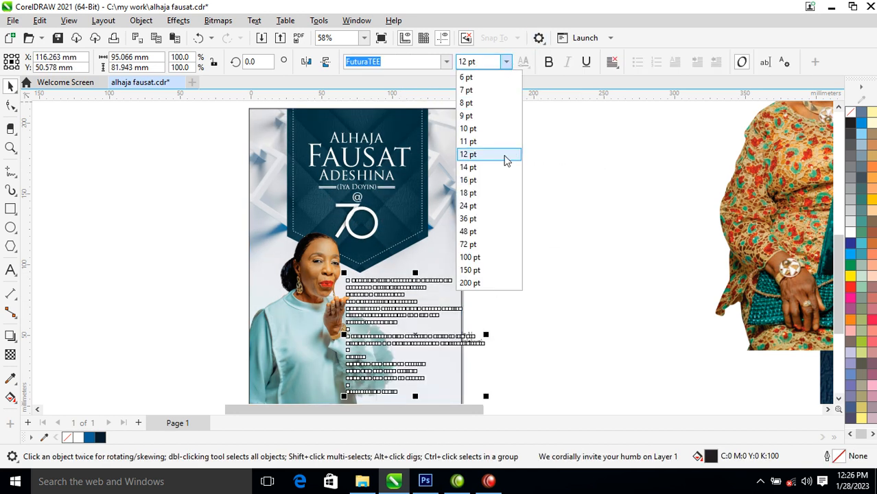
click(504, 115)
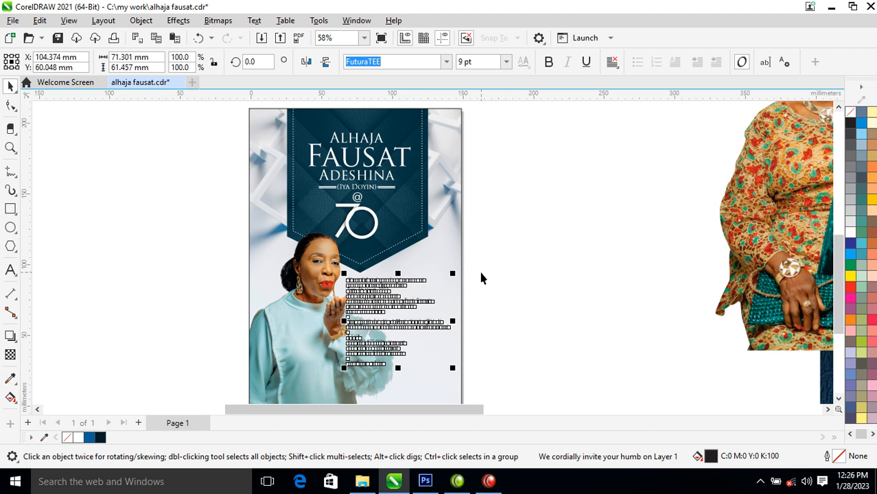
Shift the cutout portrait inside the page frame slightly left and up to free space around the details text.
scroll(424, 223, down, 2)
key(z)
drag(328, 238, 513, 388)
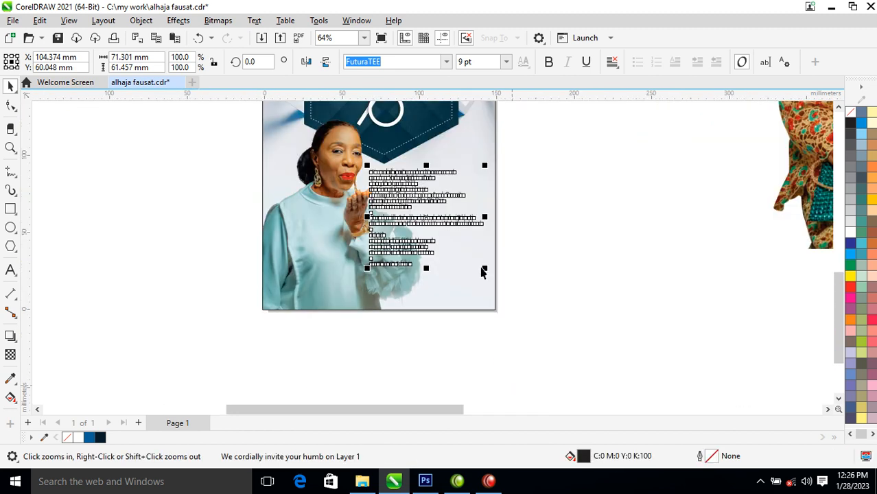
click(455, 226)
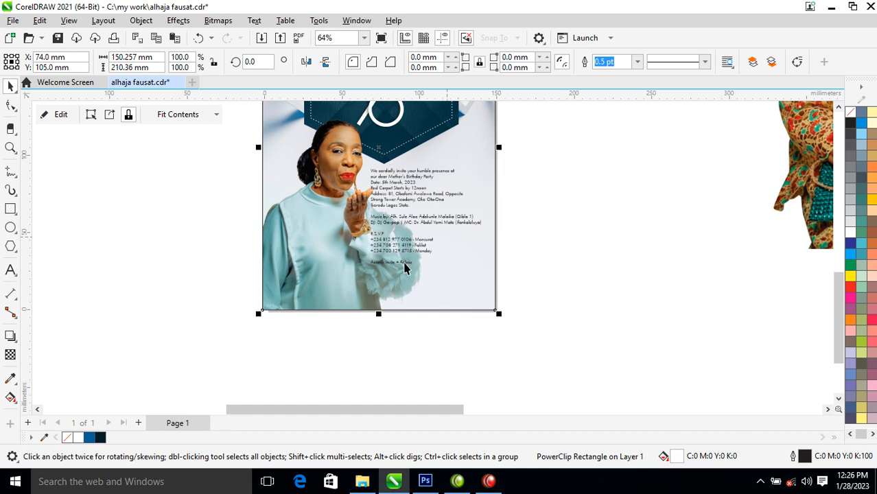
ctrl+click(425, 139)
drag(352, 167, 324, 158)
drag(362, 256, 379, 254)
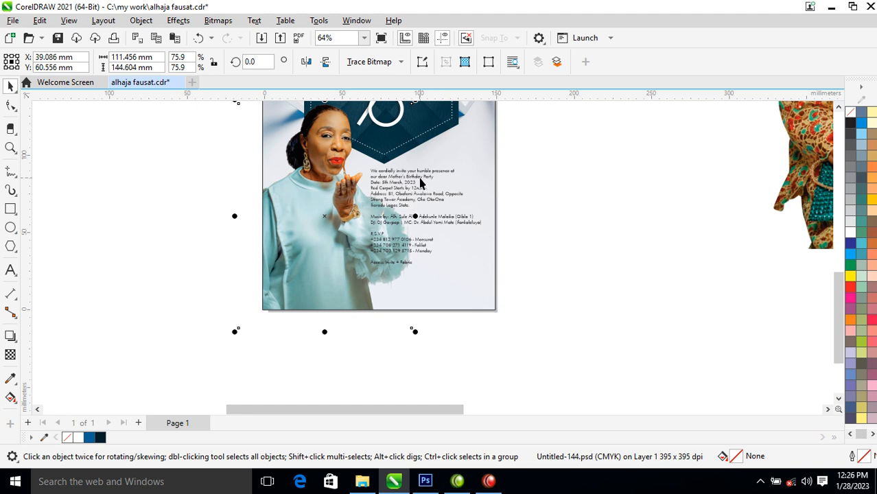
Align the event details text to the right and reposition it in the clear area beside the portrait.
key(z)
drag(525, 128, 343, 287)
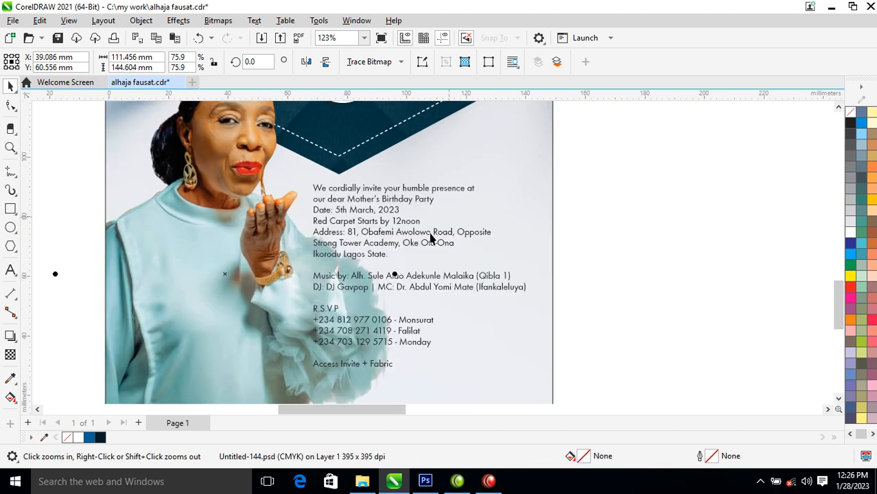
drag(442, 244, 446, 256)
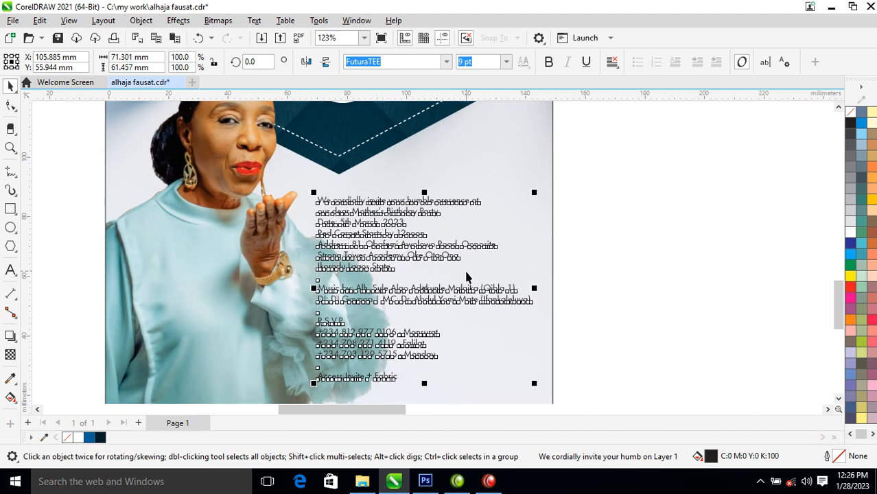
click(612, 62)
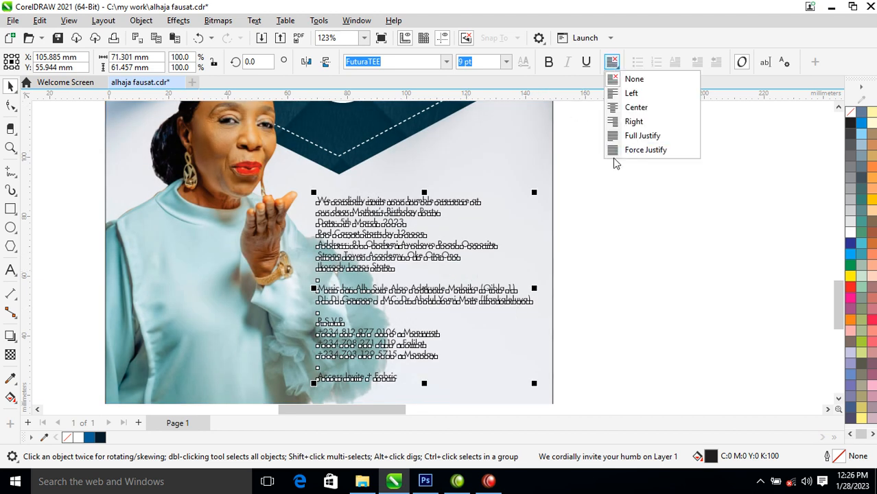
click(635, 122)
drag(505, 236, 484, 230)
Try Trajan Pro on the event details text and undo the font change.
drag(627, 158, 289, 391)
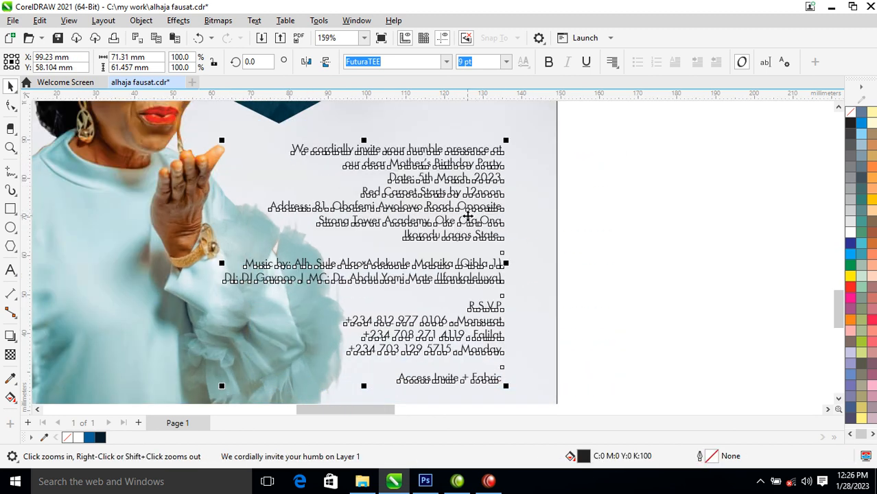
click(446, 61)
click(401, 98)
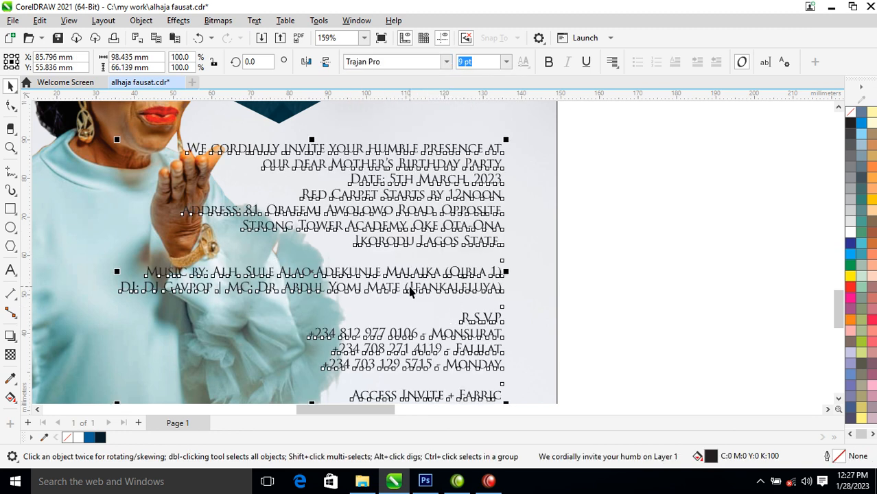
key(ctrl+z)
Make "R.S.V.P", the "Address:" label and the "Date: 5th March, 2023" line bold in the event details.
double_click(491, 309)
drag(506, 306, 443, 306)
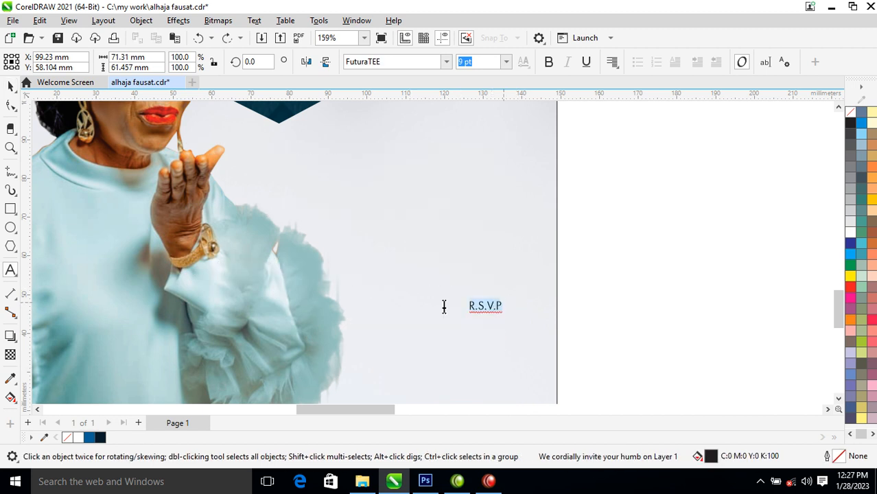
click(549, 61)
drag(312, 207, 270, 207)
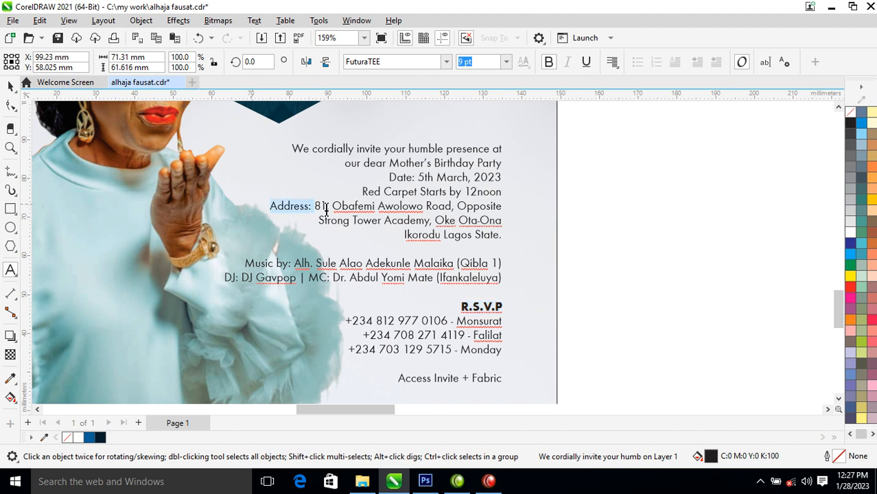
click(550, 62)
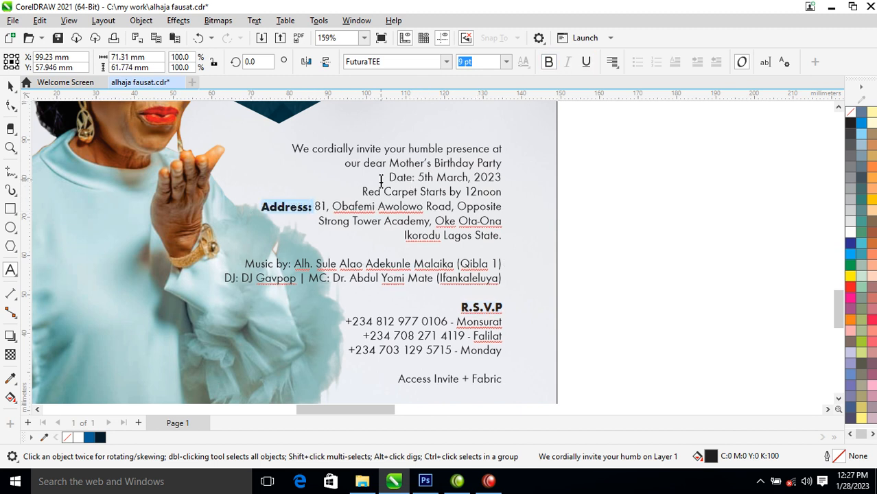
drag(389, 180, 515, 177)
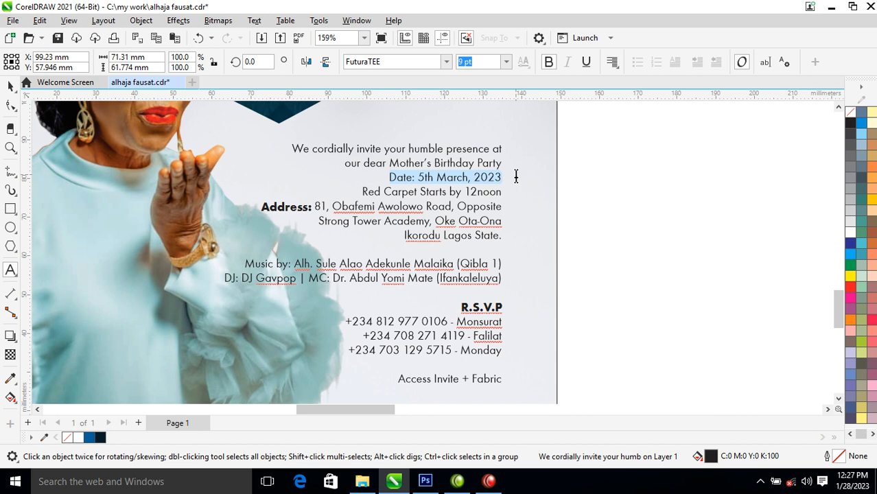
click(548, 62)
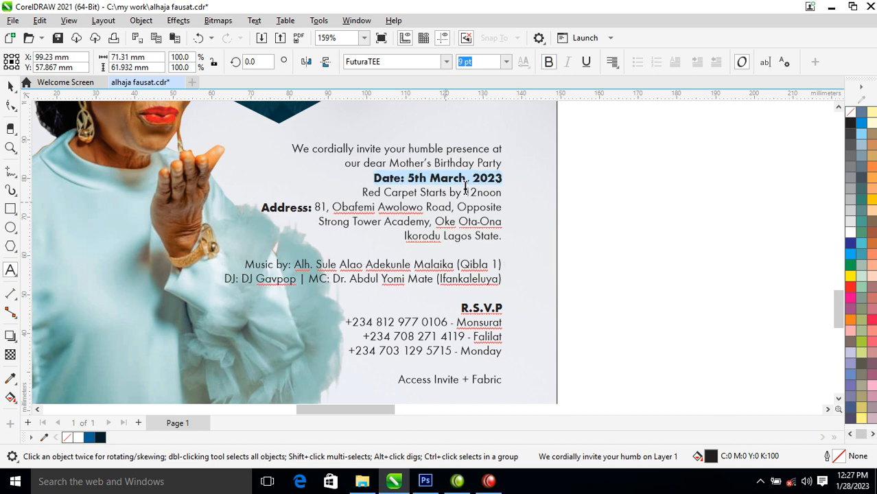
Insert two blank lines between the "Mother's Birthday Party" line and the date line.
click(502, 180)
key(Up)
key(Return)
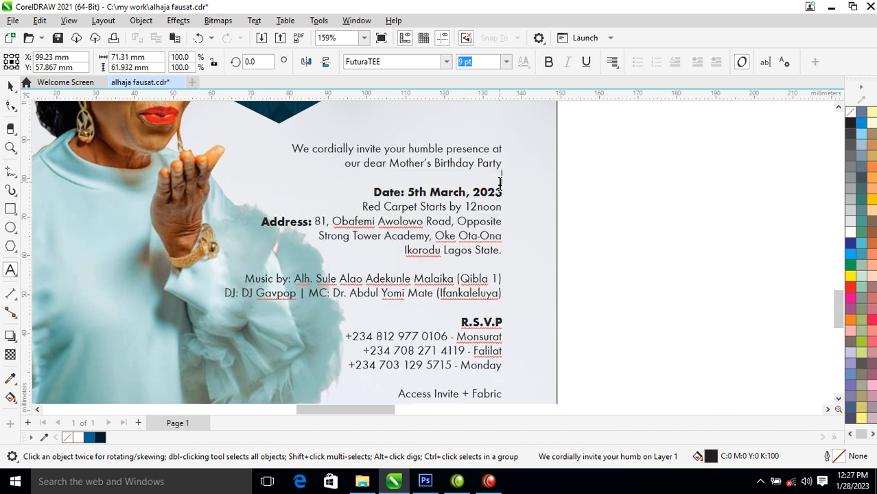
key(Return)
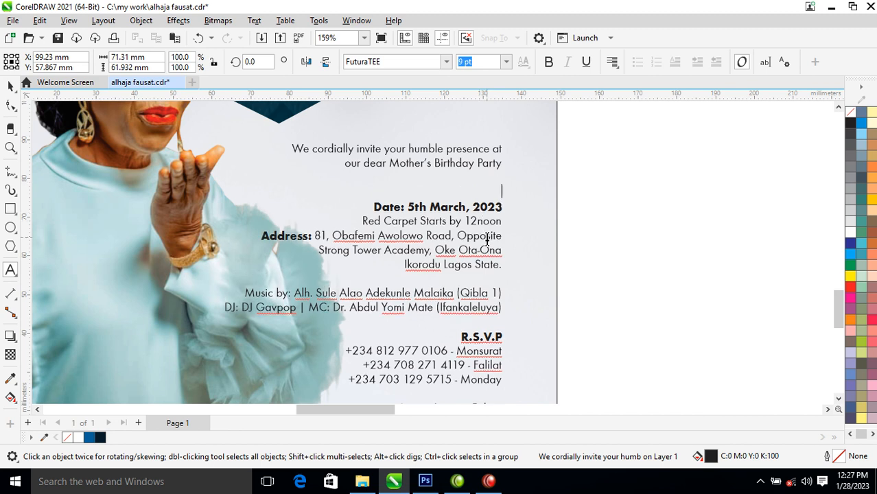
Cut the two opening invitation lines out of the details, paste them as a separate text object and place it above the date.
key(ctrl+space)
double_click(501, 170)
drag(502, 166, 291, 148)
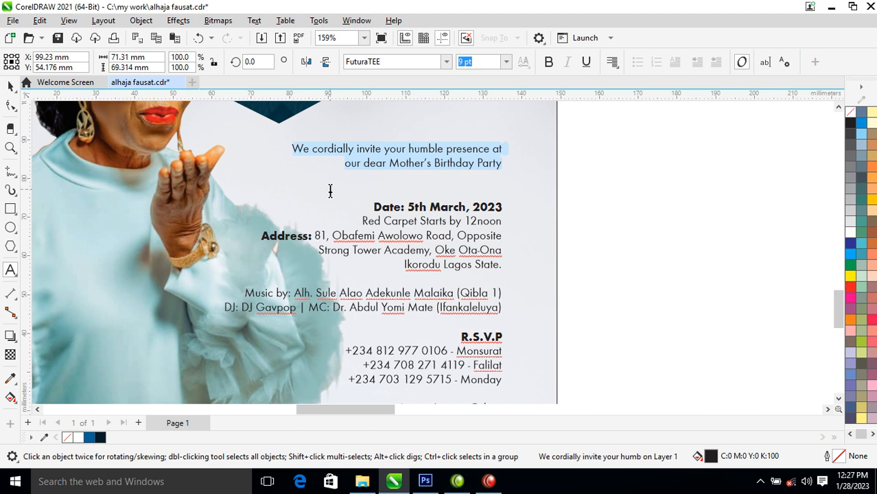
key(ctrl+x)
click(574, 215)
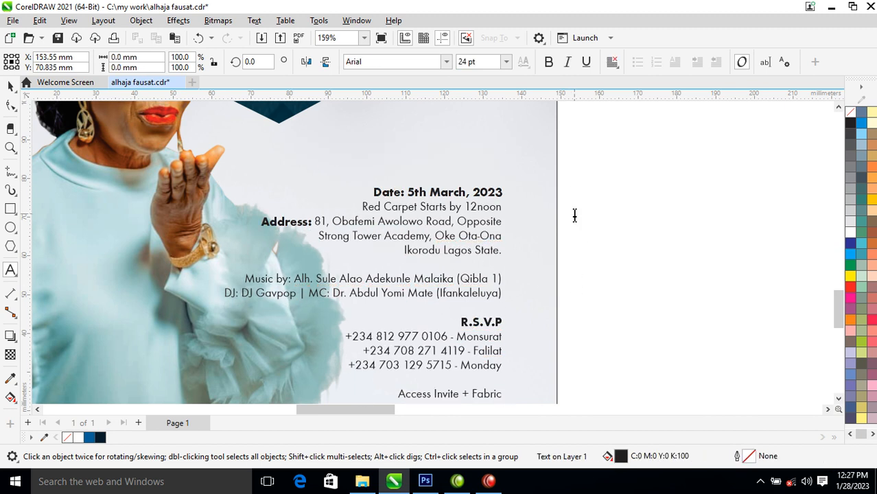
key(ctrl+v)
key(ctrl+space)
drag(561, 206, 477, 140)
Nudge the event details block down to widen the gap beneath the opening invitation lines.
click(458, 203)
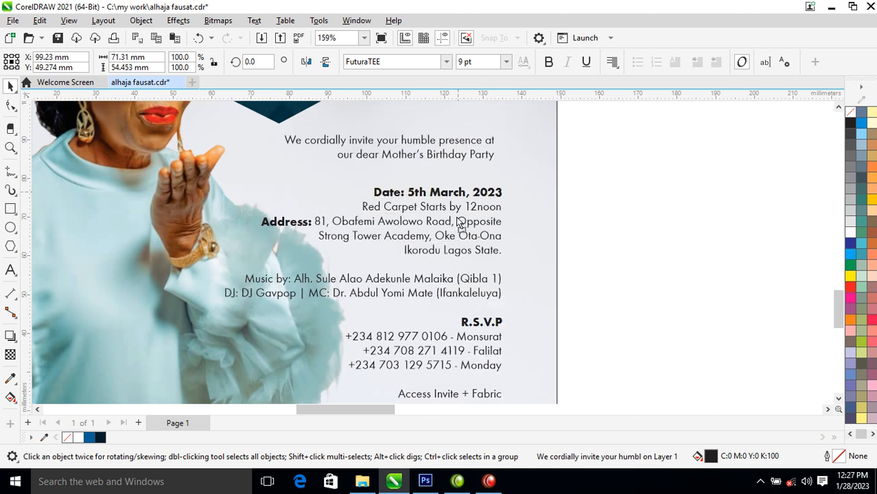
key(Down)
key(Down)
key(Down)
Split "Birthday Party" from the invitation lines into its own text object and enlarge it to about 28 pt below them.
click(427, 157)
key(F8)
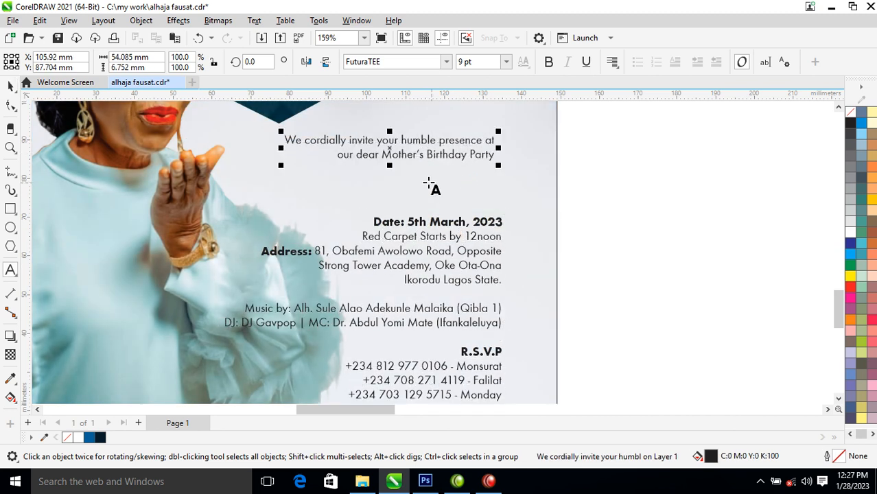
key(Return)
key(ctrl+space)
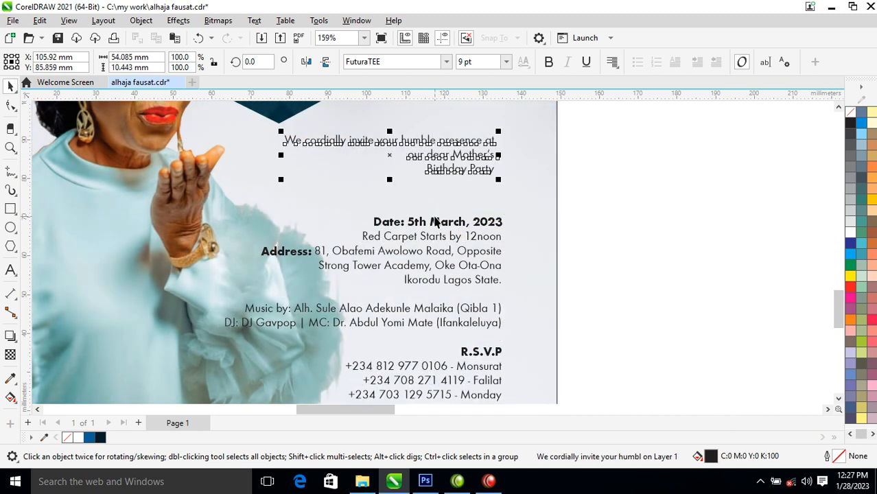
click(467, 170)
drag(424, 182, 289, 249)
Set "Birthday Party" in Hello Paris Sans Regular and move it slightly down and right, just above the date line.
click(446, 63)
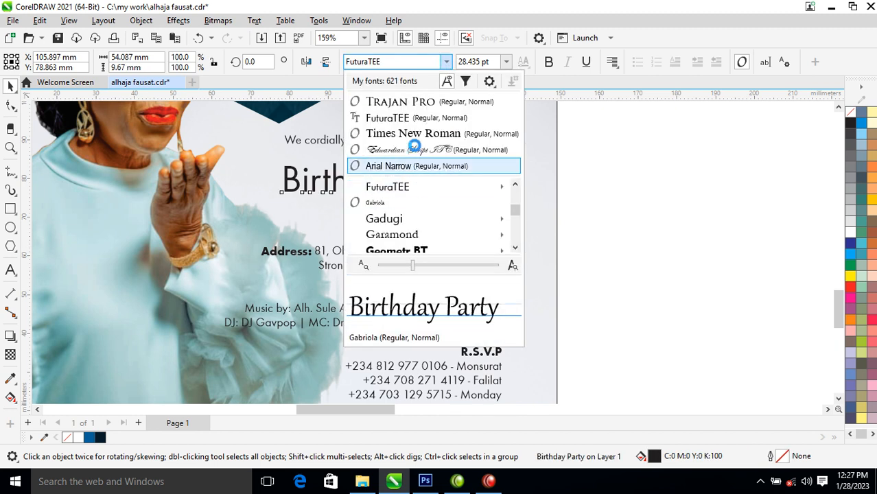
scroll(414, 160, up, 8)
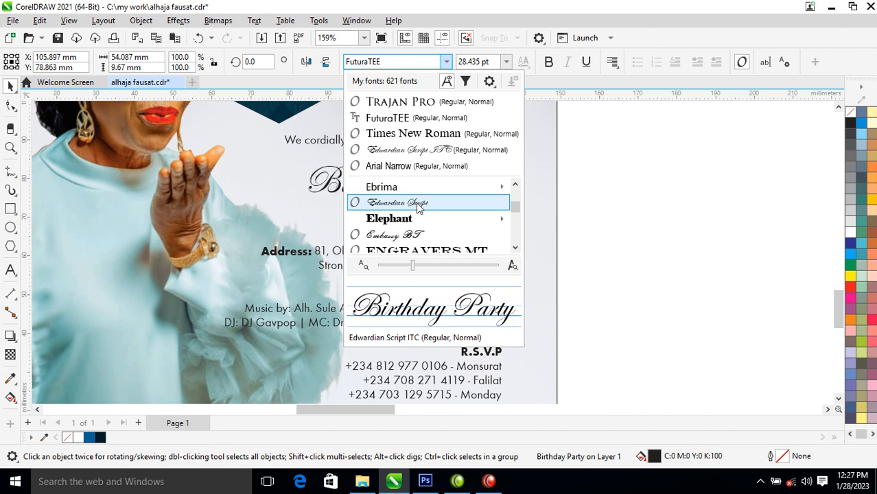
scroll(417, 208, down, 5)
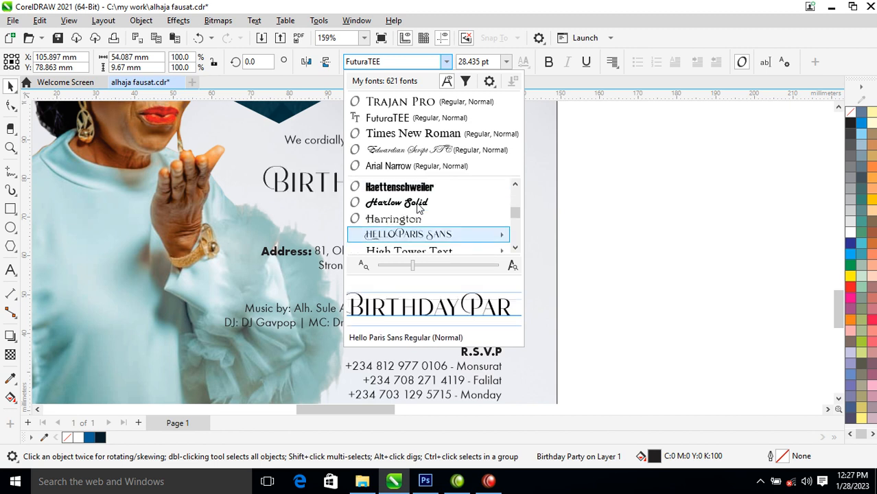
key(Return)
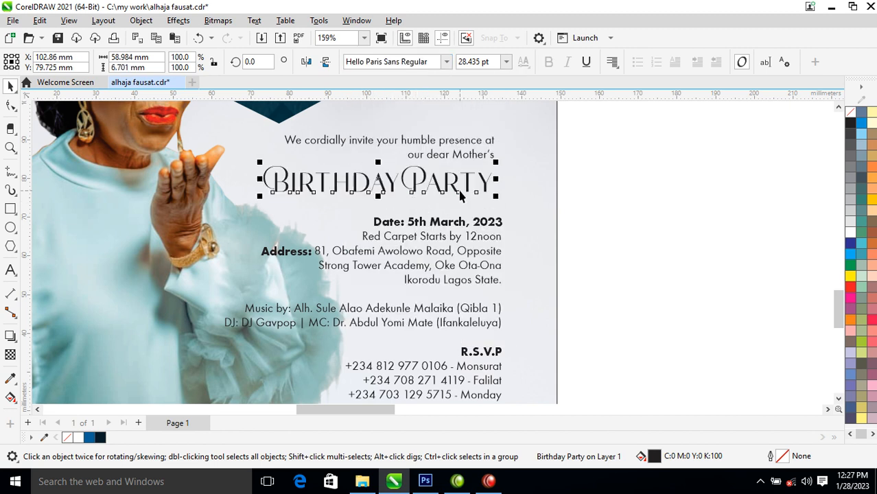
drag(455, 187, 468, 196)
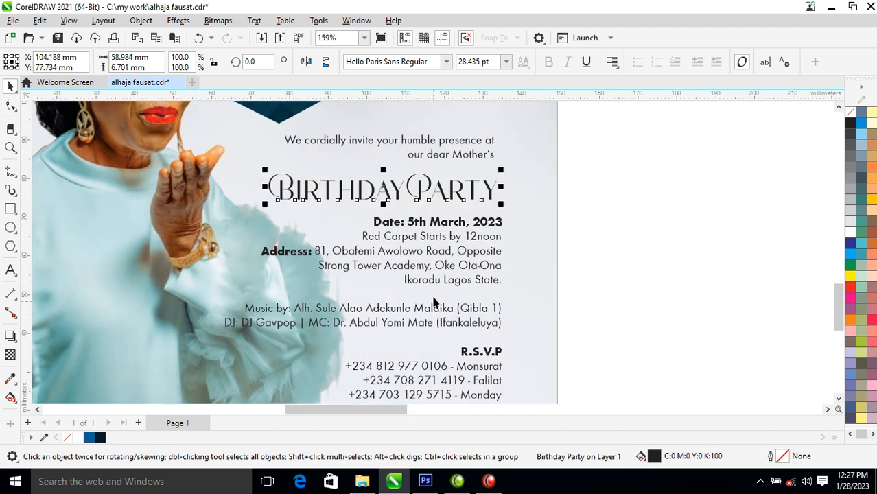
Sample the dark teal from the banner and apply it to the fill and outline of "Birthday Party".
scroll(434, 235, down, 4)
drag(240, 131, 496, 252)
drag(215, 174, 704, 383)
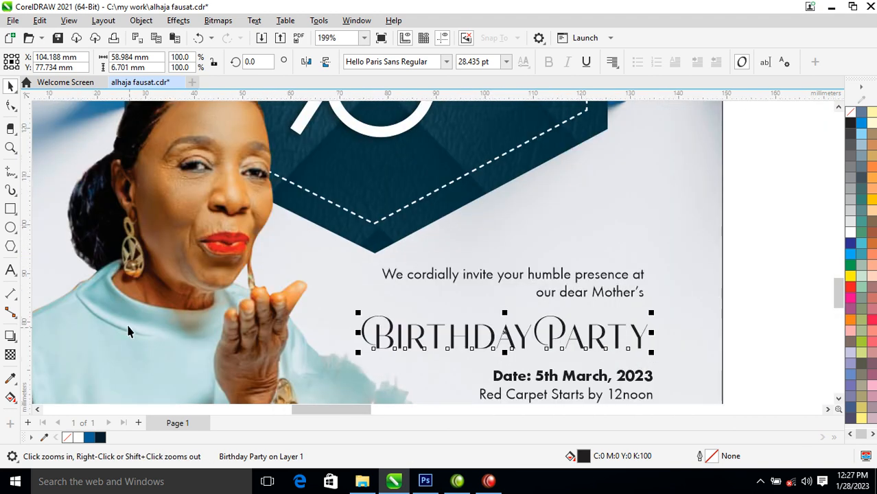
click(11, 380)
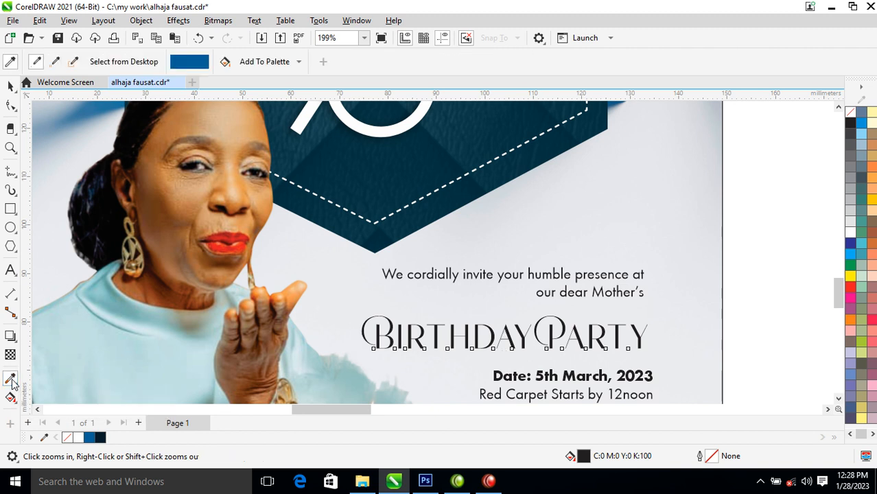
click(362, 177)
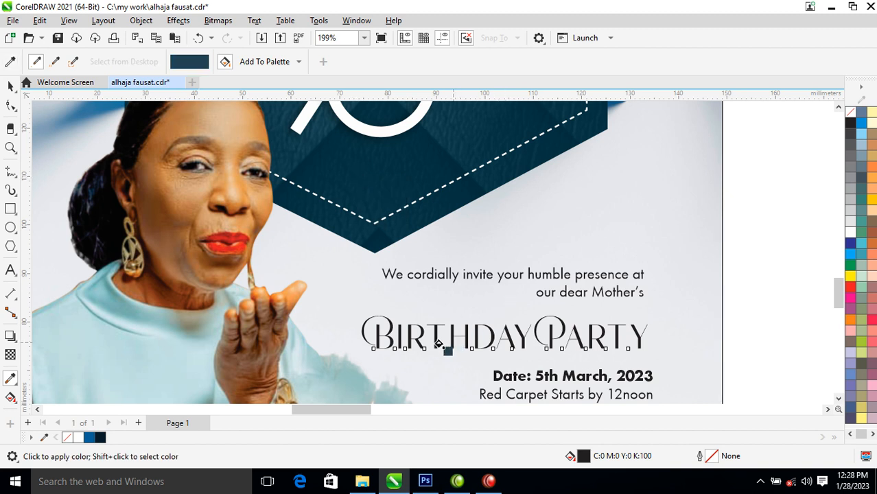
drag(363, 302, 451, 363)
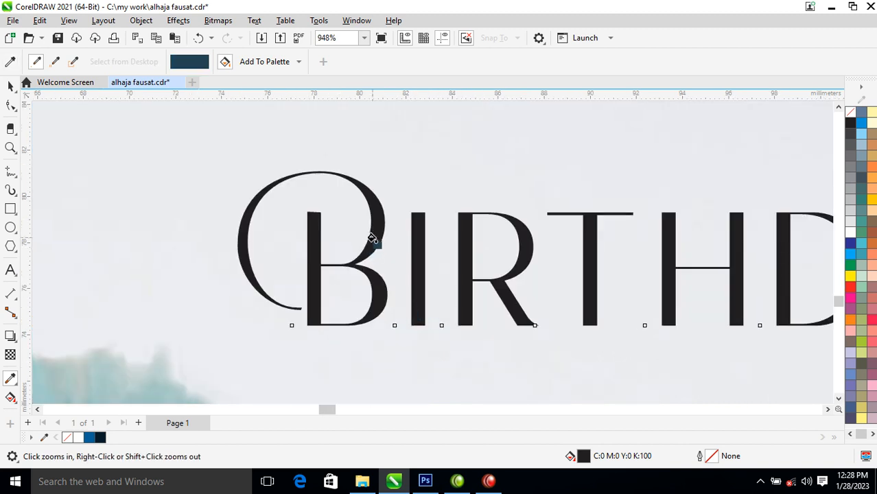
click(374, 232)
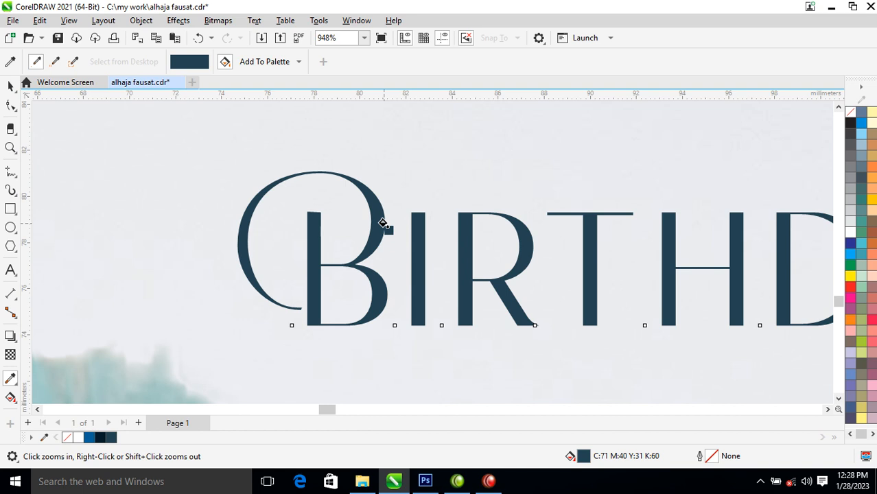
click(362, 183)
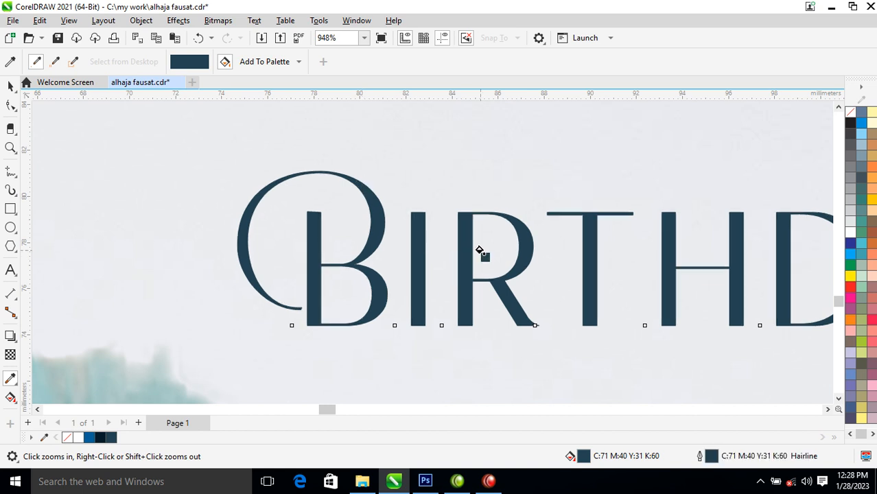
Set the outline width of "Birthday Party" to 2 pt.
key(space)
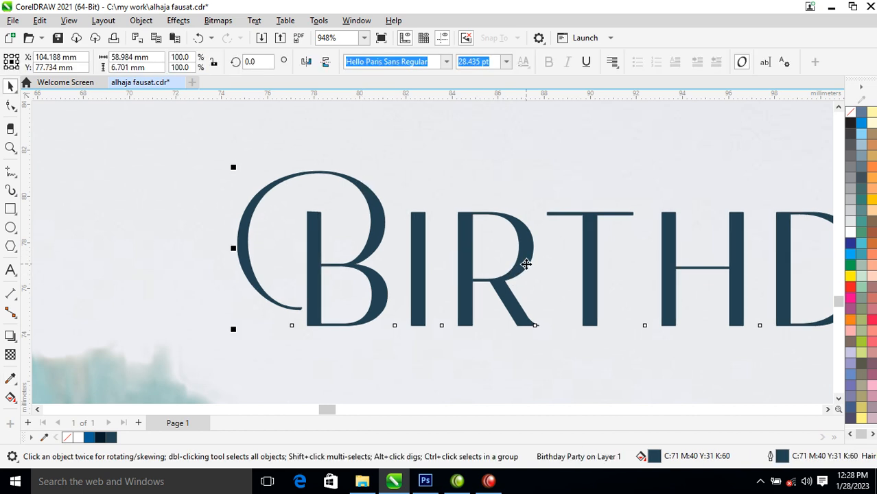
key(F12)
text(2)
key(Return)
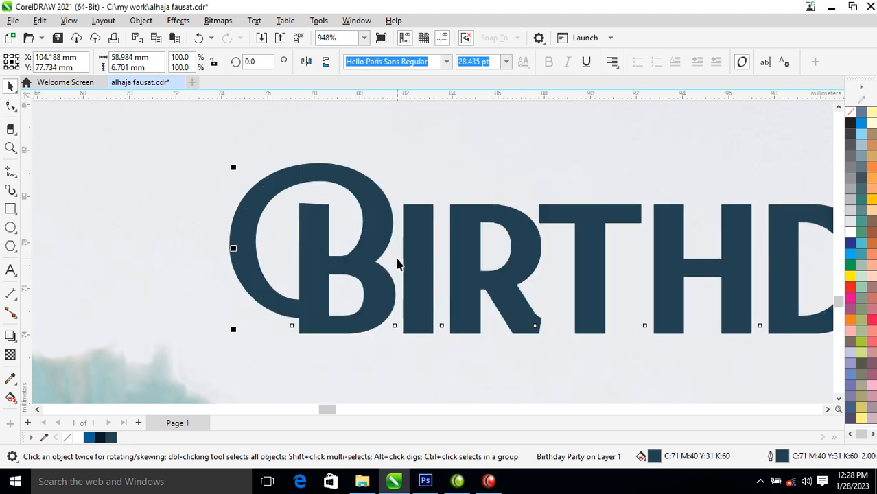
Enlarge "Birthday Party" to about 31.5 pt, extending it leftward above the date line.
scroll(489, 235, down, 6)
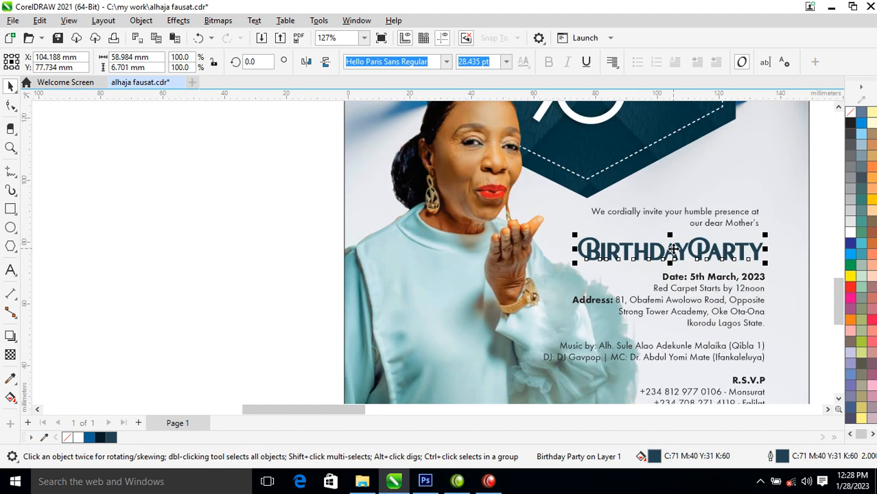
key(z)
drag(565, 186, 800, 318)
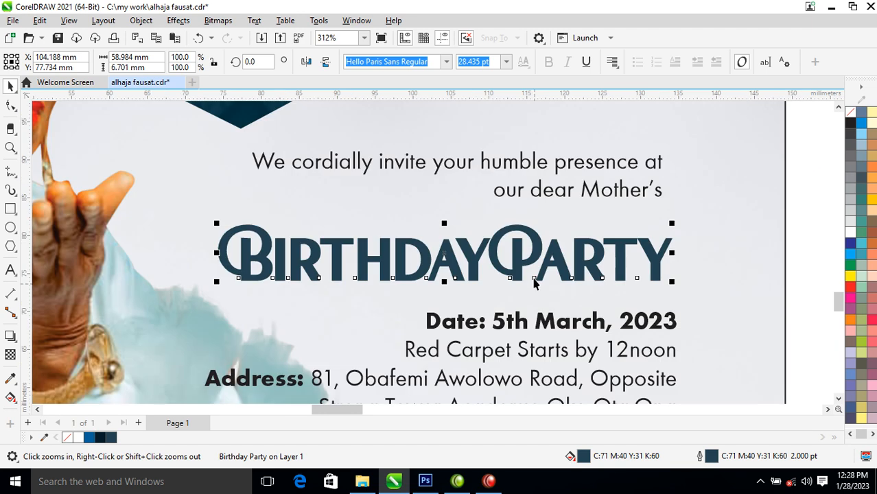
drag(218, 227, 172, 190)
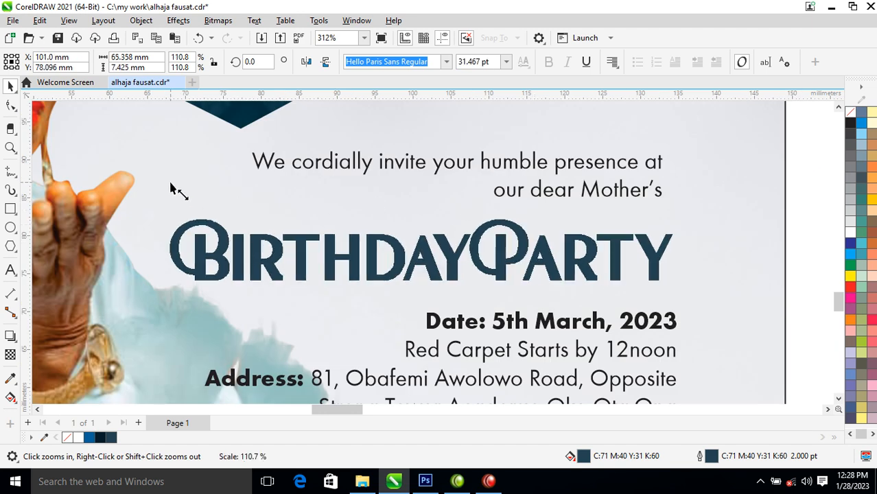
scroll(659, 271, down, 5)
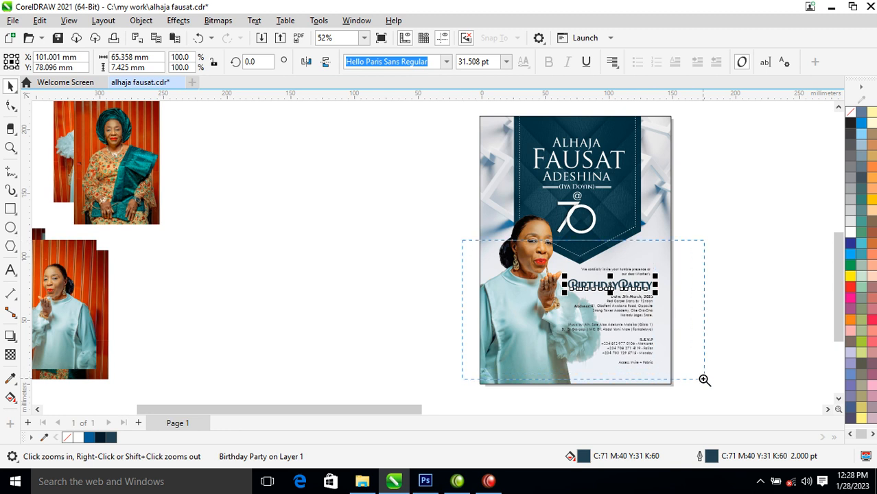
Move the R.S.V.P heading, the contact lines and the "Access Invite + Fabric" line slightly down together.
scroll(707, 379, up, 2)
click(563, 313)
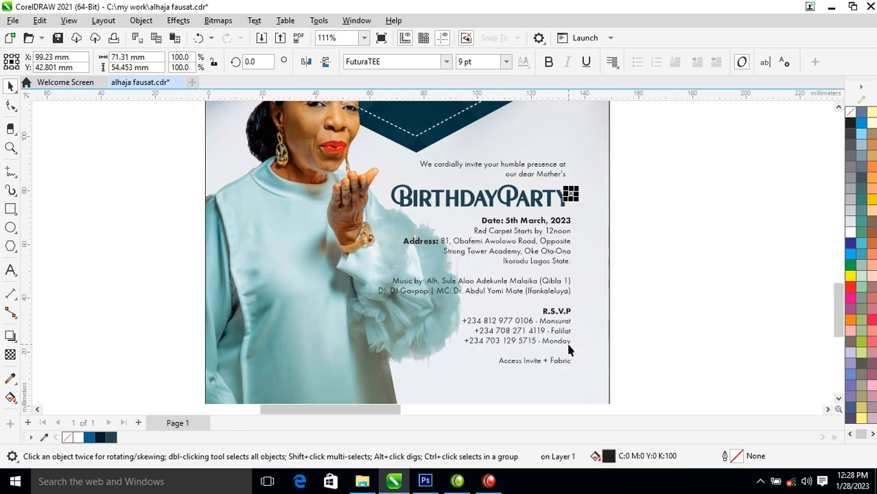
key(z)
drag(636, 253, 271, 489)
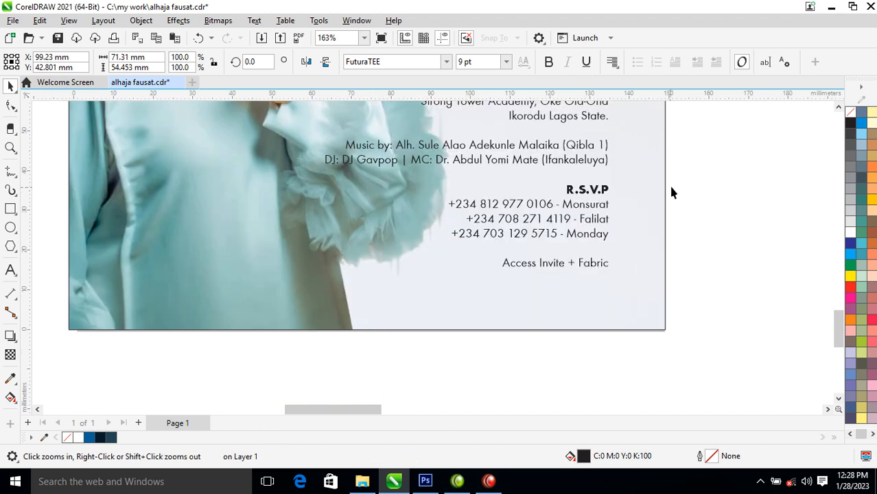
drag(413, 284, 412, 285)
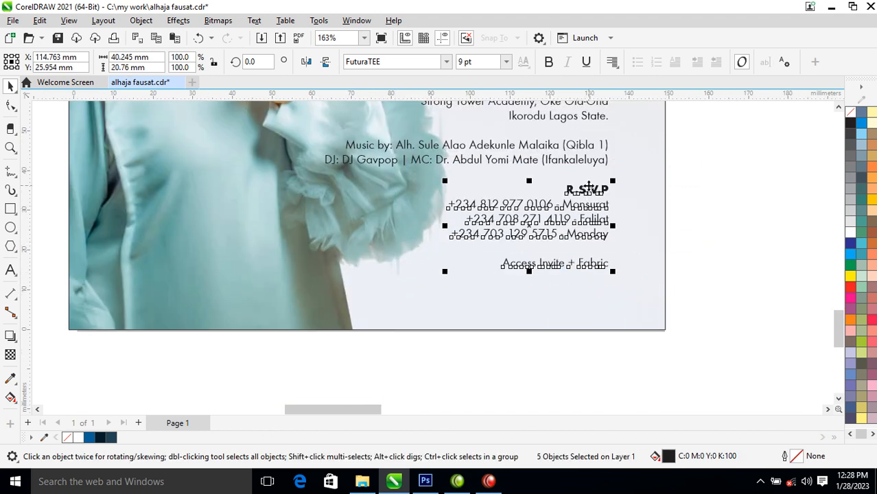
drag(580, 190, 582, 219)
scroll(587, 209, down, 2)
scroll(585, 205, down, 3)
Draw a rectangle about 43 × 6 mm just above the contact lines, overlapping the R.S.V.P heading.
key(F2)
drag(444, 233, 659, 70)
drag(312, 131, 556, 384)
click(543, 316)
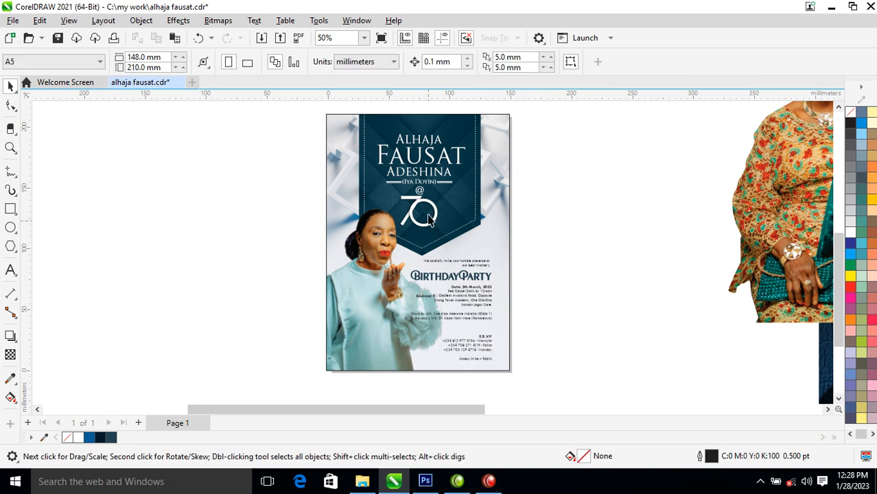
key(F2)
drag(260, 133, 569, 374)
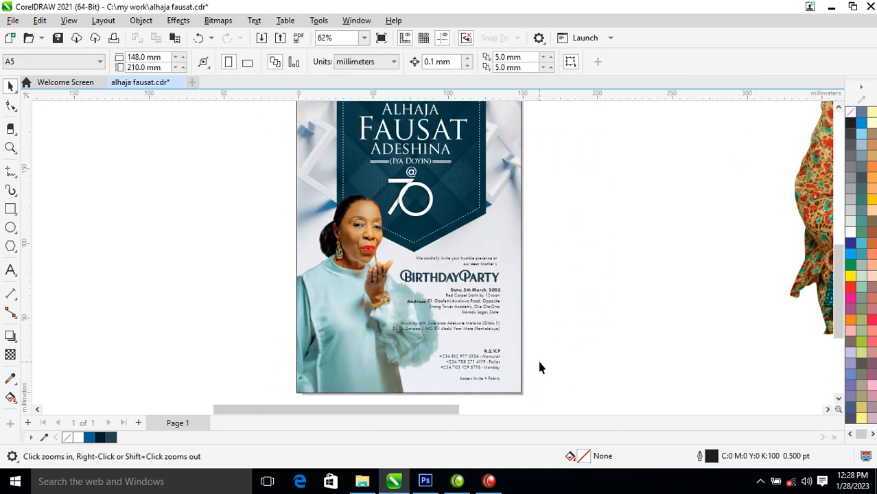
click(10, 208)
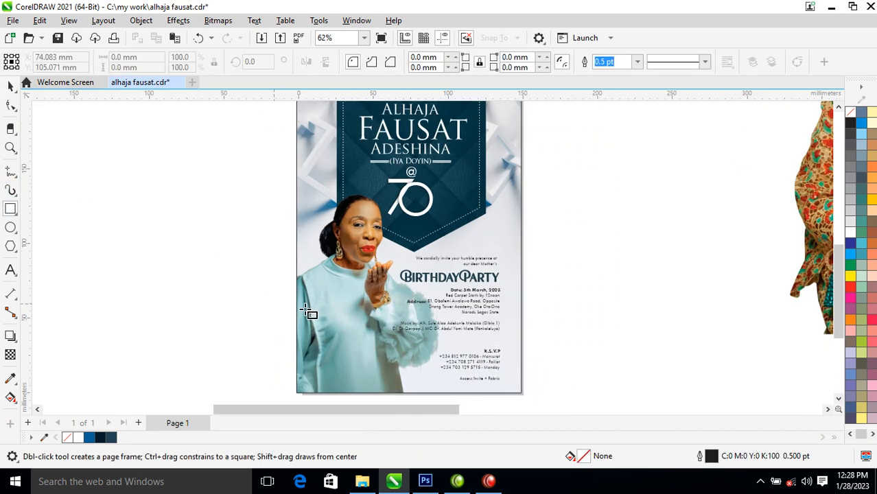
drag(437, 342, 504, 355)
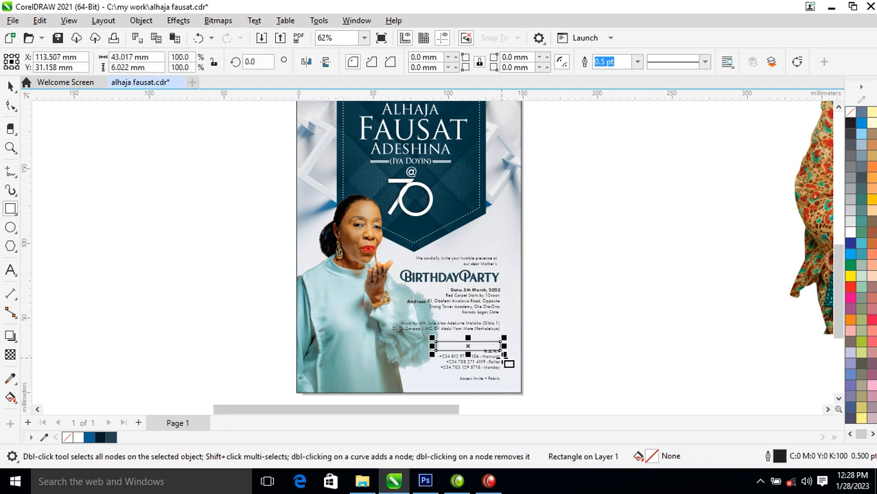
Remove the rectangle's outline and fill it with a dark golden brown, C25 M56 Y100 K9.
click(874, 158)
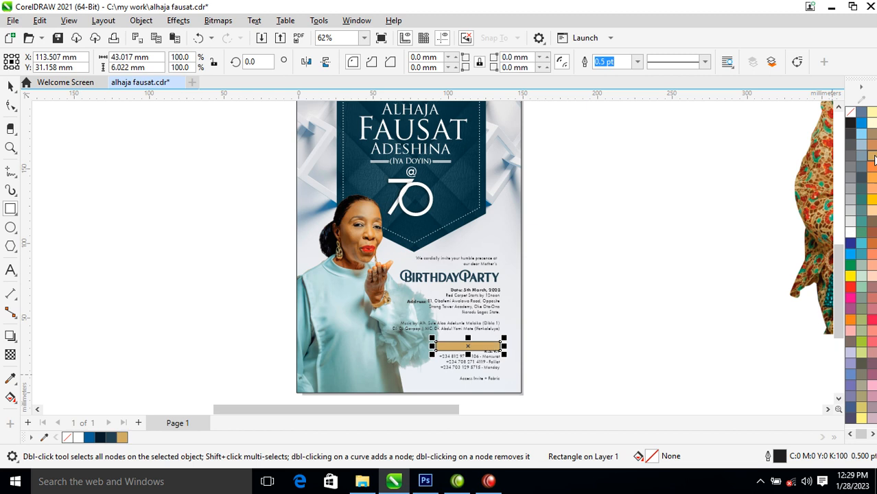
right_click(857, 116)
click(803, 120)
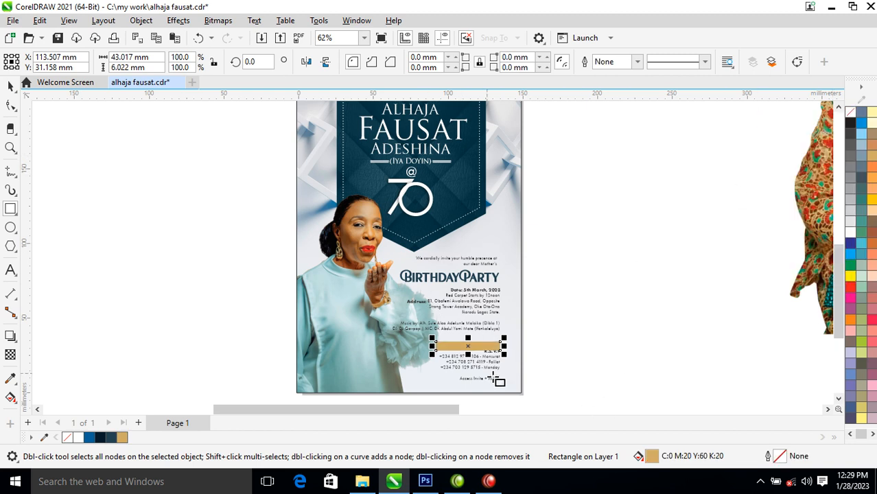
double_click(653, 456)
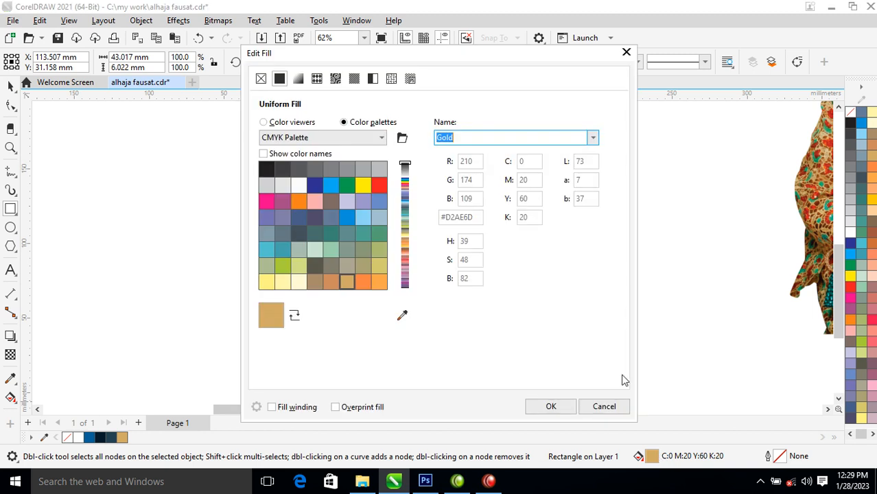
click(264, 123)
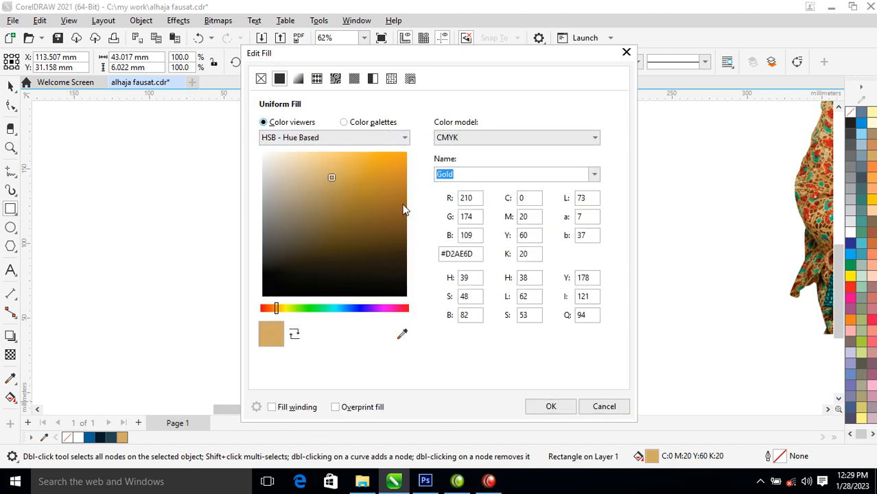
click(402, 200)
click(405, 193)
click(550, 406)
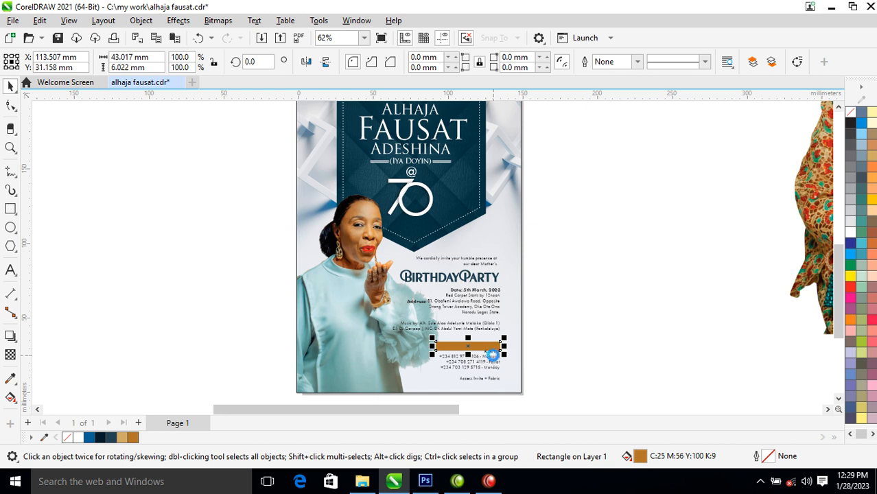
Place the R.S.V.P heading inside the right end of the brown bar and fill the text white.
key(F2)
drag(387, 276, 550, 395)
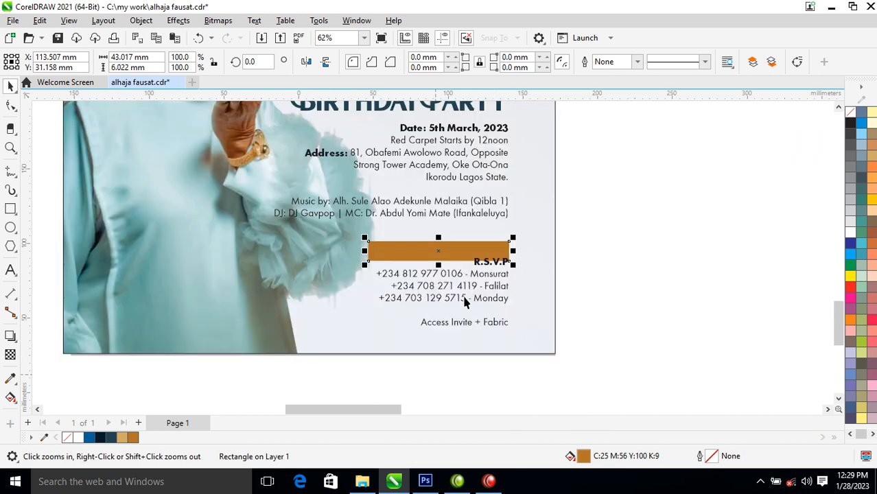
key(space)
click(504, 269)
drag(504, 269, 497, 256)
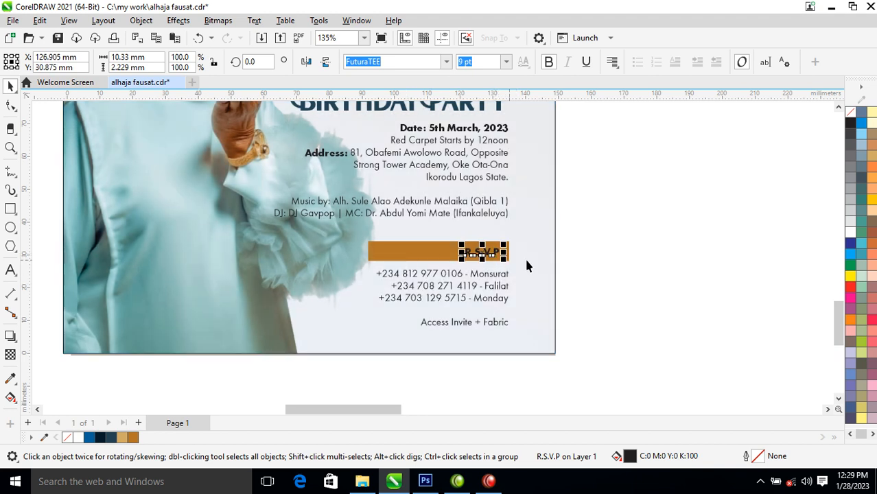
click(850, 234)
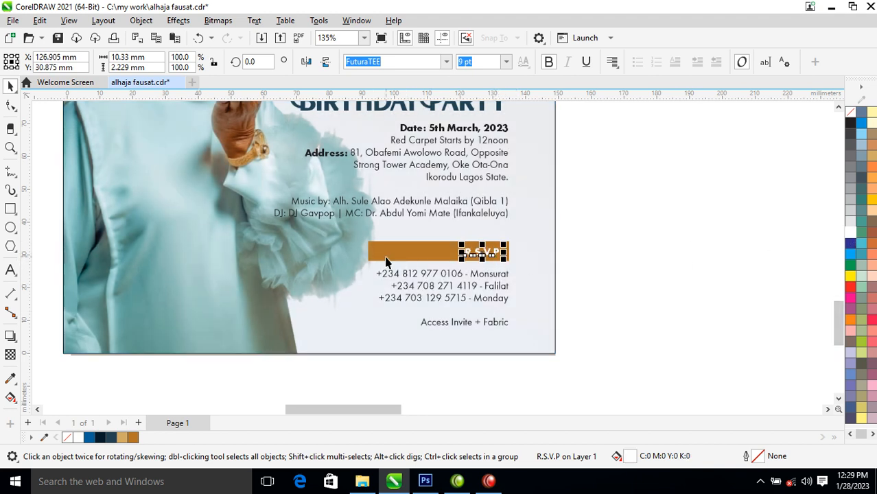
Round the brown bar's left corners to about 3 mm and shorten the bar from the left to about 22 mm.
click(404, 254)
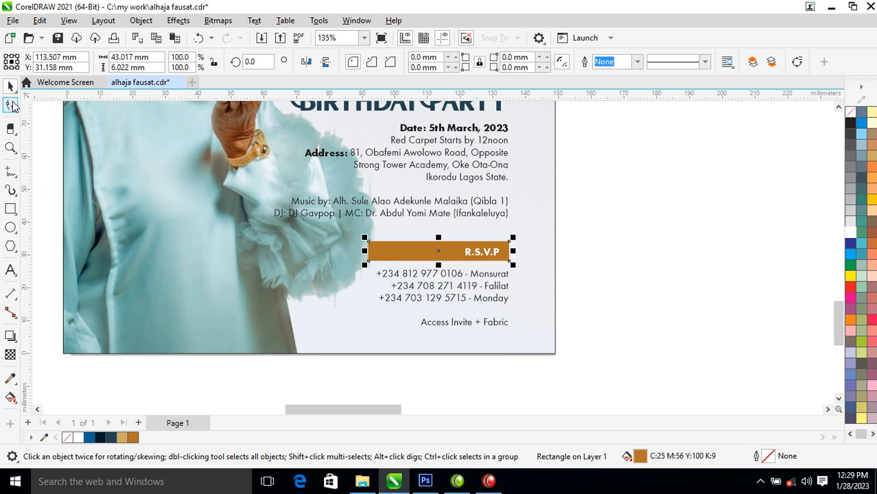
click(12, 107)
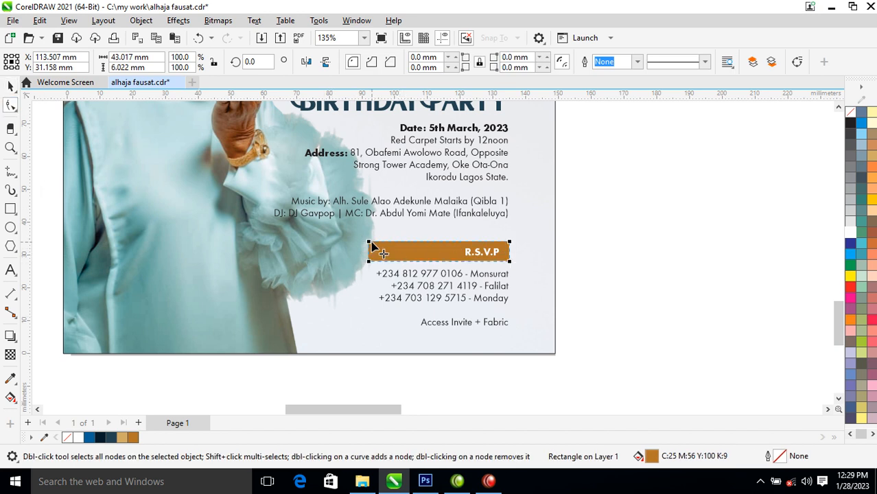
drag(371, 244, 405, 265)
key(space)
drag(366, 253, 437, 254)
scroll(551, 247, down, 1)
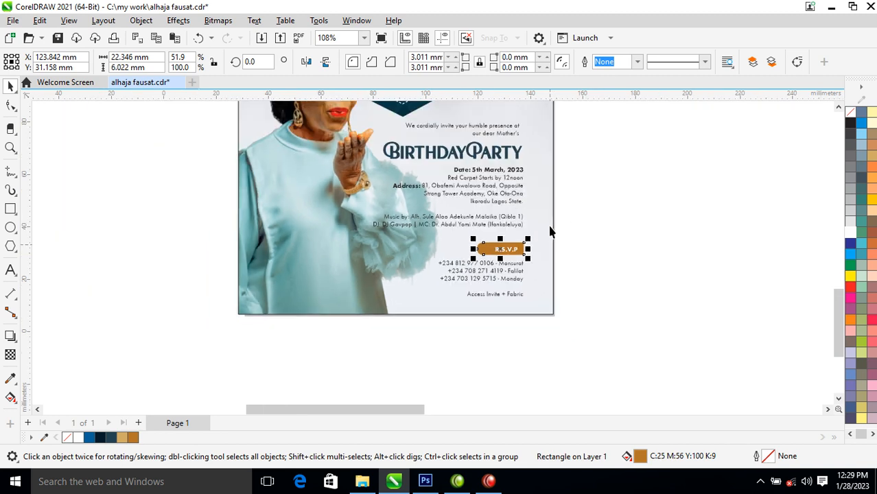
Fill both digits of the banner's 70 with the same golden brown as the R.S.V.P bar.
scroll(542, 234, down, 3)
key(F2)
drag(321, 288, 550, 116)
drag(510, 332, 470, 209)
click(553, 278)
drag(356, 163, 577, 279)
ctrl+click(379, 195)
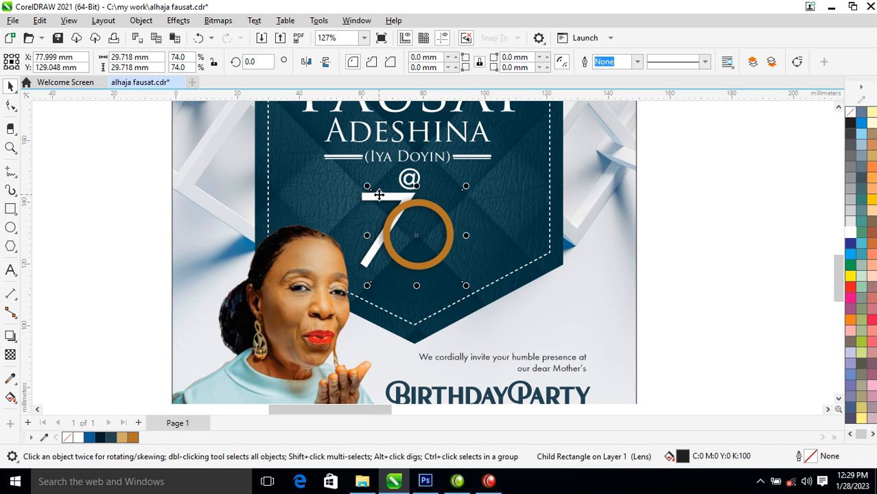
ctrl+click(362, 195)
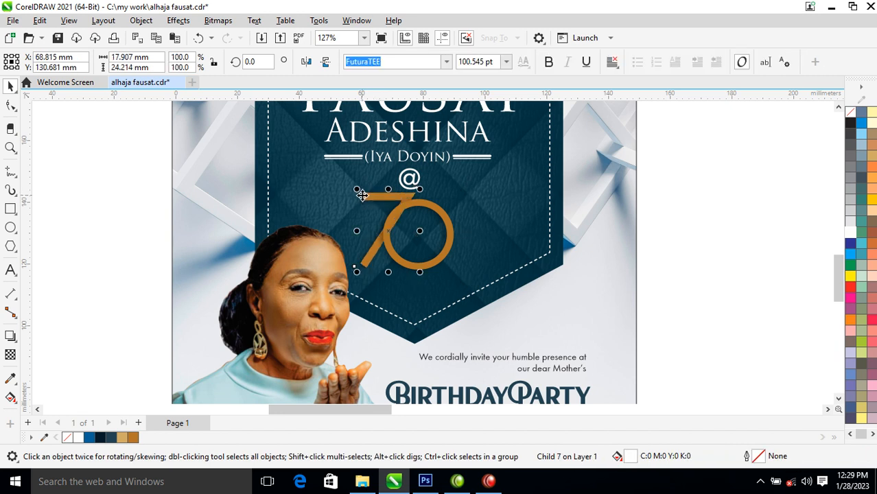
key(ctrl+r)
Enlarge "Access Invite + Fabric" to about 19 pt, fill it with the golden brown and make it bold.
scroll(435, 239, down, 5)
key(F2)
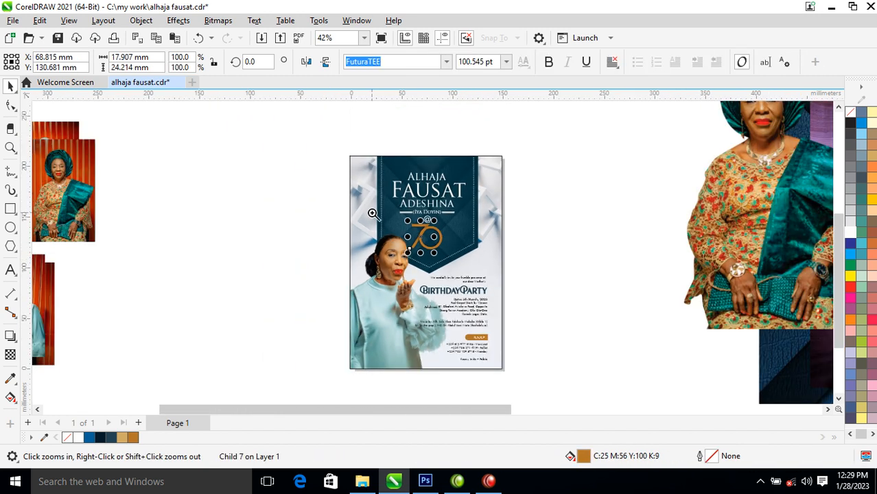
drag(335, 163, 525, 384)
drag(347, 341, 550, 388)
click(549, 309)
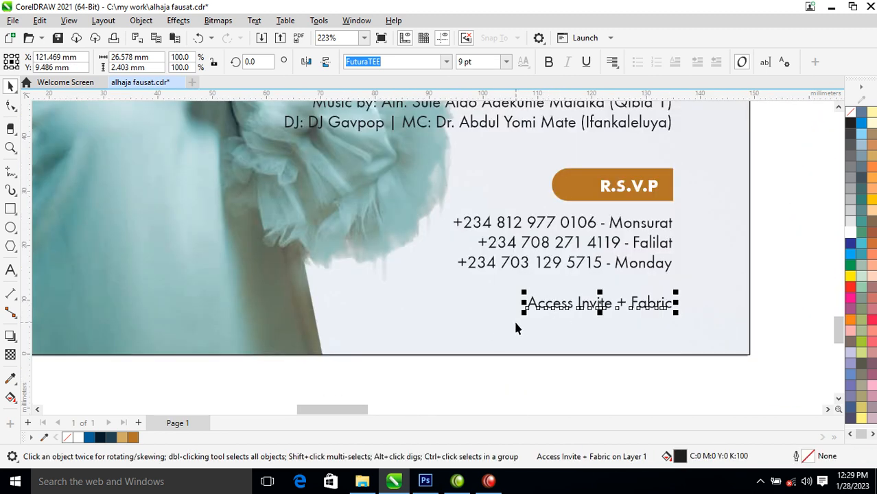
drag(523, 313, 364, 353)
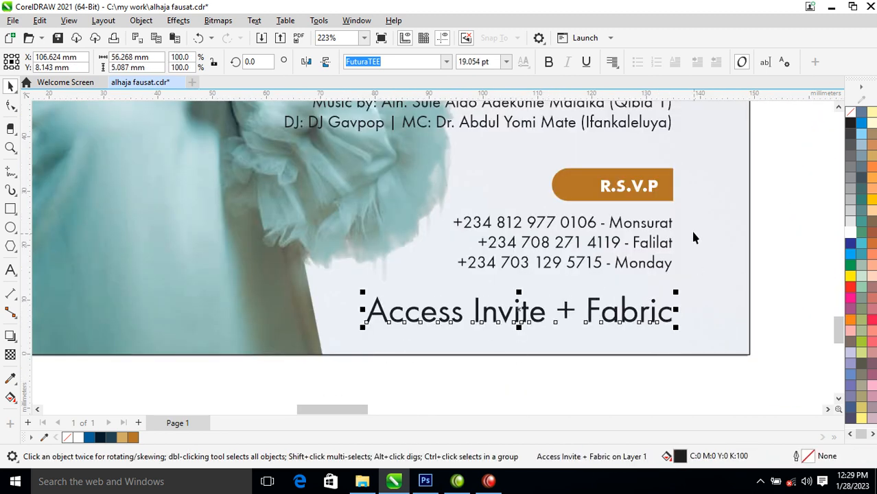
click(134, 438)
click(548, 62)
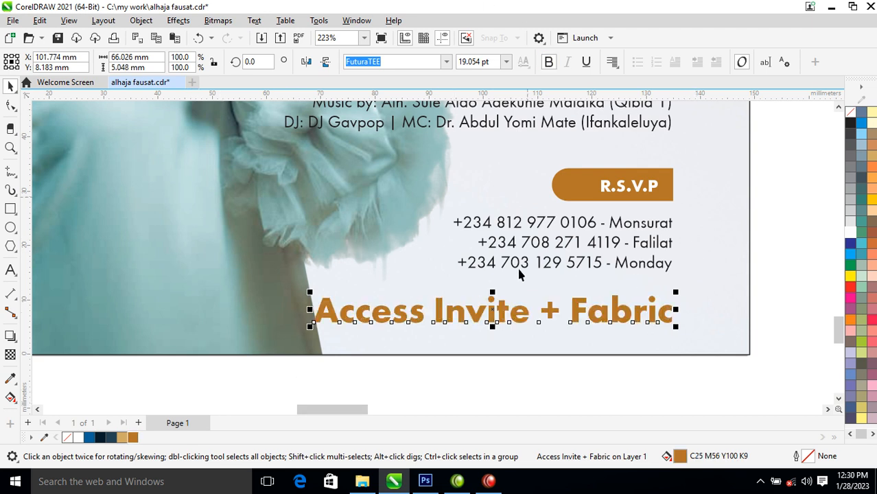
Remove the spaces around the plus sign so the line reads "Access Invite+Fabric".
double_click(540, 312)
key(BackSpace)
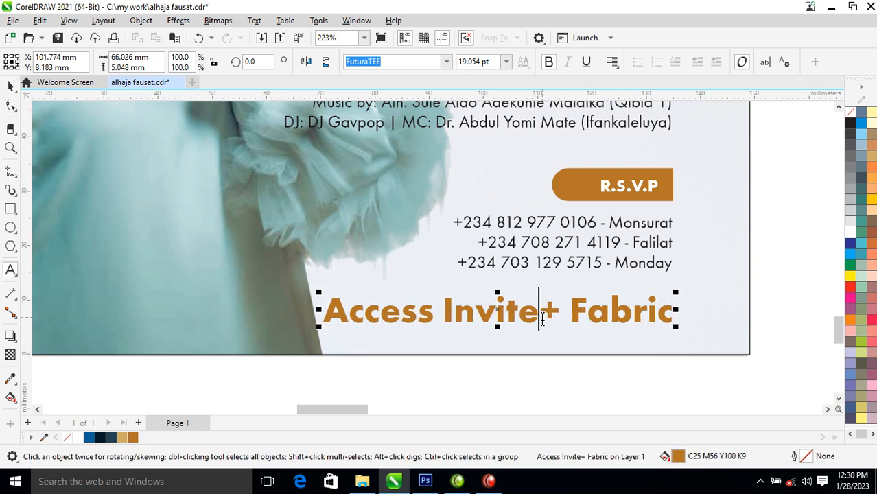
click(577, 310)
key(BackSpace)
key(ctrl+space)
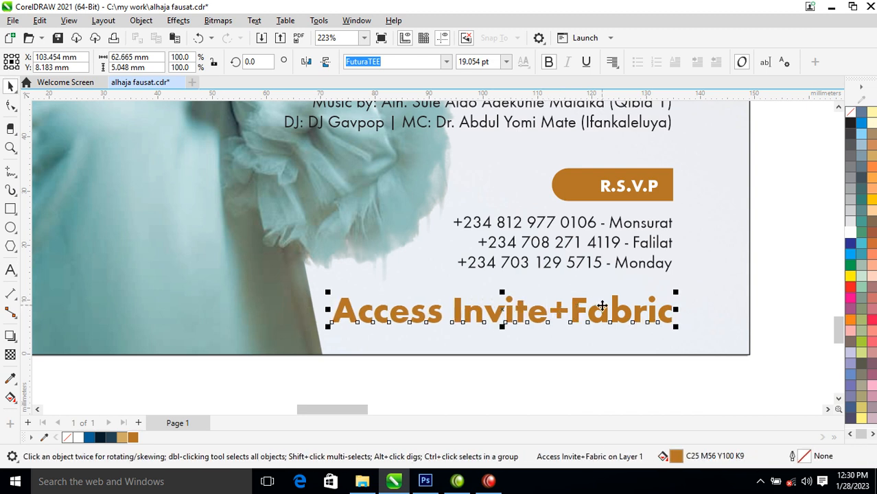
Duplicate the complete invitation design and place the copy beside the page on its left.
scroll(590, 308, down, 4)
scroll(602, 300, down, 3)
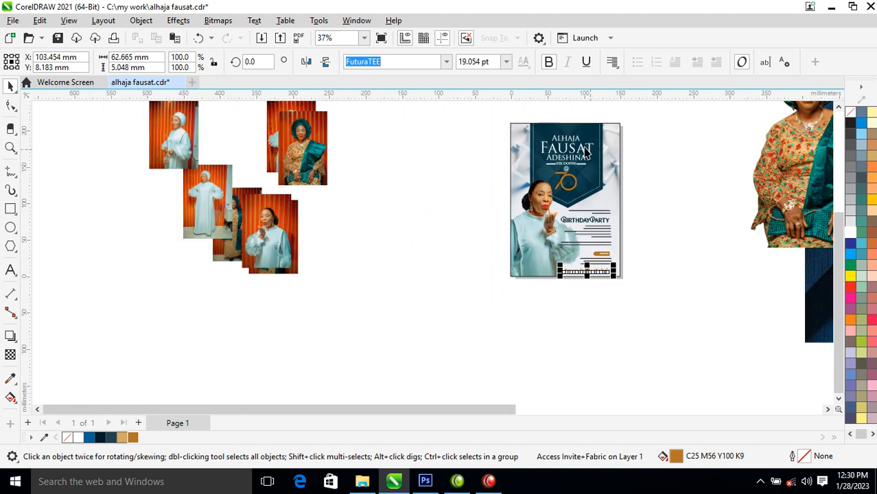
key(z)
drag(499, 122, 695, 303)
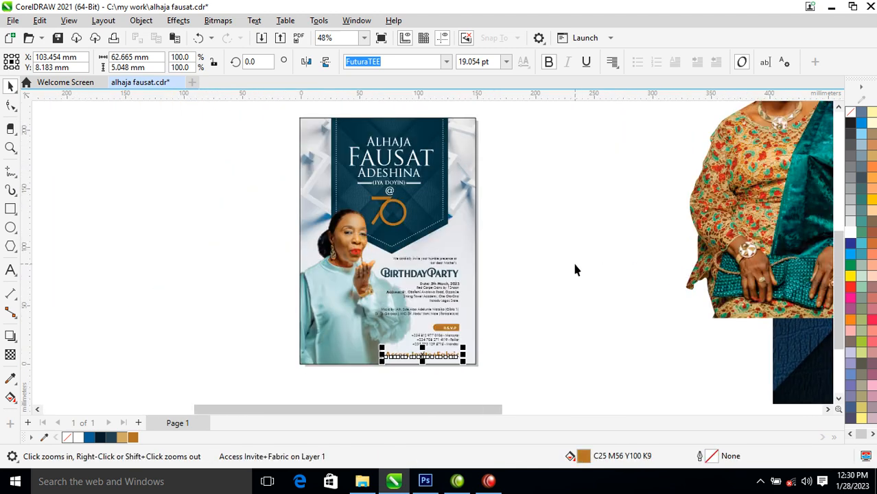
key(space)
drag(293, 121, 513, 374)
drag(430, 227, 194, 223)
right_click(194, 223)
click(549, 192)
Move the beige faceted texture image from the group of background images to just below the two invitations.
scroll(540, 199, down, 5)
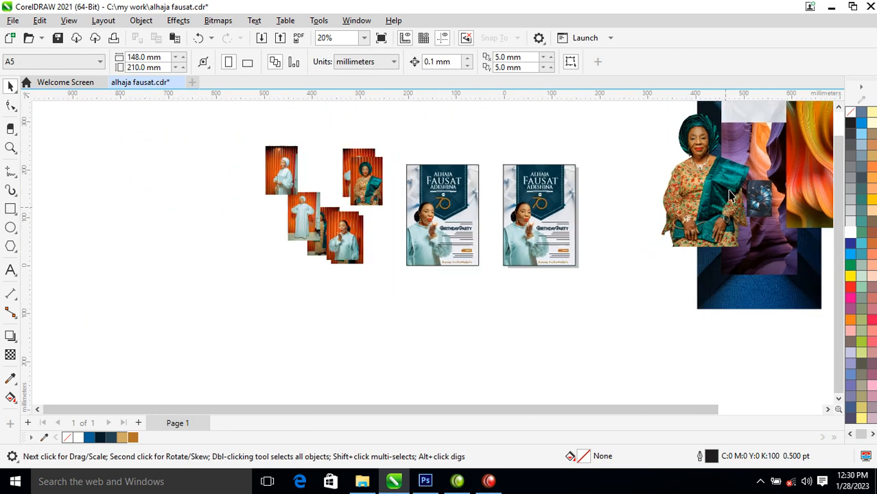
scroll(809, 171, down, 2)
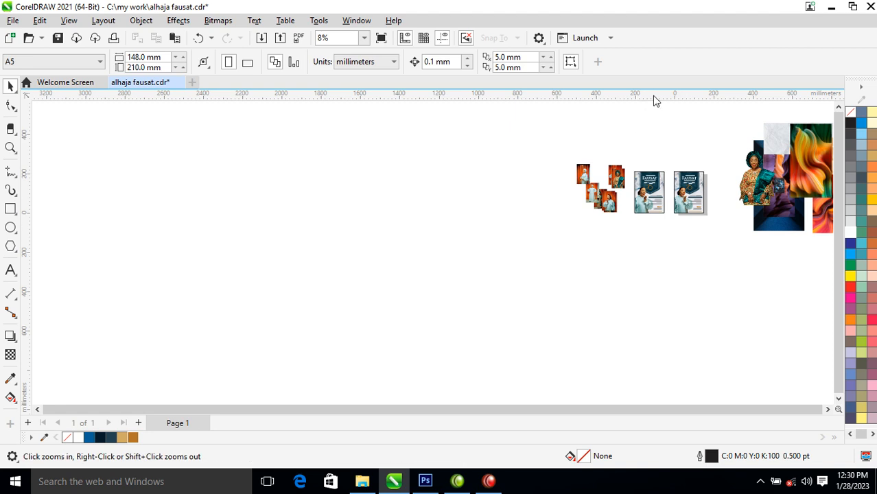
drag(637, 112, 714, 232)
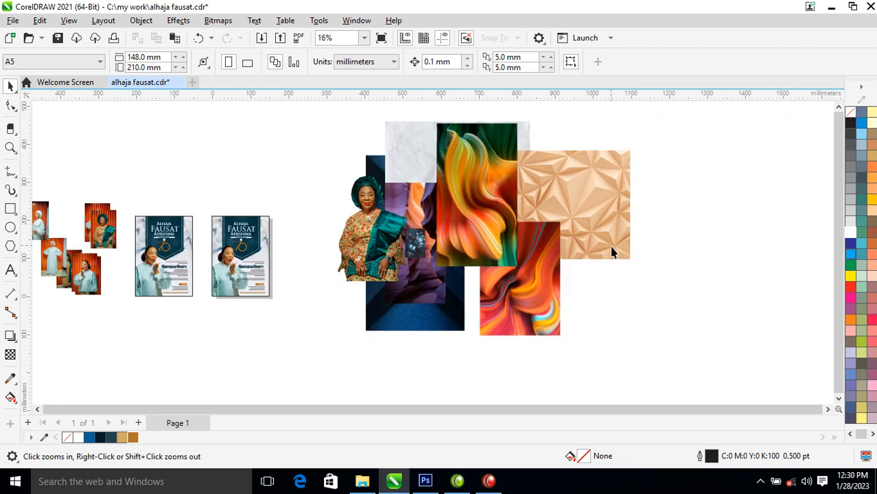
drag(613, 200, 331, 322)
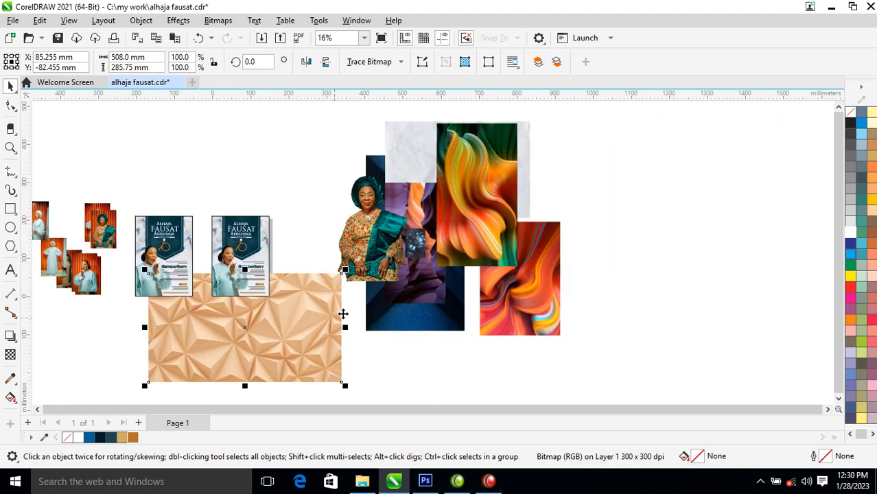
drag(188, 234, 405, 395)
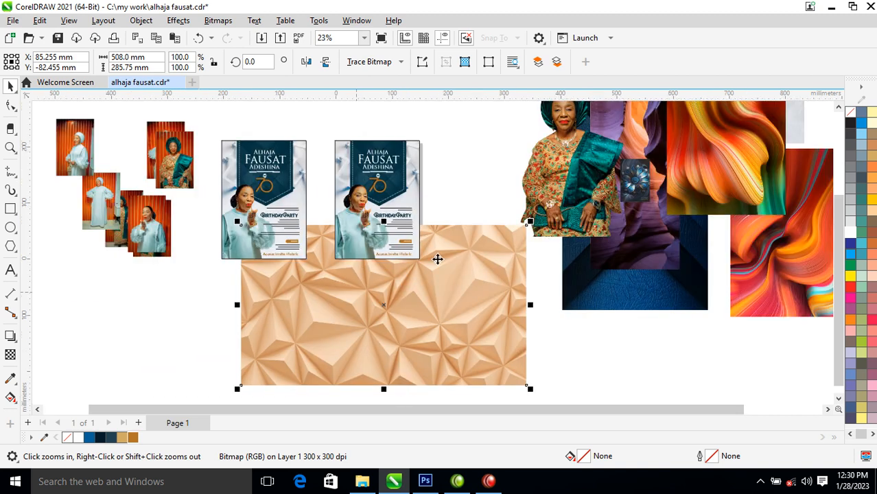
drag(507, 249, 502, 233)
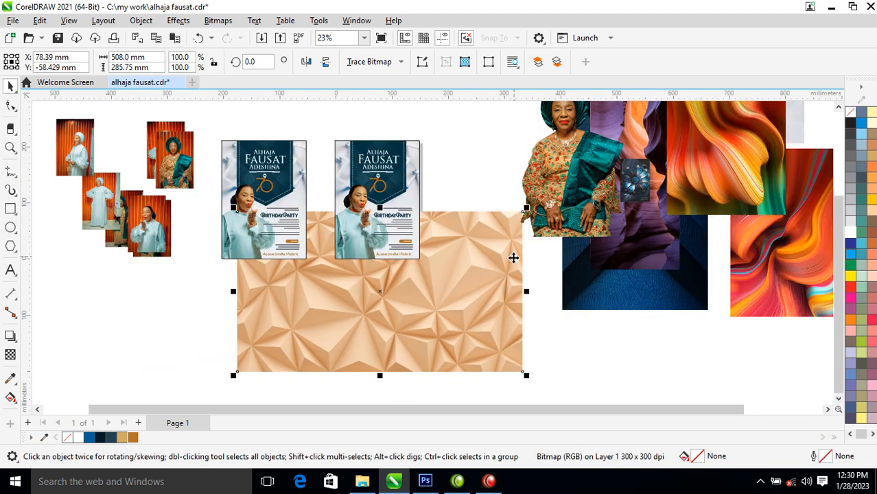
Convert the beige faceted texture to a 300 dpi Grayscale (8-bit) bitmap with a transparent background.
click(218, 20)
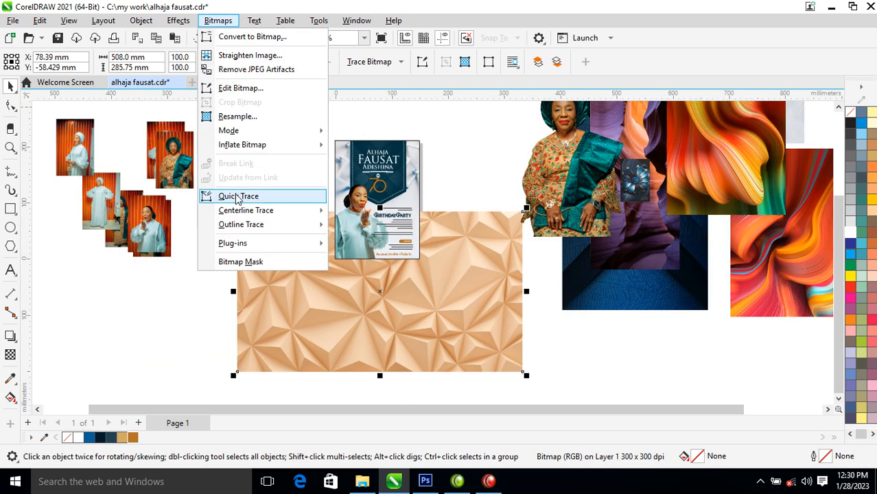
click(245, 37)
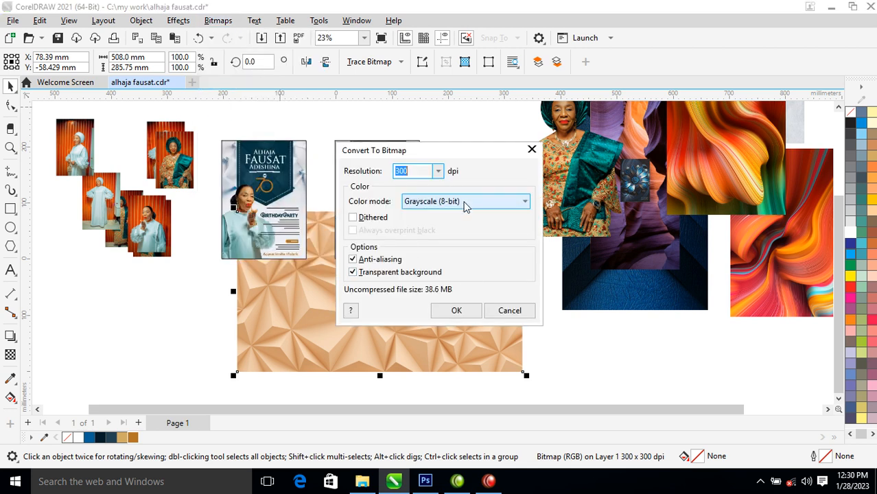
click(456, 310)
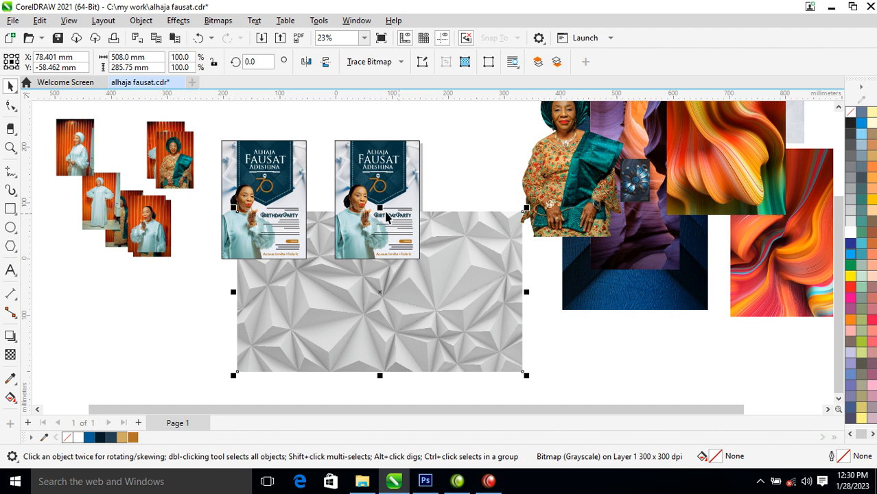
Extract the contents of the PowerClip frame on the page and delete the extracted background, banner and portrait.
click(410, 162)
right_click(410, 162)
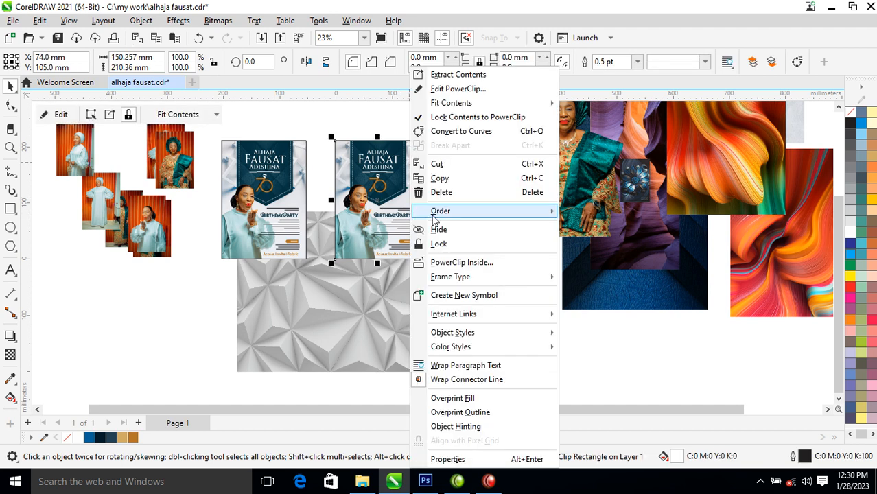
click(458, 76)
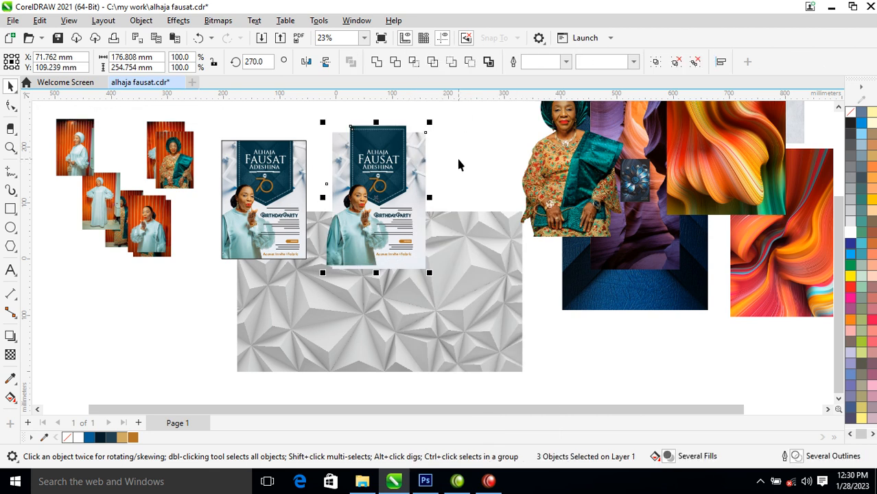
key(Delete)
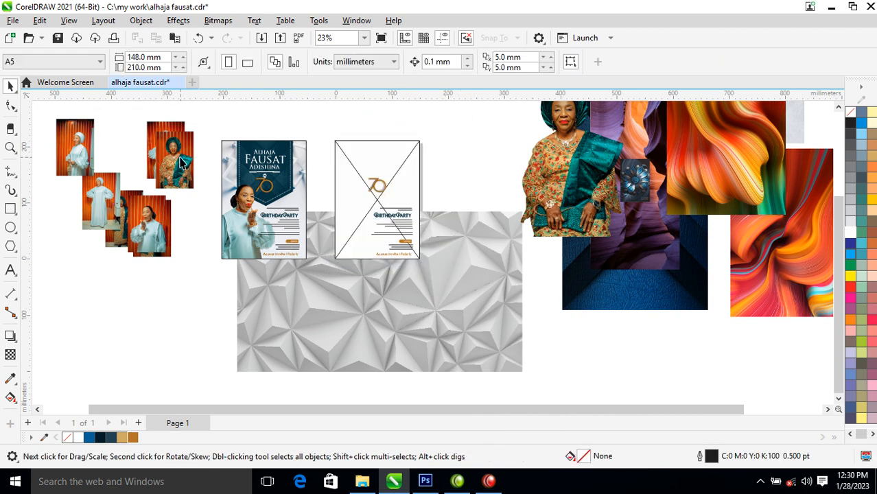
Move the green-headtie portrait cutout nearer the page and give the grayscale texture a uniform transparency of 50.
drag(594, 184, 548, 315)
click(366, 327)
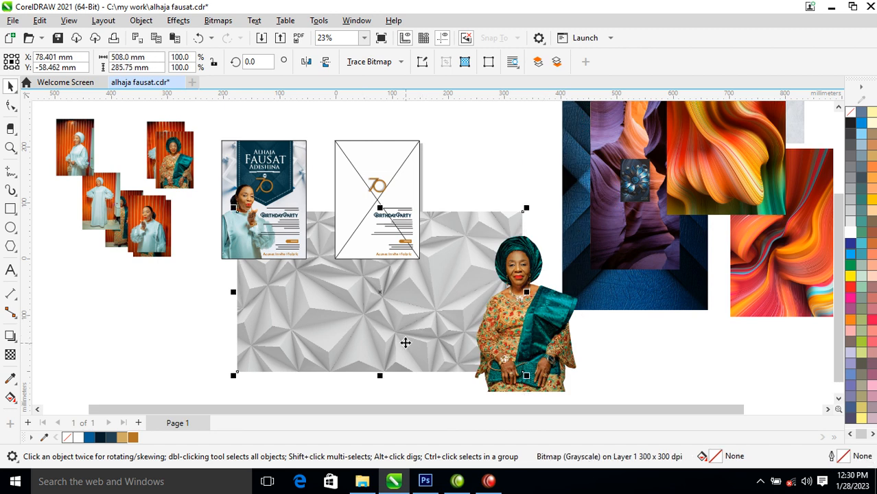
click(10, 354)
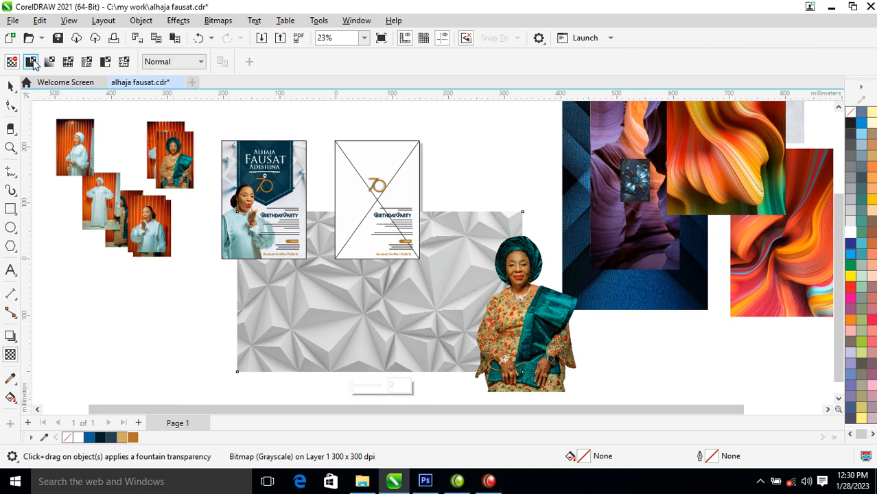
click(30, 62)
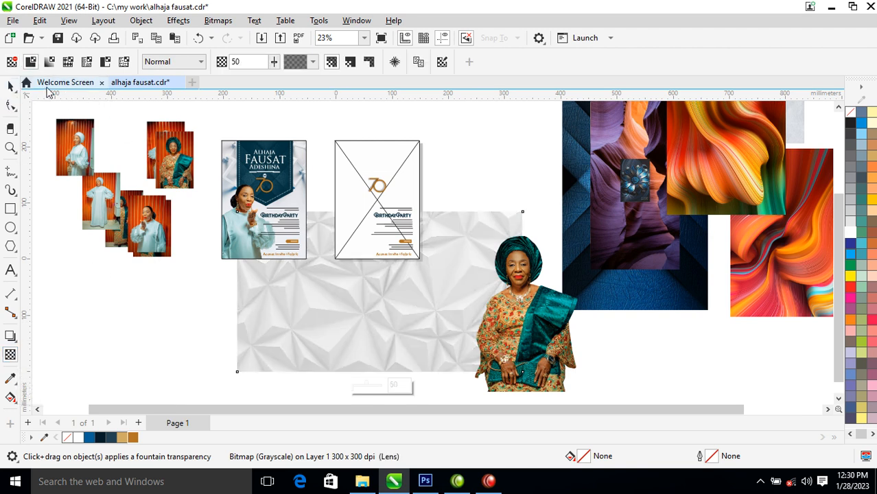
click(11, 86)
Place the semi-transparent grayscale texture inside the page's empty PowerClip frame as the new background.
drag(387, 326, 419, 241)
click(435, 191)
alt+click(413, 171)
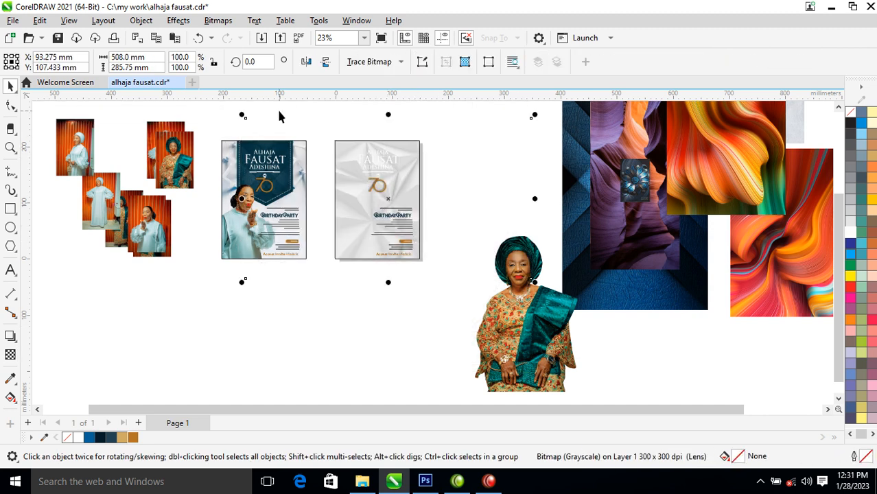
click(326, 110)
Place the green-headtie portrait in the page's frame, scale it to 56% and position it in the lower-left corner.
drag(554, 319, 387, 256)
click(466, 190)
alt+click(407, 156)
drag(418, 150, 417, 198)
drag(368, 237, 360, 240)
drag(378, 198, 384, 187)
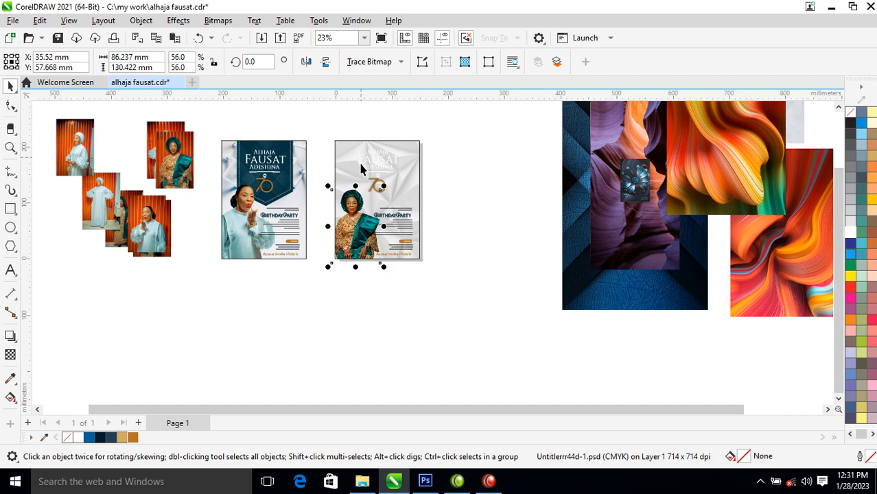
Spread out the colourful swirl images so the red-orange one lies next to the page, clear of the green-orange one.
drag(315, 96, 481, 128)
drag(709, 174, 736, 289)
drag(766, 200, 551, 269)
drag(775, 214, 432, 179)
key(z)
drag(290, 129, 613, 317)
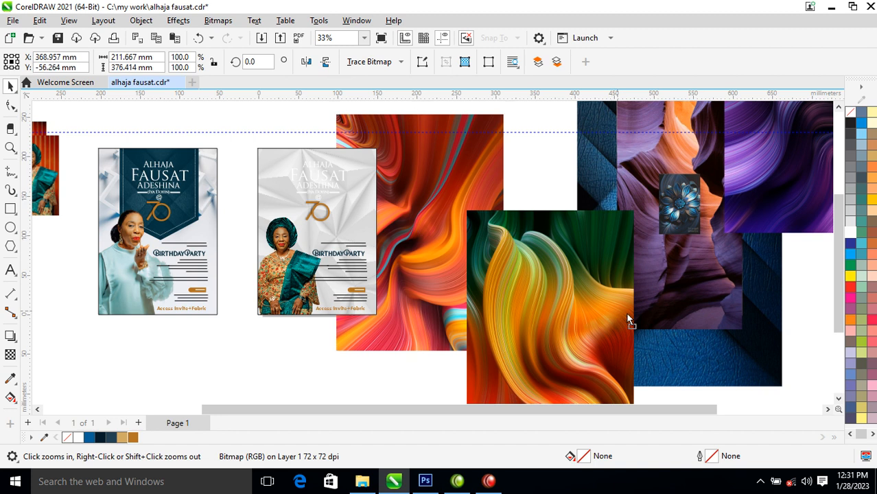
key(space)
drag(527, 280, 749, 219)
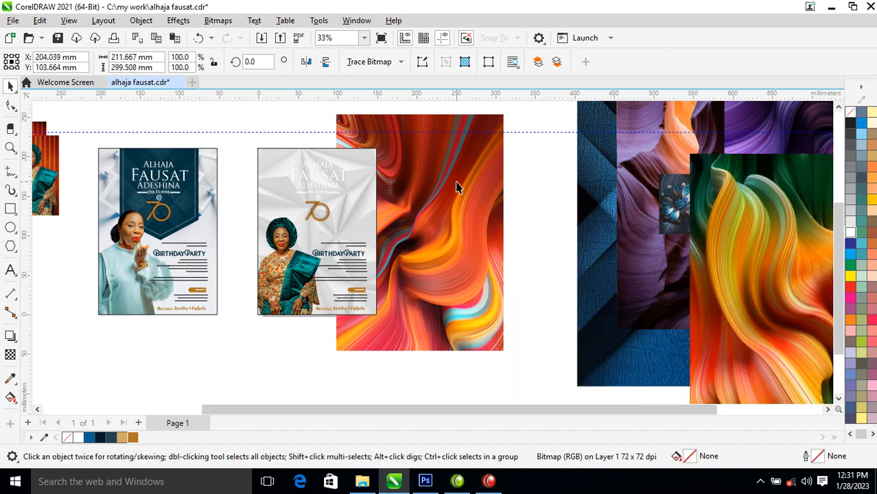
Move the red-orange swirl image clear of the page and rotate it to 270 degrees.
drag(466, 149, 564, 155)
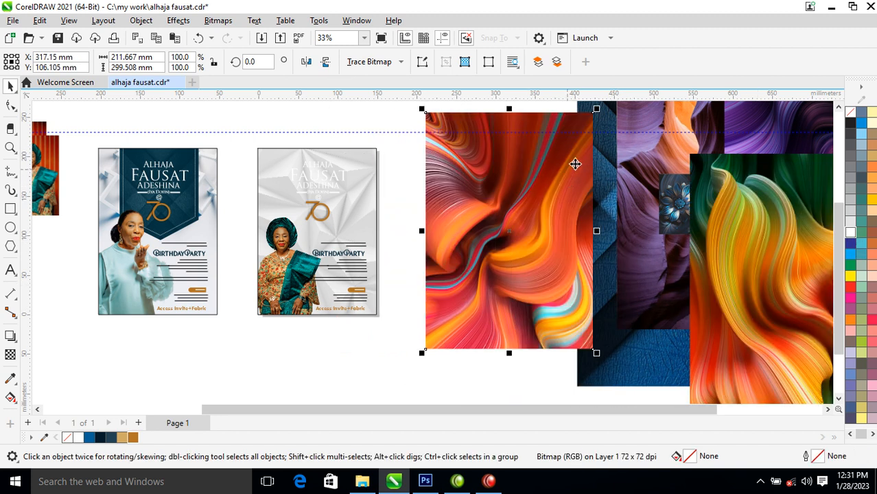
click(568, 186)
drag(596, 110, 618, 307)
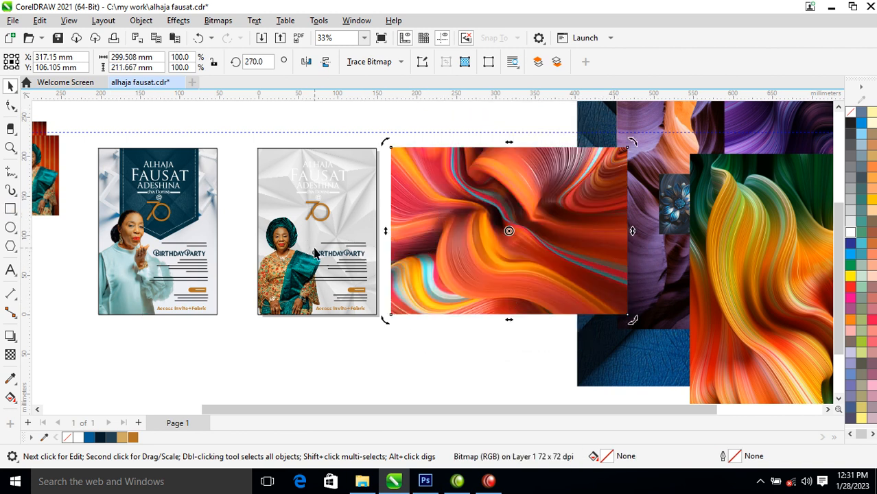
Draw a polygon about 226 mm wide, move it over the page and set it to 6 sides.
key(z)
drag(237, 133, 636, 321)
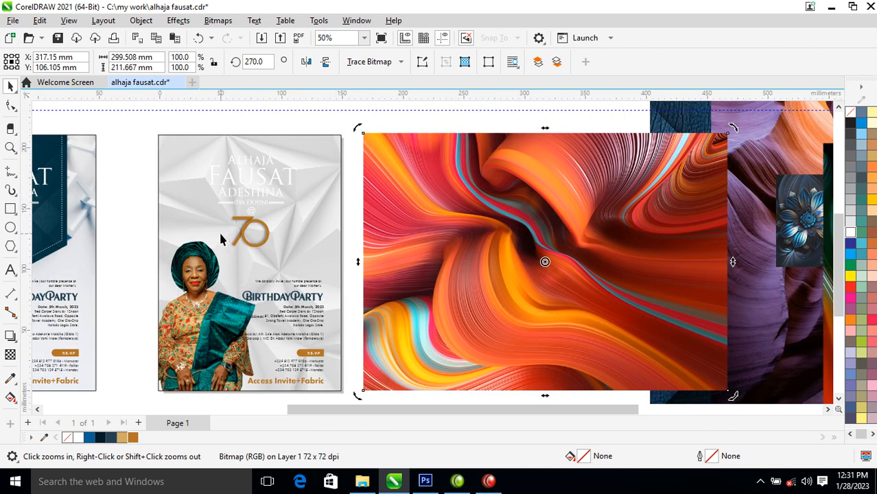
click(10, 249)
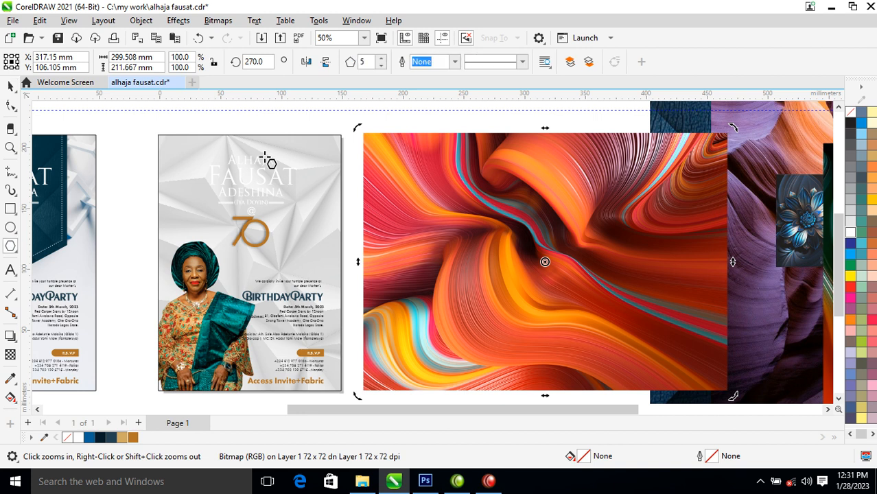
drag(182, 144, 280, 253)
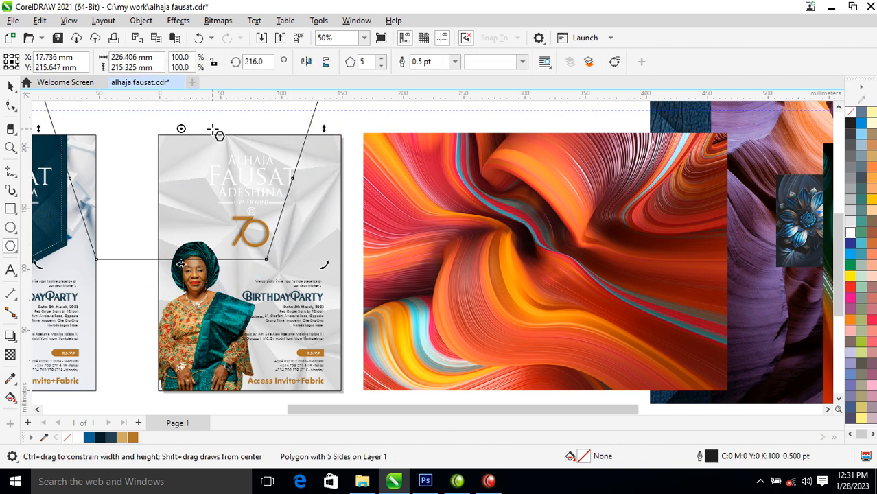
key(space)
drag(214, 125, 296, 220)
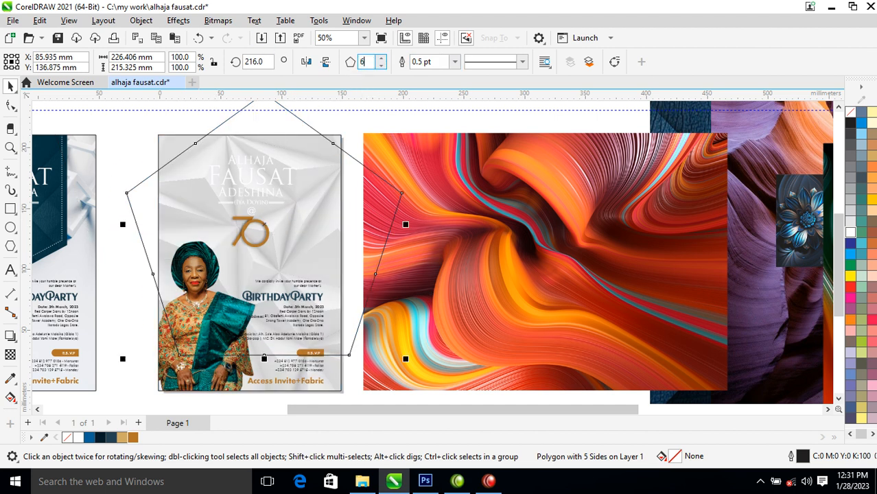
text(6)
key(Return)
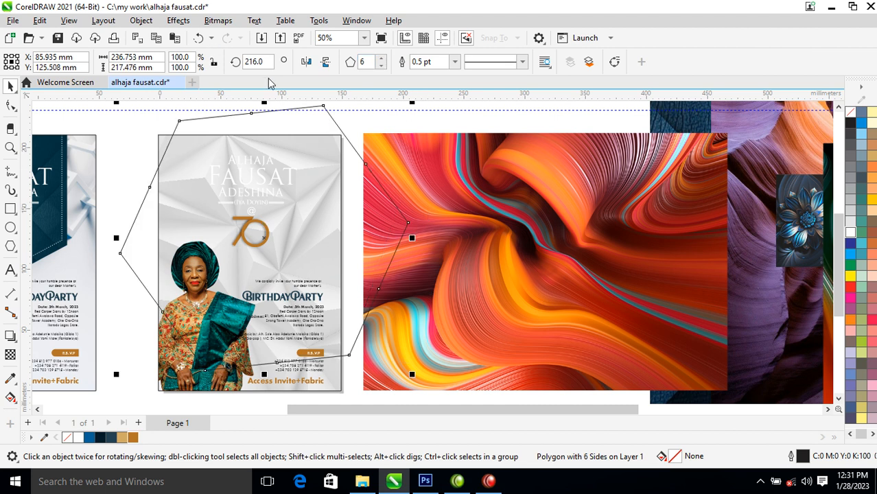
Rotate the hexagon to 180 degrees, scaled to about 121 by 140 mm around the title and the 70.
text(180)
key(Return)
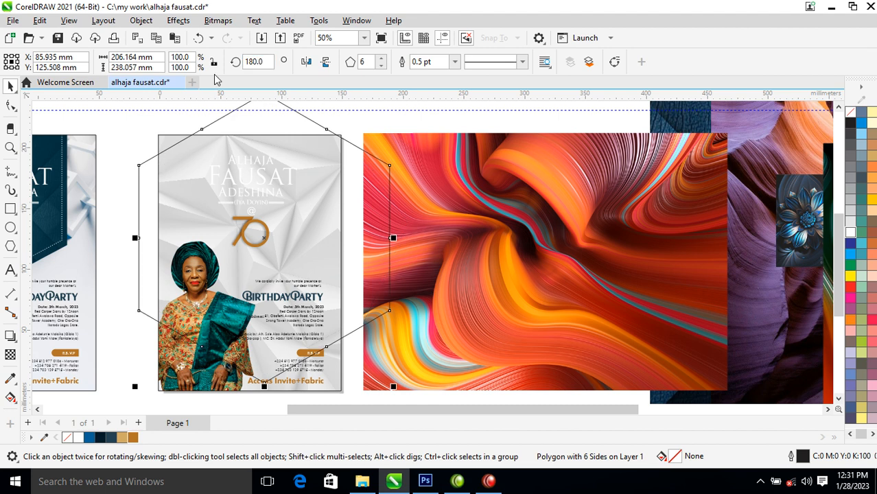
drag(394, 388, 355, 333)
drag(325, 238, 319, 223)
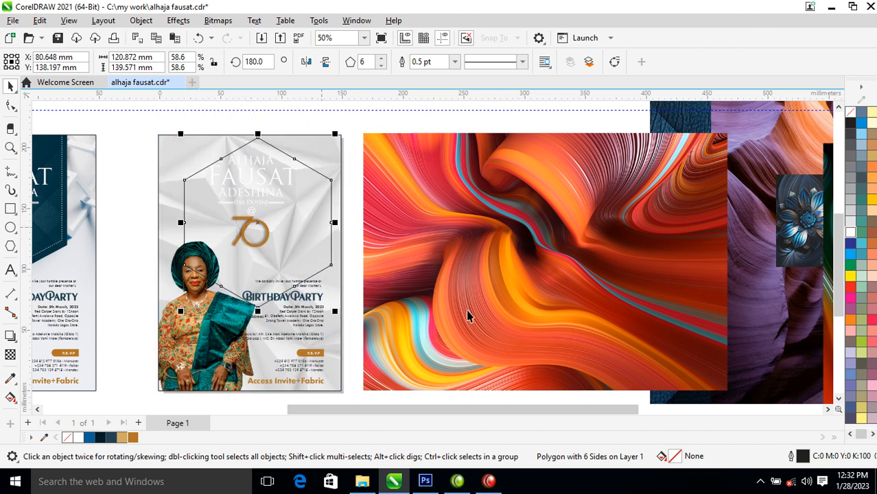
Draw a rectangle about 281 by 200 mm over the red-orange swirl image and fill it with black.
click(650, 265)
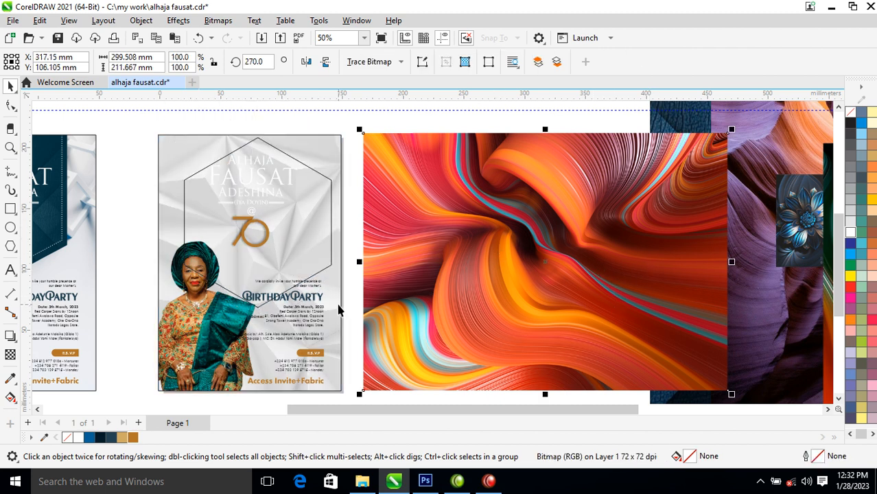
click(10, 208)
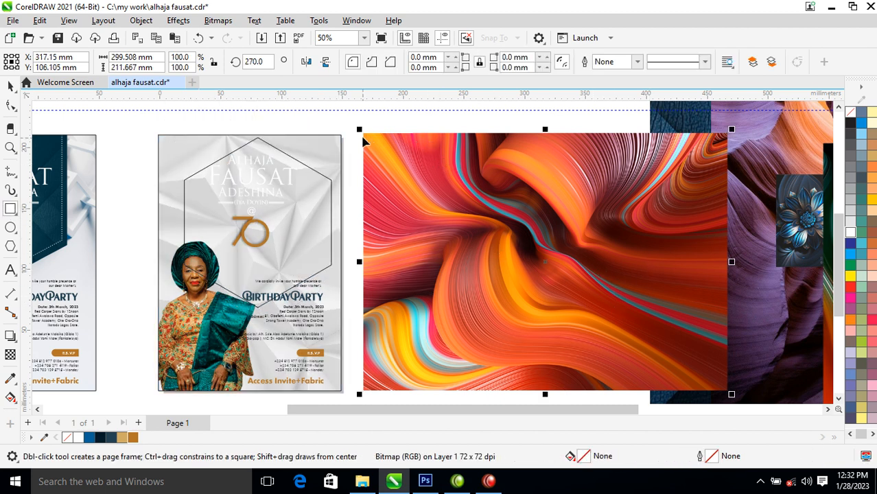
drag(366, 124, 711, 370)
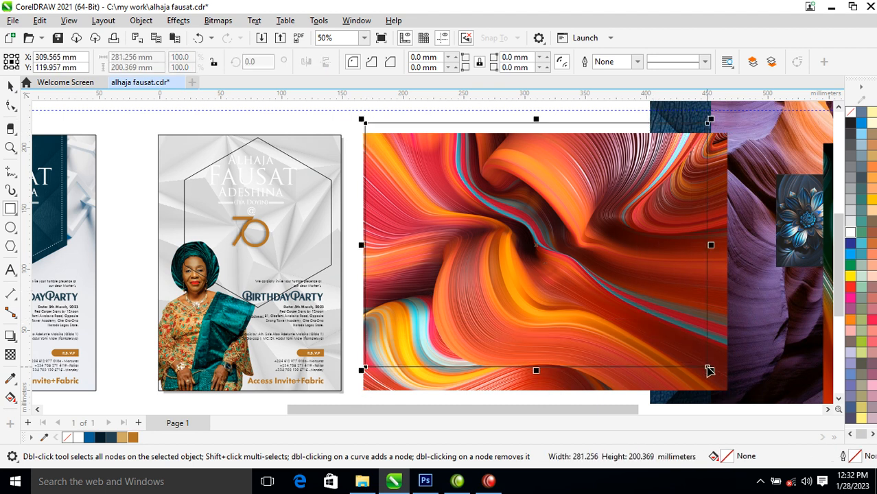
click(851, 122)
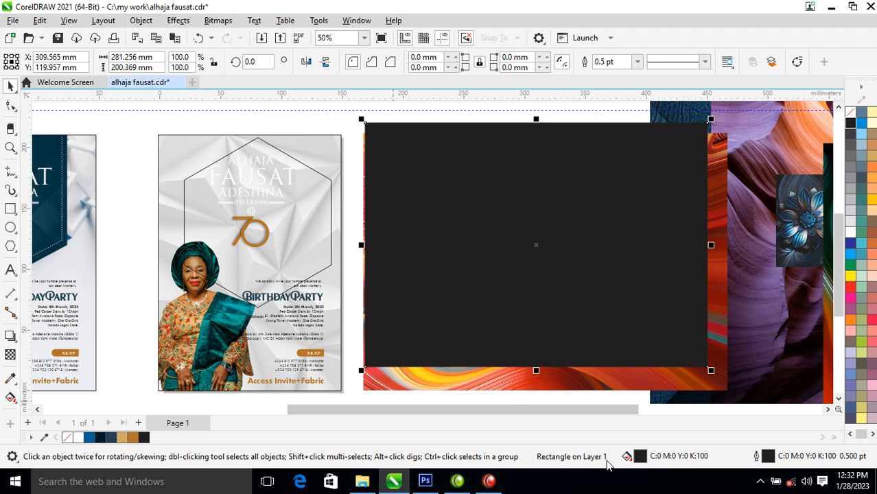
Change the black rectangle's uniform fill to a rich black of C75 M68 Y65 K90.
double_click(642, 457)
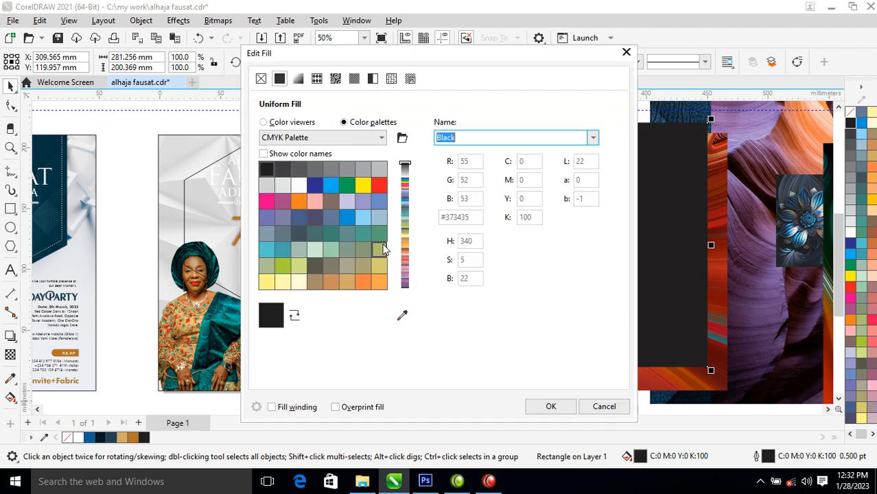
click(264, 123)
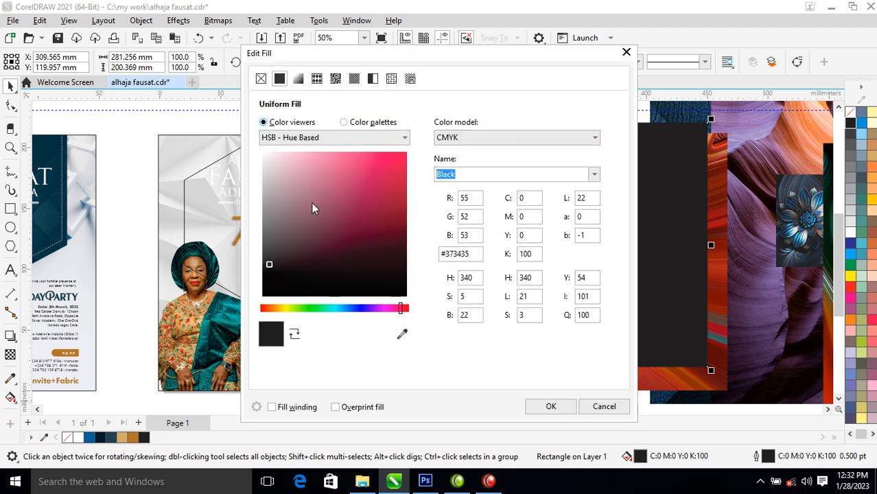
drag(271, 267, 270, 273)
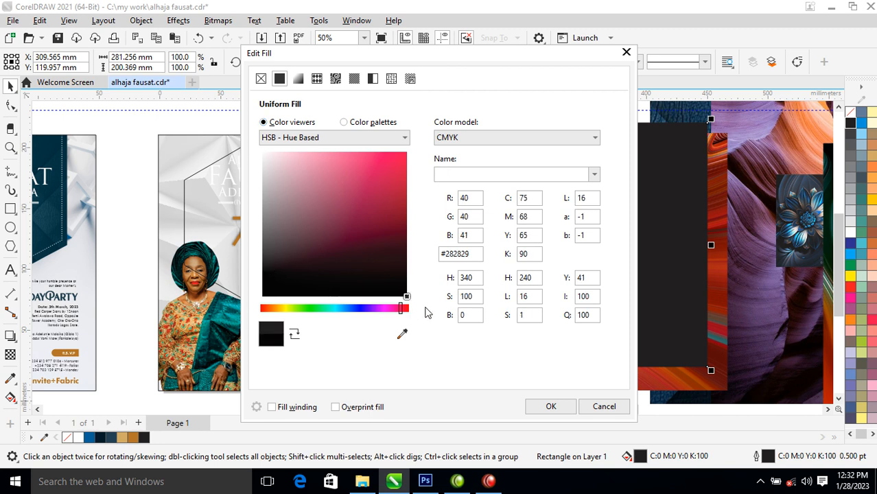
click(551, 407)
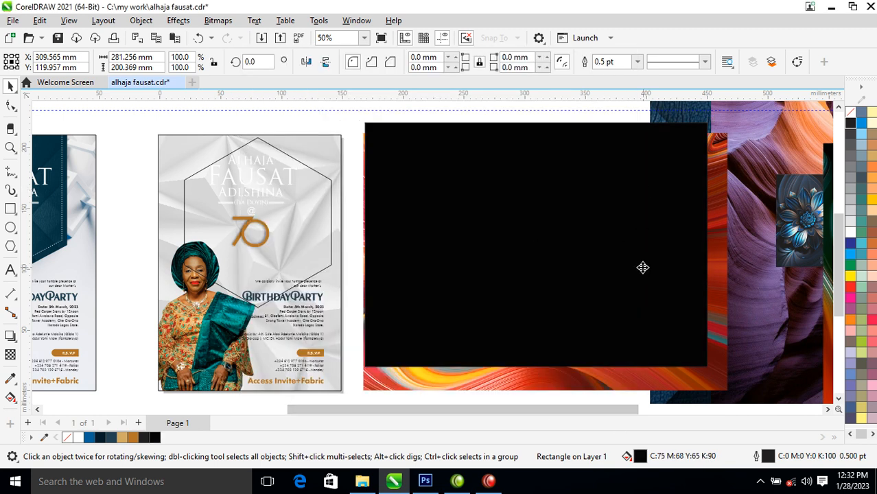
Apply a uniform transparency of 18 to the black rectangle over the swirl image.
click(12, 355)
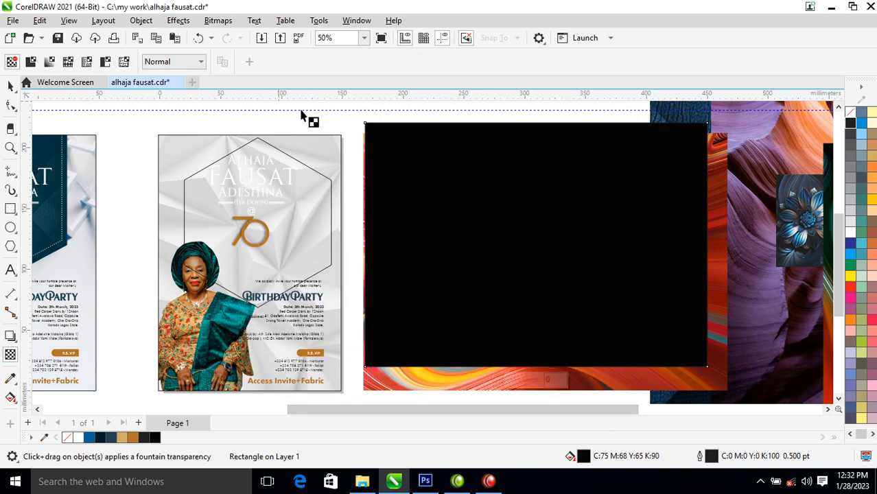
click(30, 62)
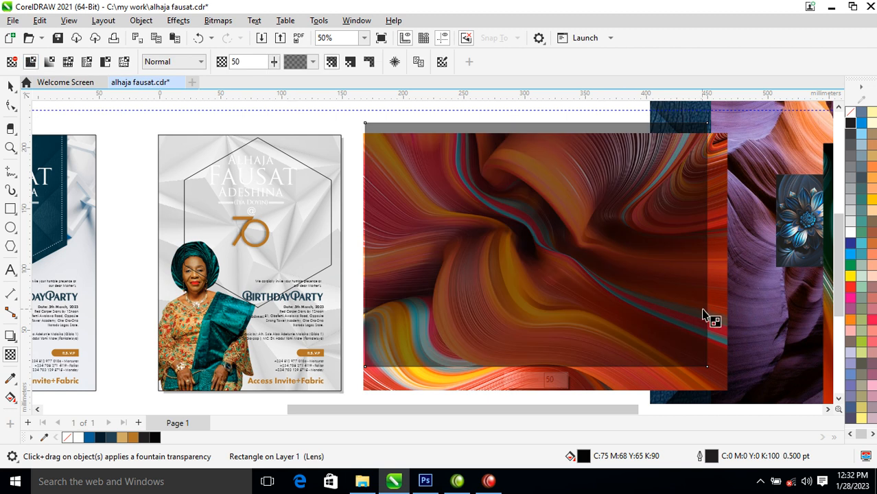
click(274, 62)
drag(273, 78, 251, 94)
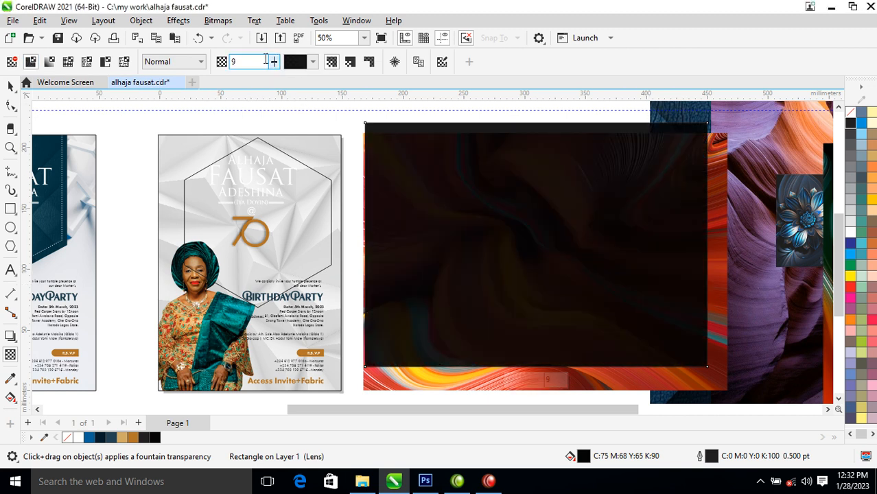
drag(274, 64, 279, 67)
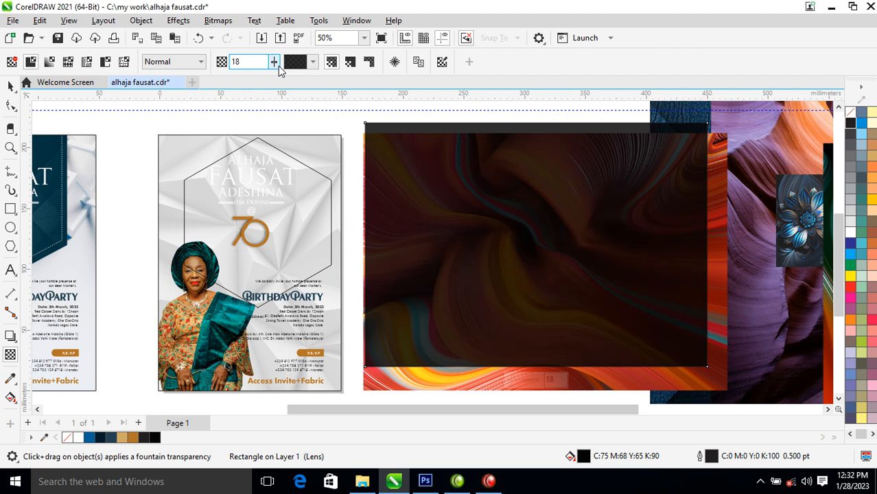
Centre the transparent rectangle on the swirl image and move the pair closer to the page.
click(10, 85)
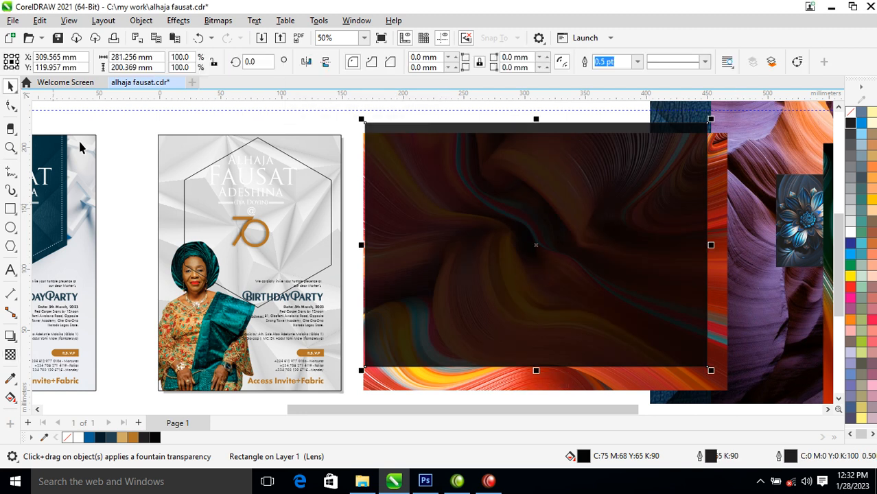
shift+click(726, 199)
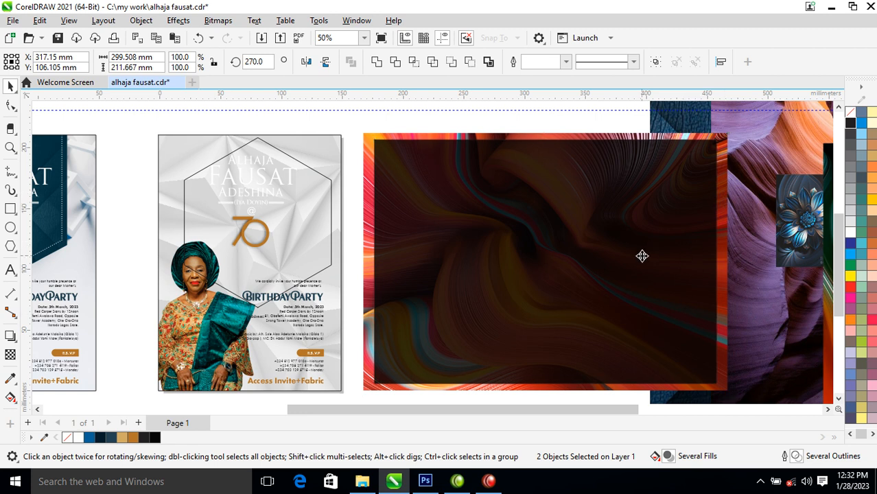
drag(643, 254, 596, 257)
Convert the rectangle and swirl image into a single 300 dpi RGB bitmap with a transparent background.
click(232, 19)
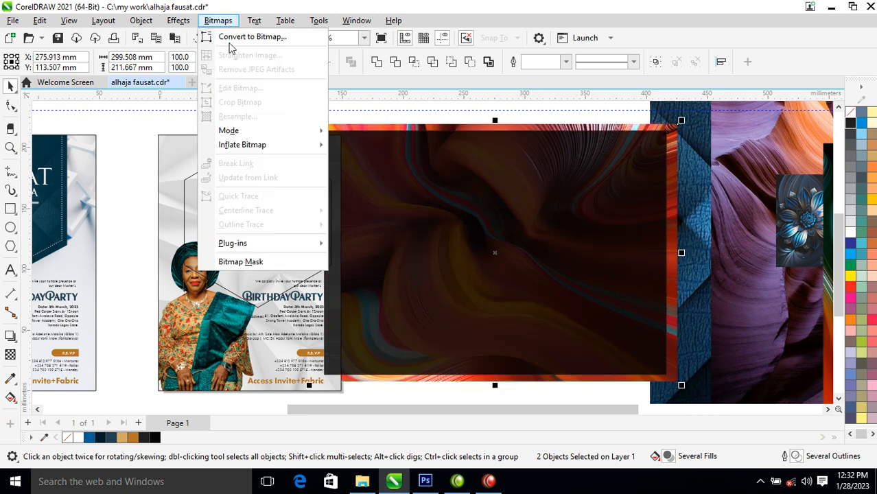
click(246, 37)
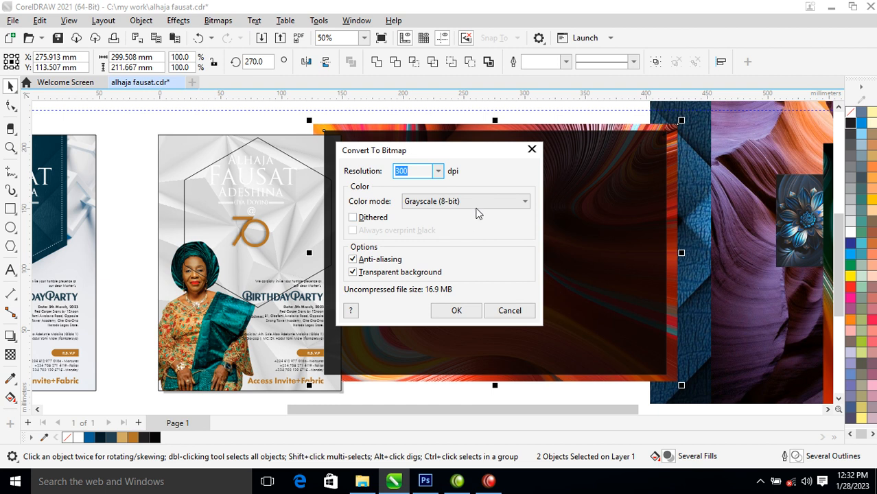
click(481, 201)
click(439, 252)
click(456, 311)
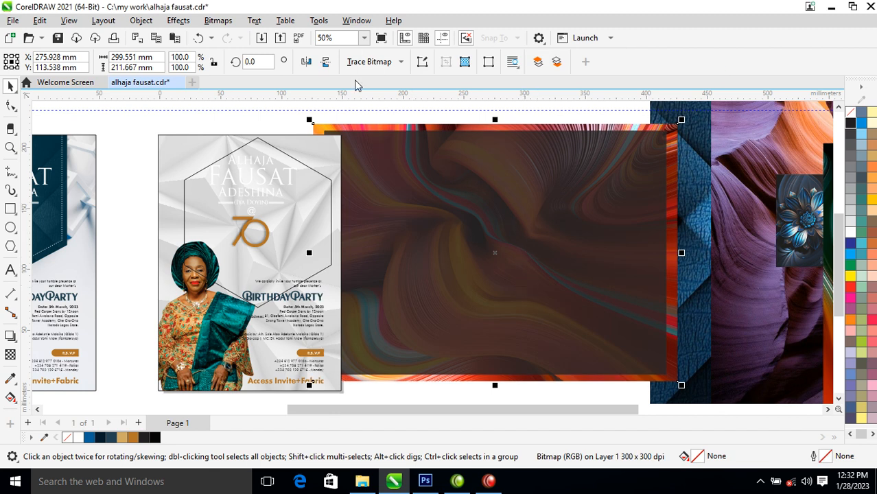
Adjust the merged bitmap's RGB tone curve with points at X 103, Y 108 and X 143, Y 165.
click(178, 20)
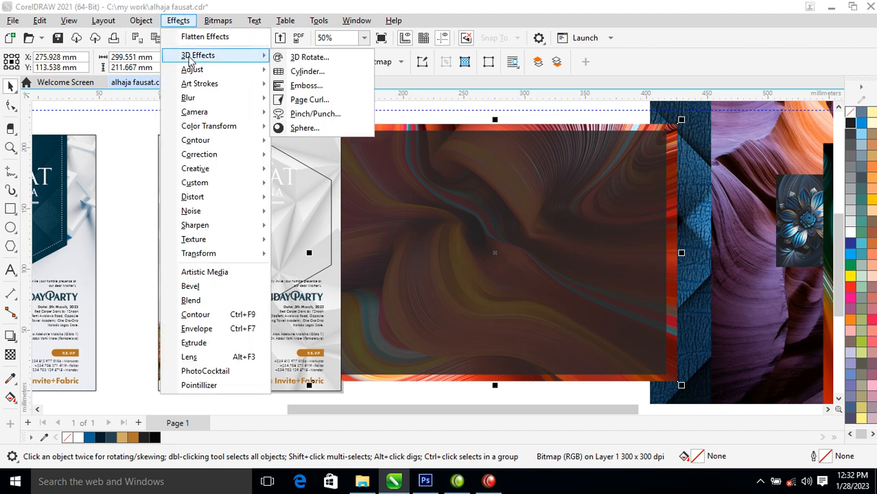
mouse_move(206, 69)
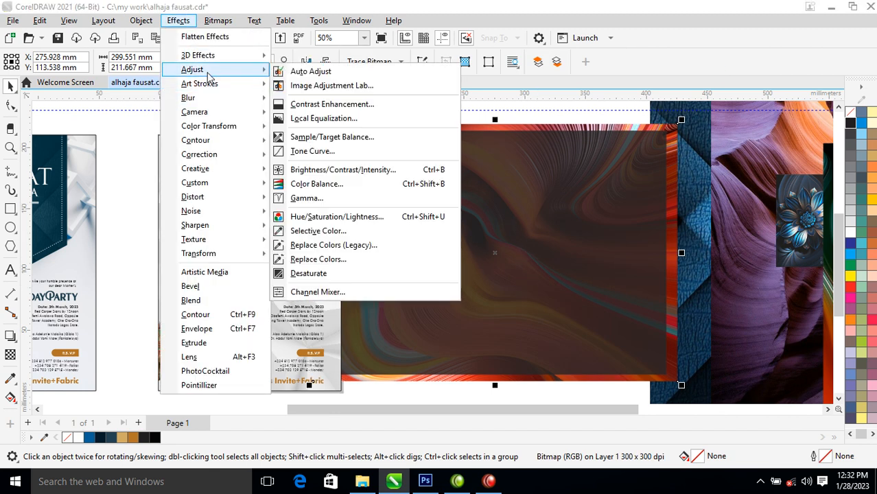
click(321, 151)
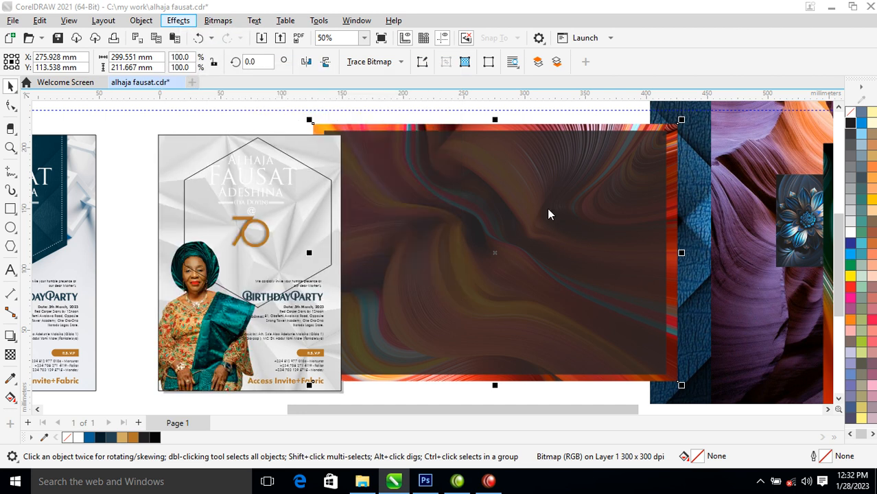
drag(409, 71, 736, 57)
drag(627, 148, 634, 166)
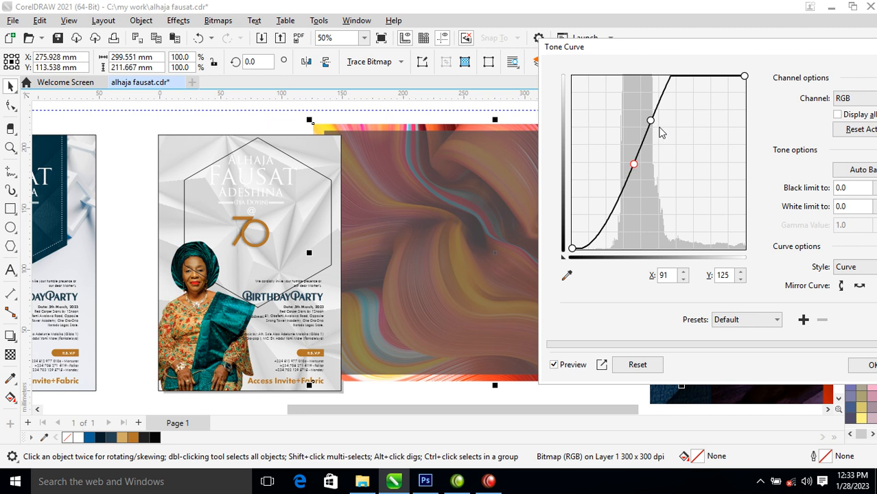
drag(652, 127, 659, 135)
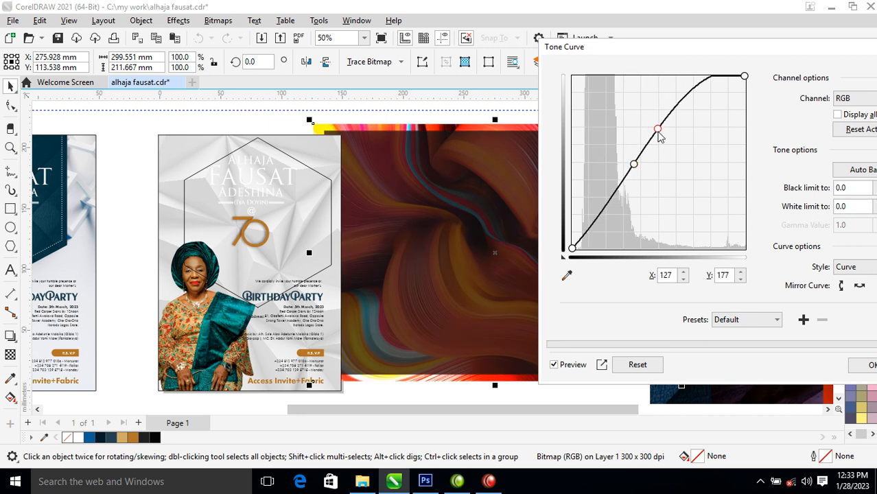
drag(634, 165, 643, 179)
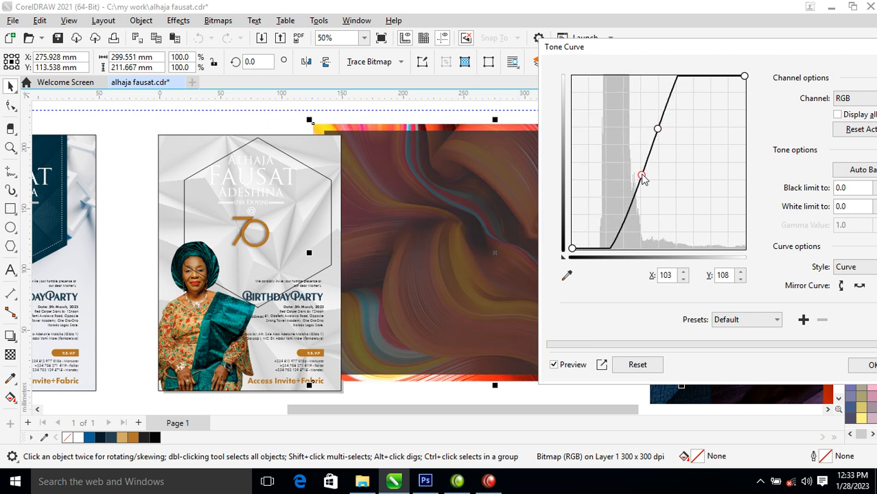
drag(659, 129, 666, 138)
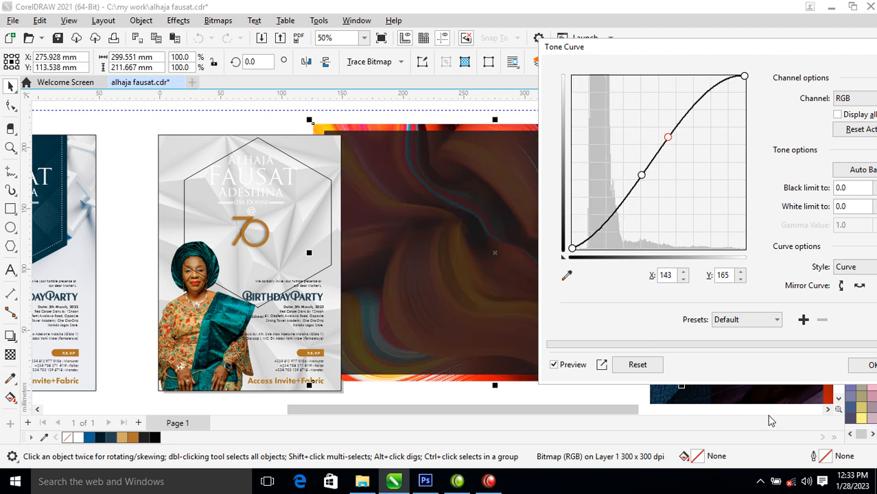
click(853, 366)
PowerClip the darkened swirl bitmap inside the hexagon and scale it to about 215 by 152 mm, covering the whole frame.
drag(527, 266, 317, 187)
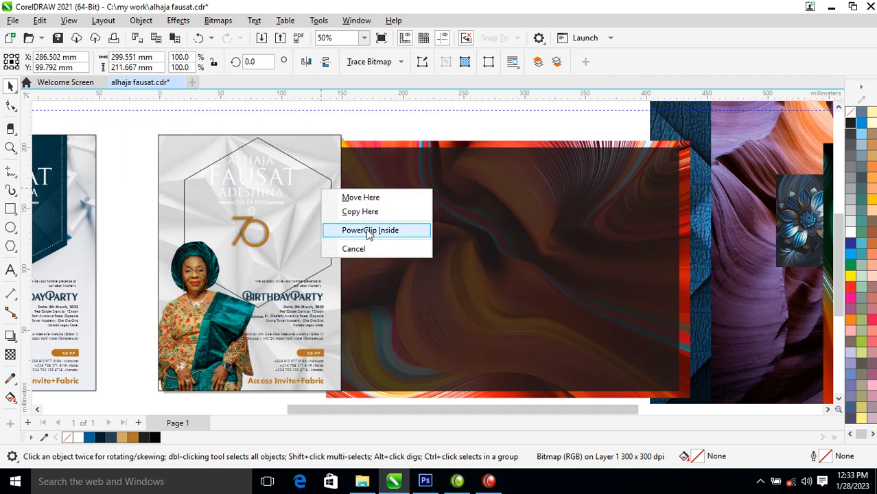
click(366, 230)
alt+click(289, 210)
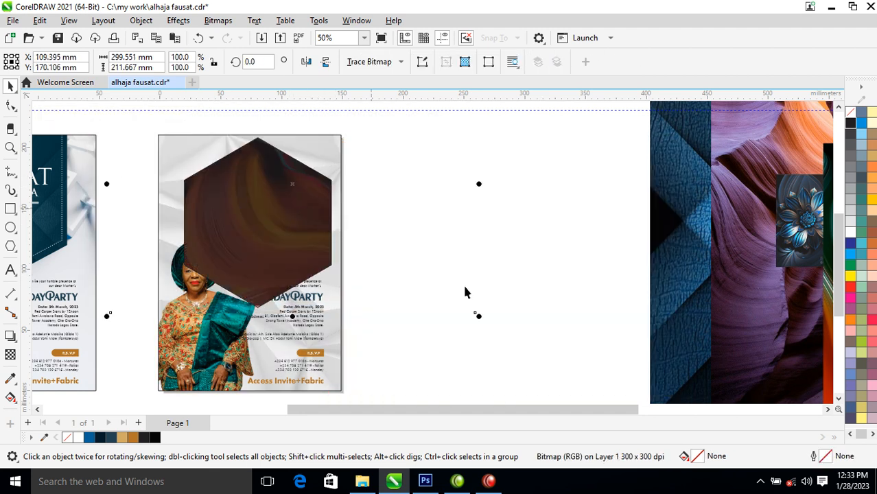
drag(480, 319, 405, 263)
drag(280, 200, 252, 247)
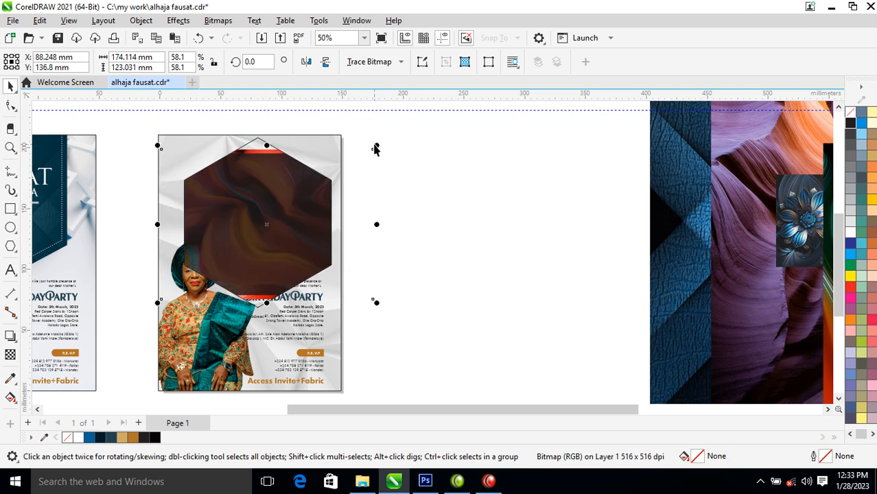
drag(375, 148, 403, 128)
click(484, 184)
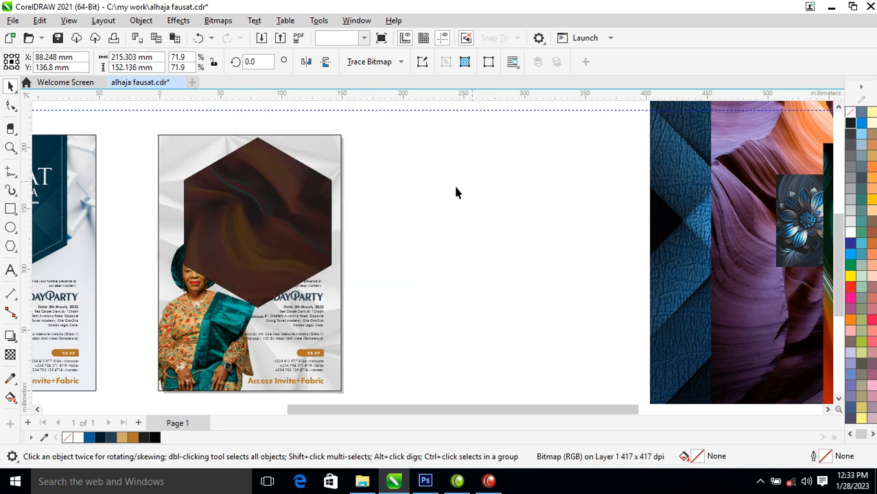
Make a smaller concentric copy of the swirl-filled hexagon, about 104 by 121 mm.
click(312, 197)
drag(336, 136, 334, 151)
right_click(333, 152)
click(269, 264)
click(290, 221)
Extract the swirl bitmap from the outer hexagon and delete it, leaving the frame empty.
right_click(289, 195)
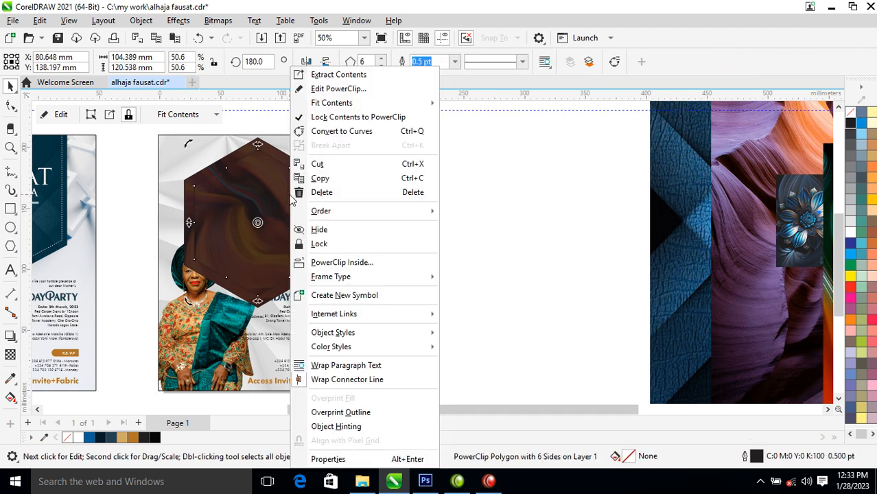
click(246, 147)
right_click(263, 146)
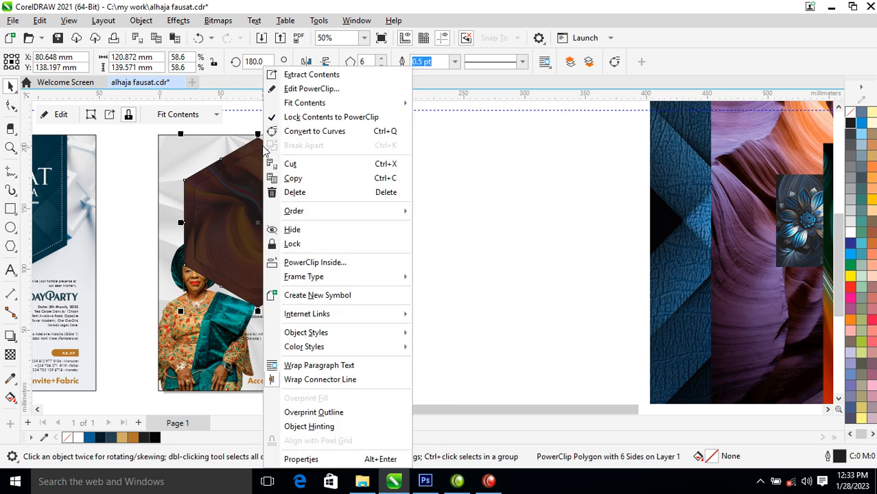
click(336, 74)
key(ctrl+z)
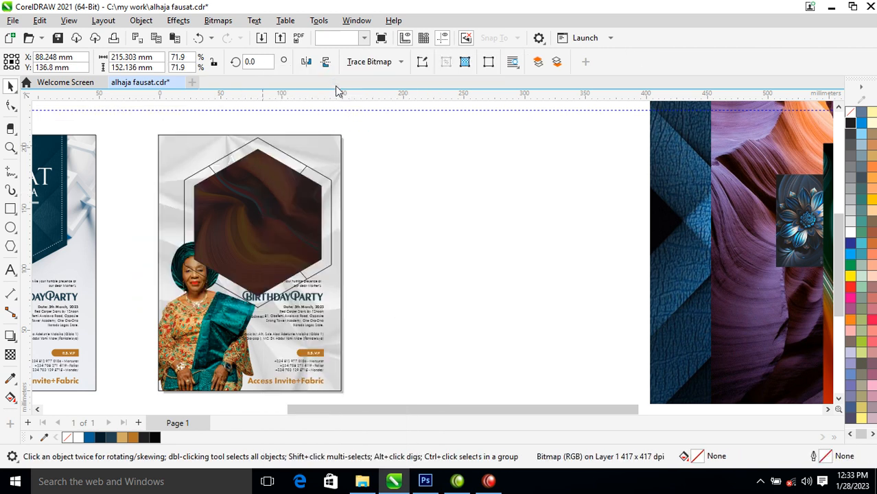
Fill the empty outer hexagon with white and remove its PowerClip frame.
click(317, 178)
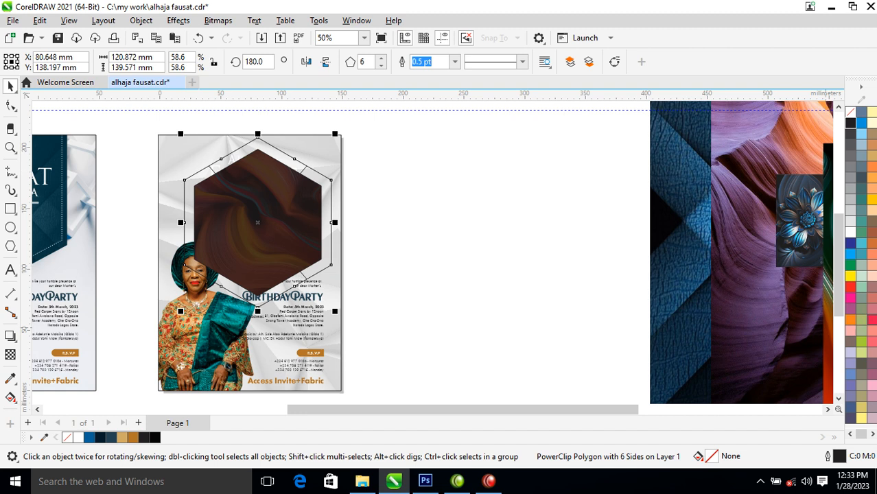
right_click(851, 234)
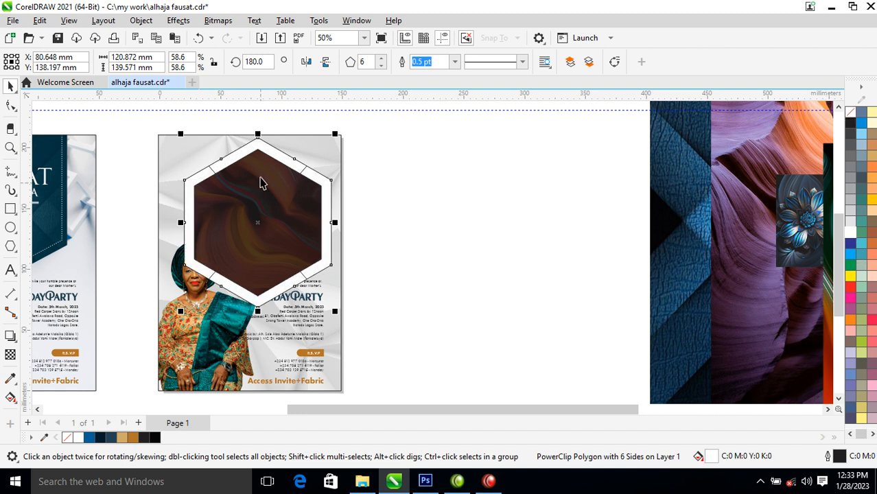
right_click(281, 157)
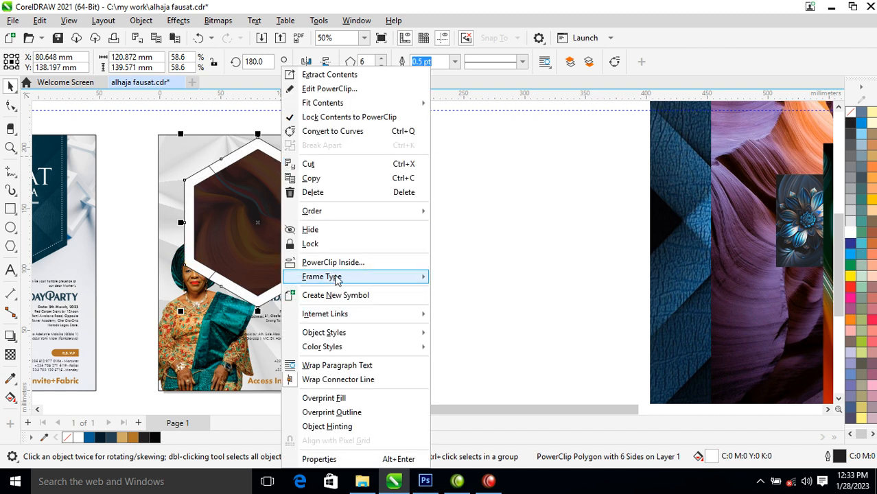
mouse_move(337, 280)
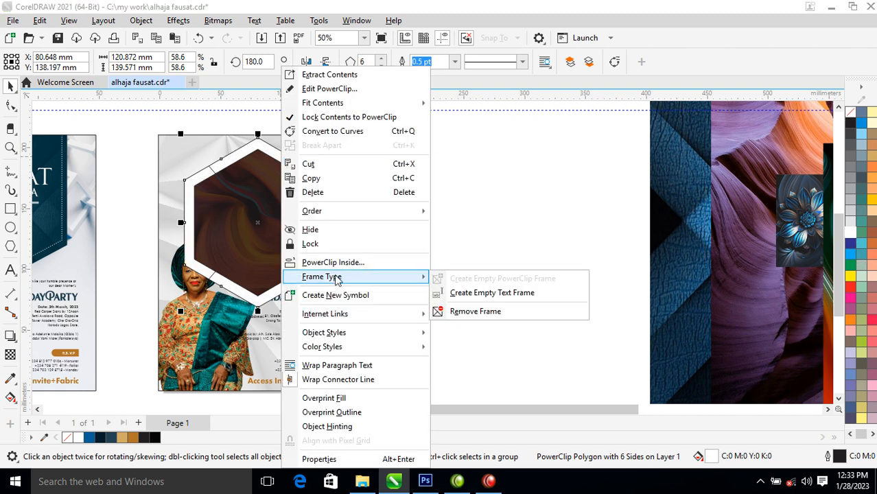
click(479, 315)
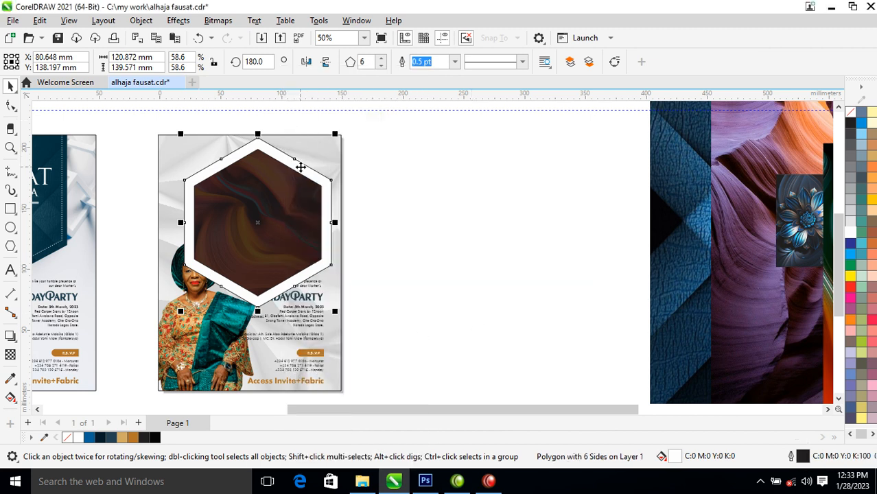
Remove the white hexagon's outline and scale it about its centre to about 114 by 132 mm.
right_click(850, 117)
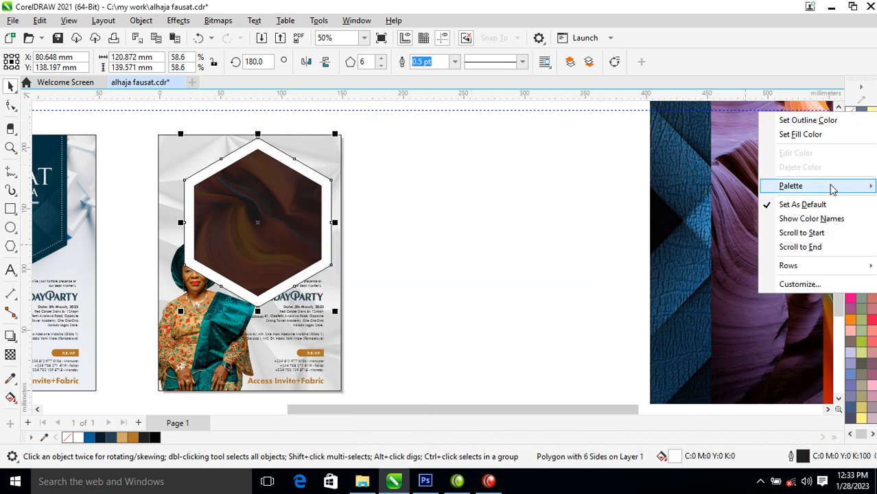
click(809, 119)
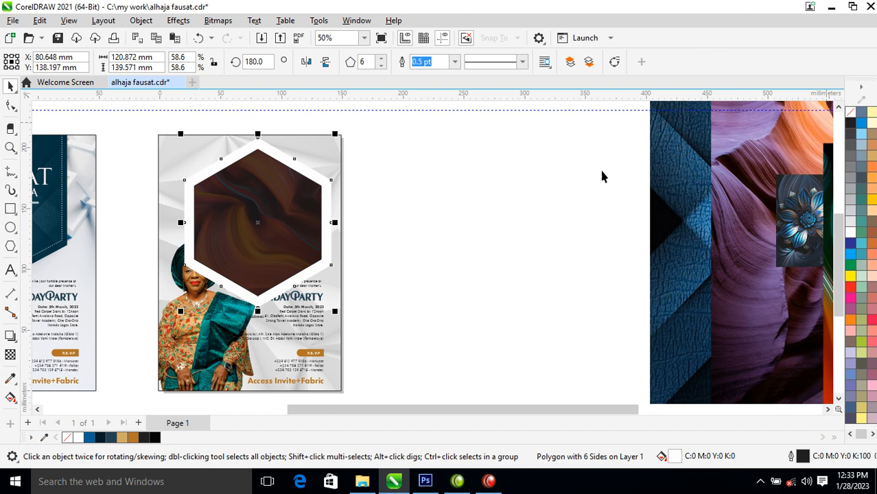
click(315, 219)
click(332, 178)
click(325, 180)
drag(335, 135, 344, 147)
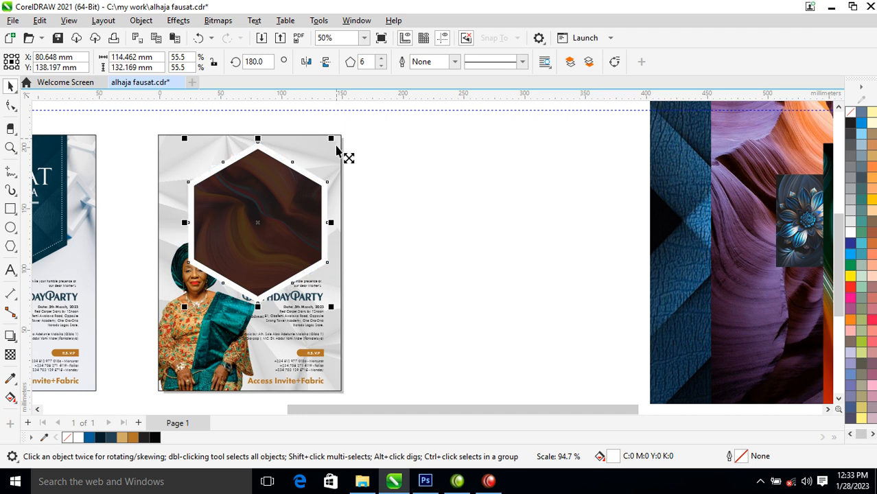
Move the white hexagon and the swirl hexagon together onto the blank area beside the second invitation and group them.
shift+click(288, 232)
drag(288, 232, 487, 240)
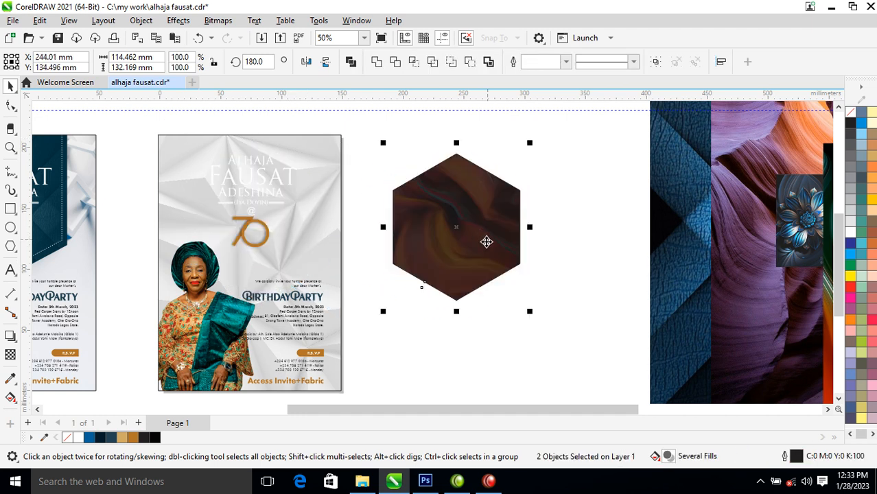
key(ctrl+g)
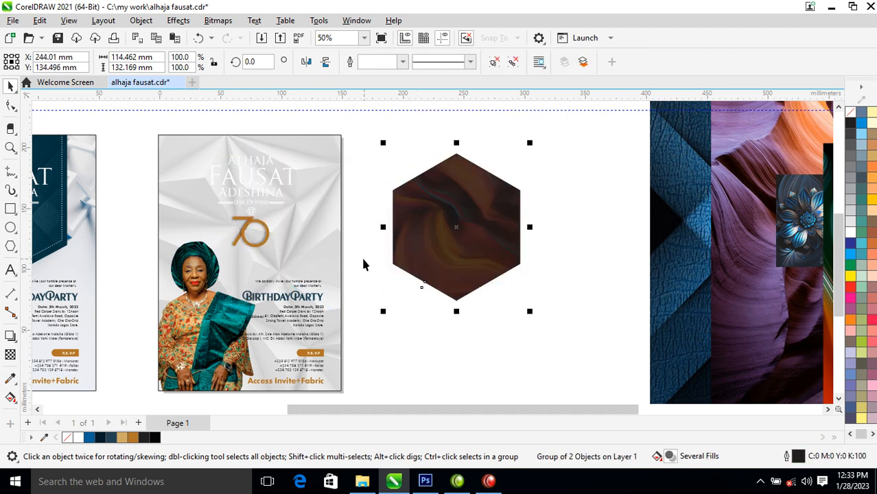
Cast a drop shadow toward the hexagon group's lower left, break it apart and group it with the hexagons.
click(10, 336)
drag(457, 227, 404, 313)
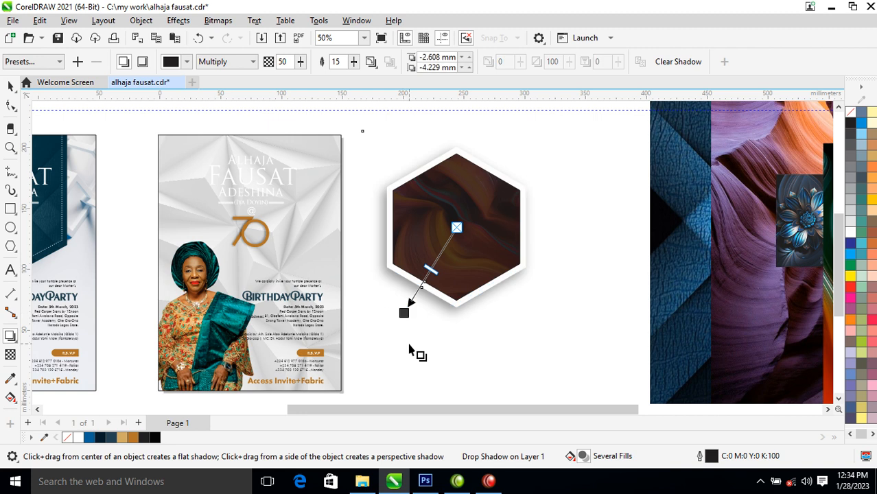
click(141, 19)
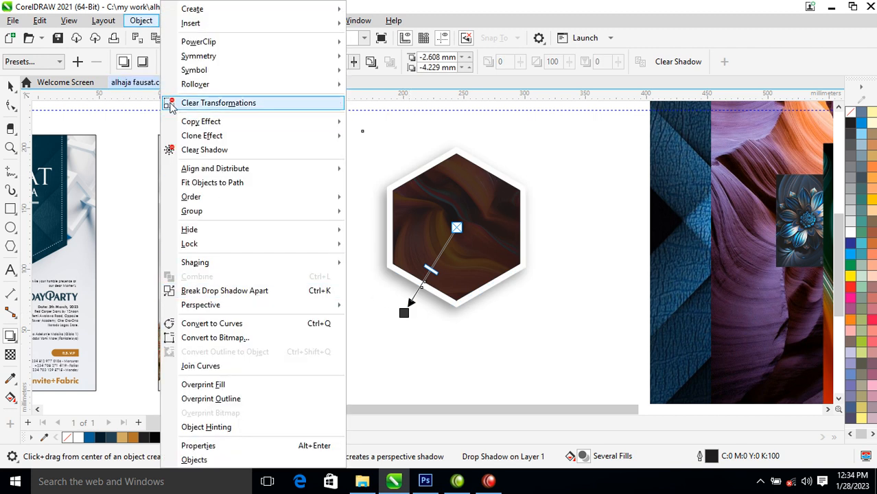
click(227, 291)
key(space)
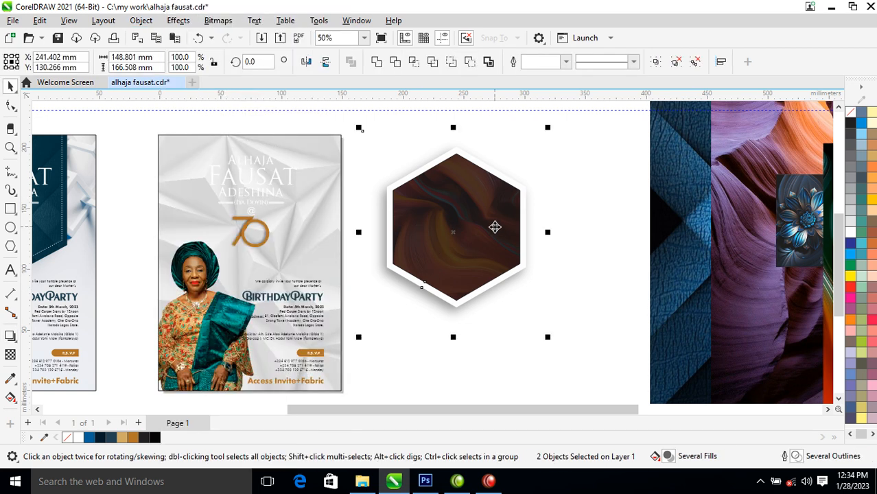
key(ctrl+g)
Place the shadowed hexagon group inside the second invitation's PowerClip, positioned around the title and ordered behind the portrait.
drag(502, 218, 324, 155)
click(373, 243)
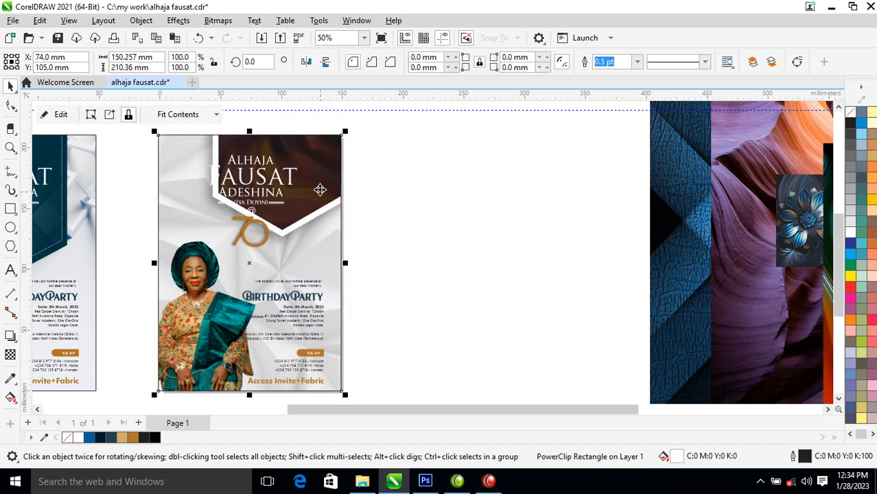
ctrl+click(300, 211)
mouse_move(300, 206)
mouse_down()
mouse_move(309, 208)
mouse_move(307, 220)
mouse_up()
key(ctrl+Page_Down)
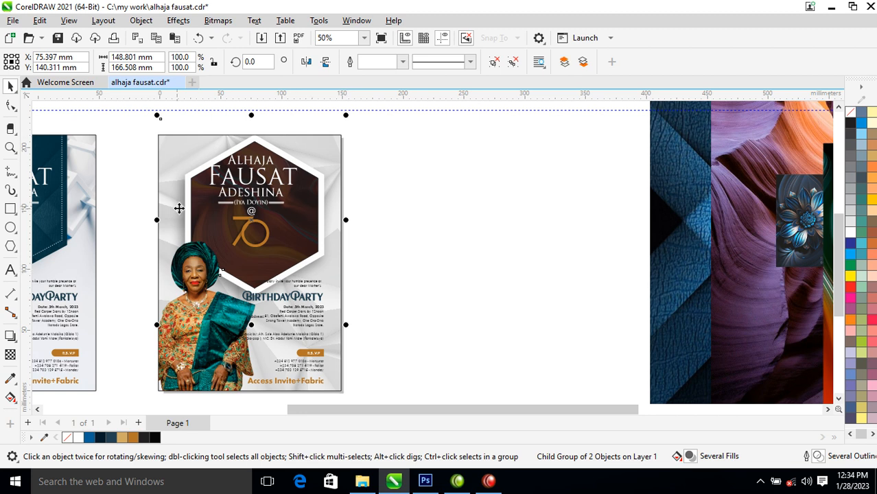
Move the second invitation's title text and 70 down inside the hexagon, centred at about X 78, Y 138 mm.
key(z)
drag(127, 133, 416, 362)
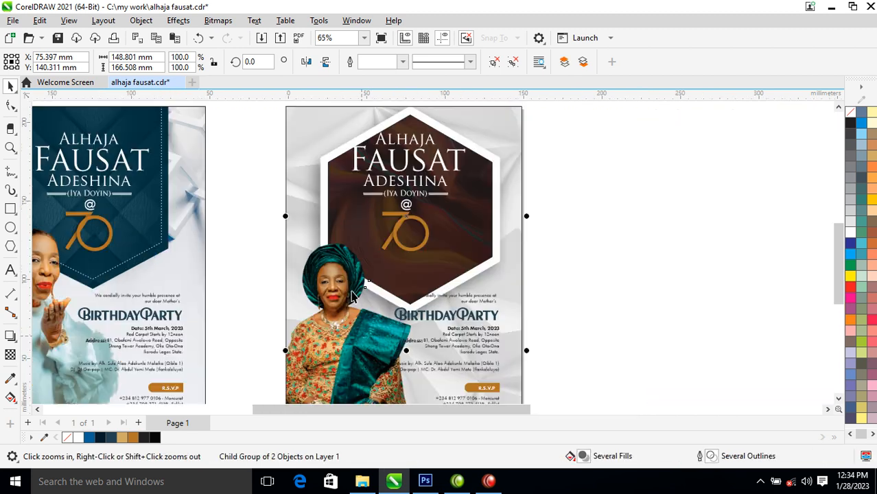
drag(230, 191, 545, 352)
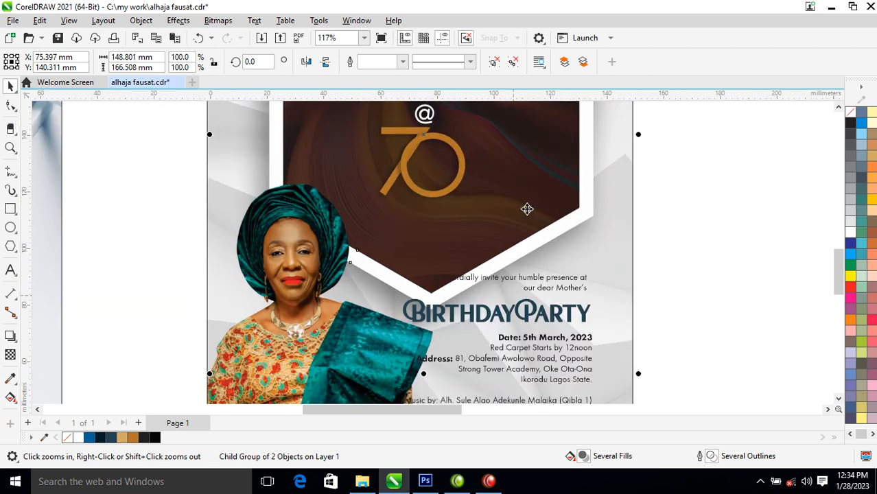
scroll(534, 200, down, 5)
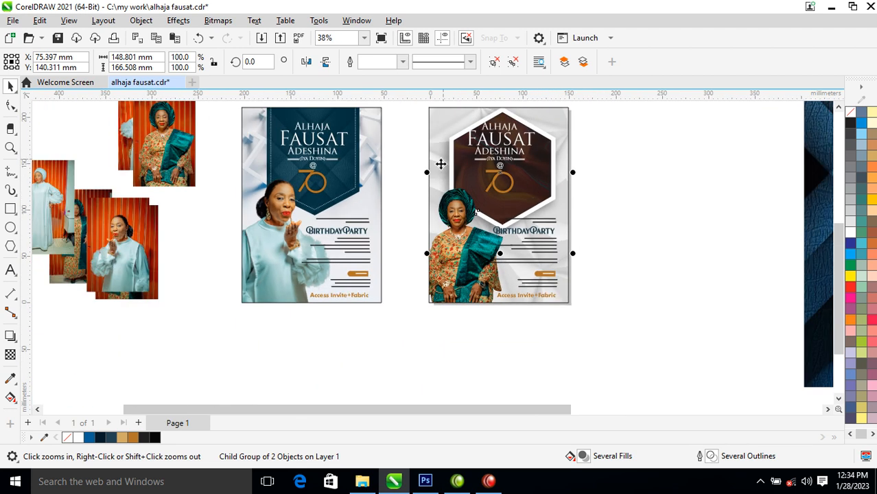
drag(420, 330, 607, 94)
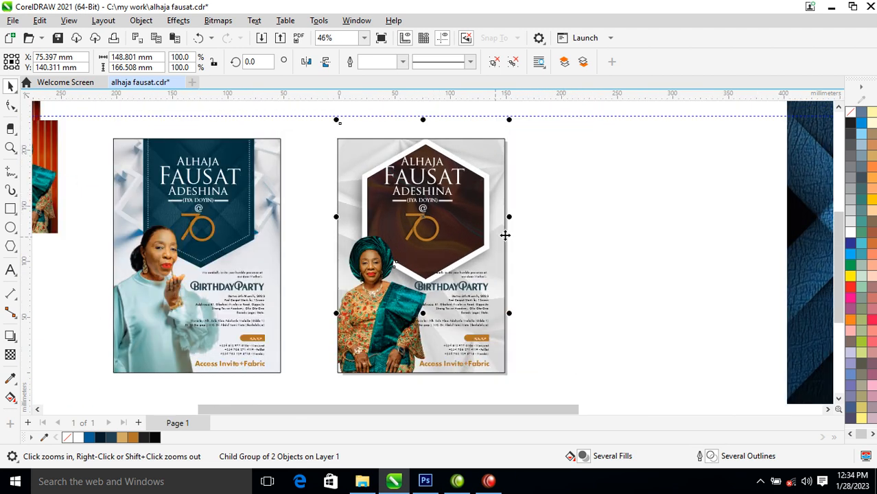
drag(345, 131, 487, 259)
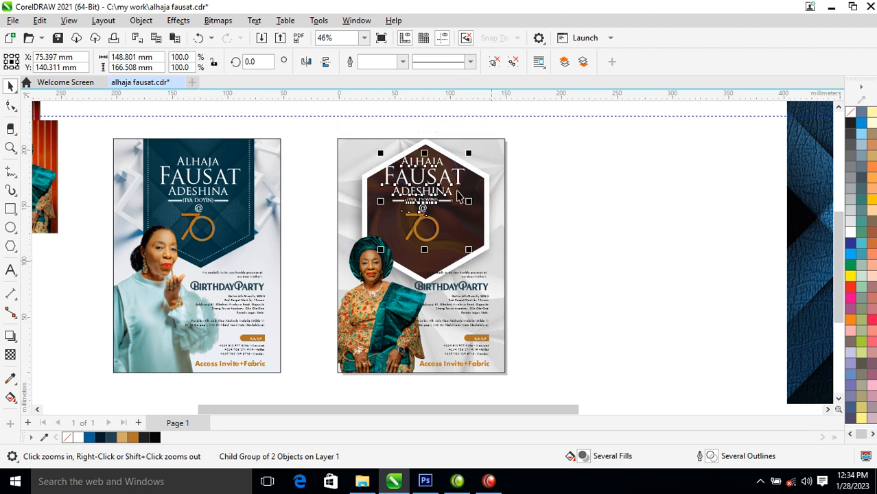
mouse_move(454, 181)
mouse_down()
mouse_move(458, 210)
mouse_move(449, 195)
mouse_up()
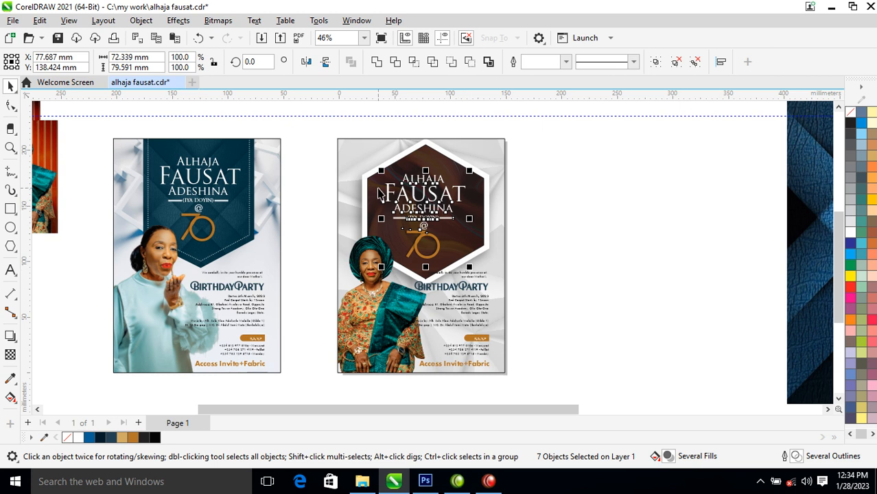
Try the FuturaTEE font on the first two title lines of the second invitation.
key(z)
drag(283, 126, 593, 361)
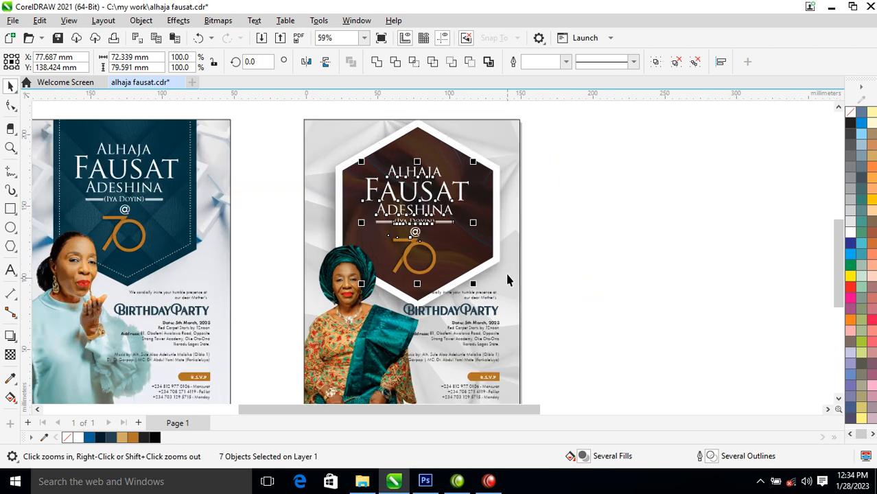
key(Escape)
click(455, 195)
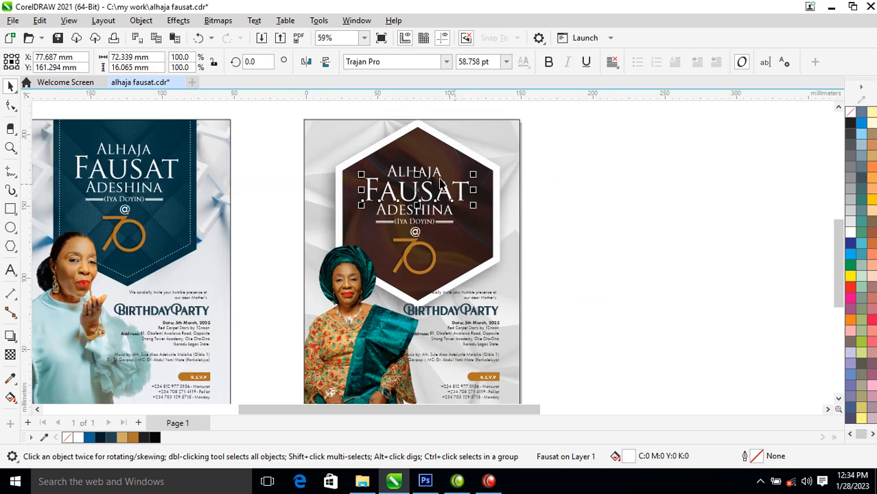
shift+click(439, 174)
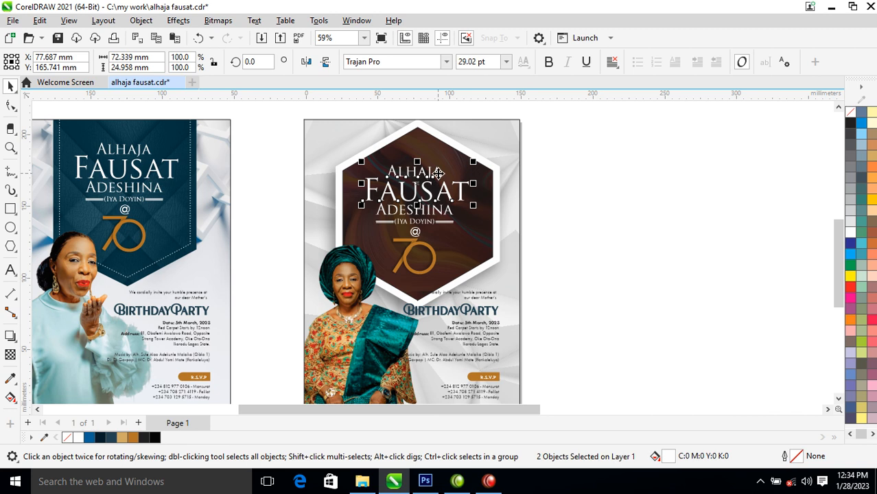
click(447, 61)
click(403, 135)
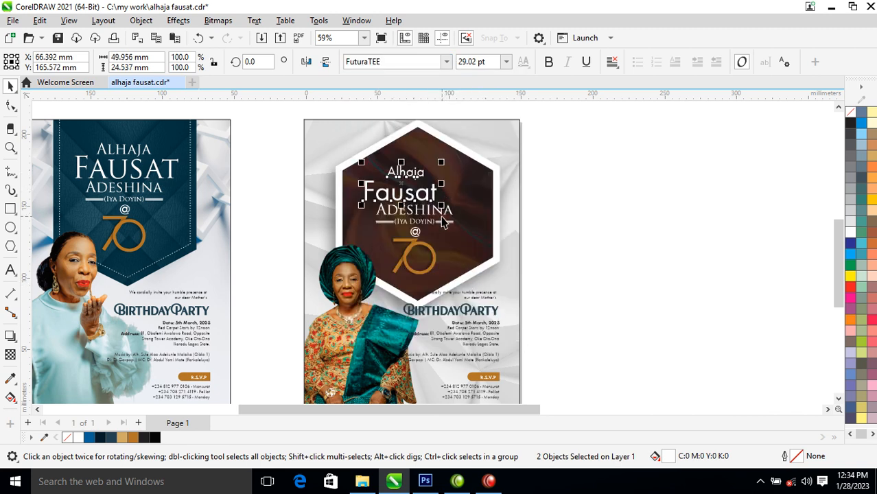
key(ctrl+z)
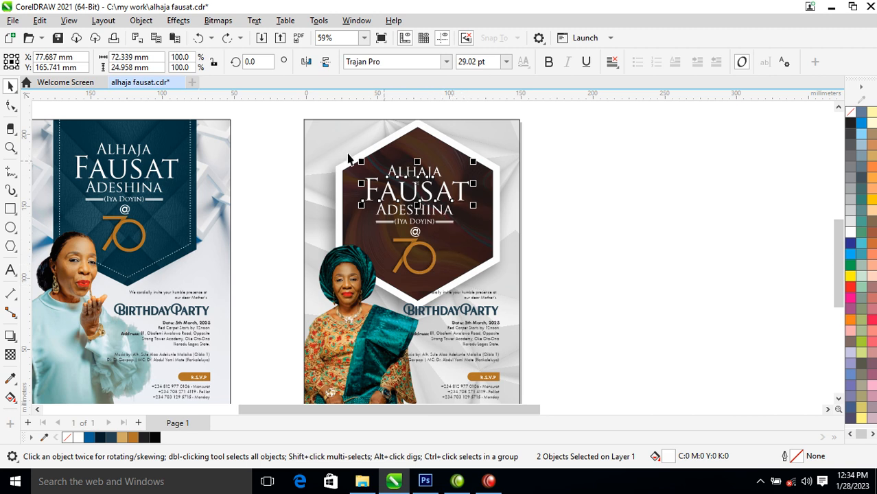
Enlarge the title text and 70 together to about 84 by 93 mm and shift the block slightly upward.
drag(317, 149, 487, 300)
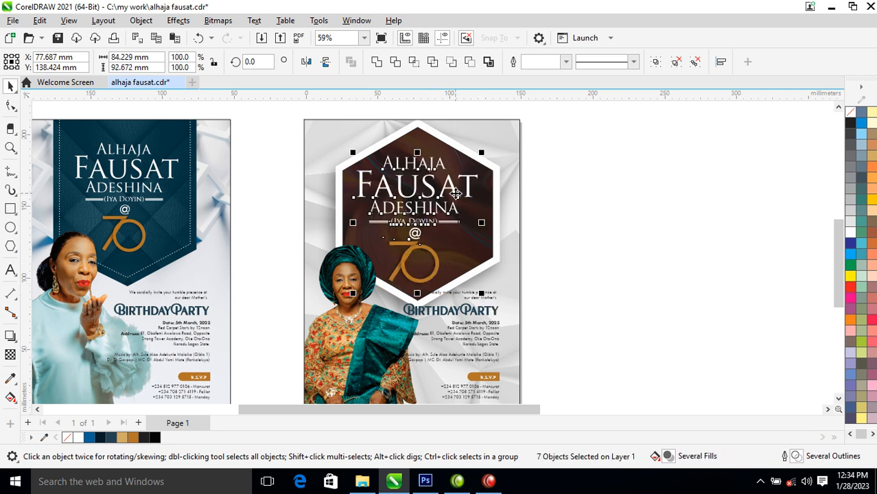
drag(456, 195, 459, 197)
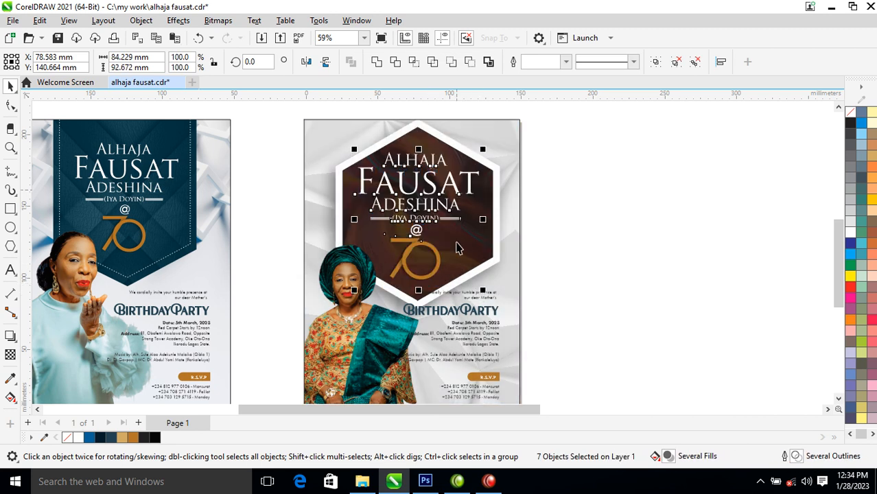
key(z)
drag(594, 273, 249, 457)
scroll(511, 199, down, 5)
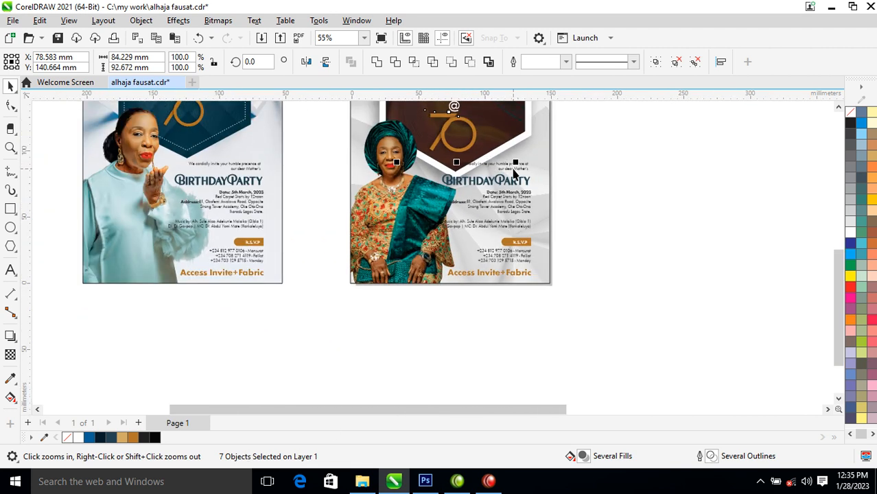
key(F2)
drag(404, 232, 539, 200)
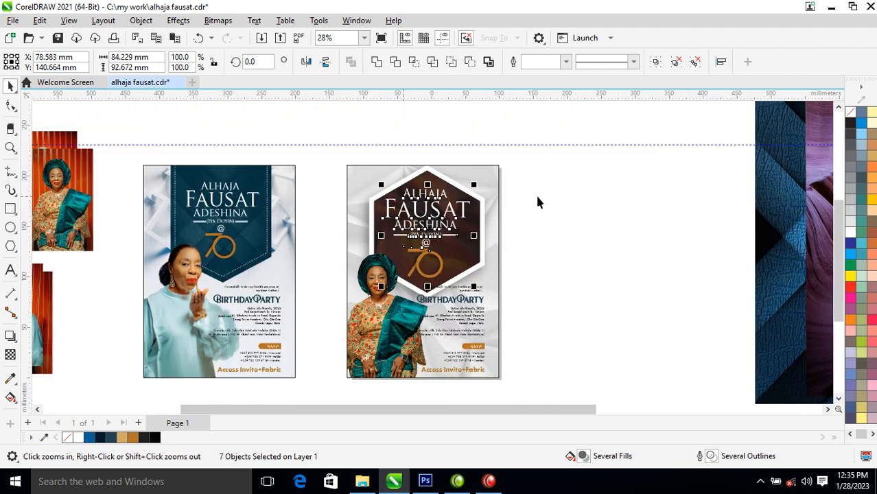
Scale the clipped hexagon group down to 88%, about 131 by 146 mm with its shadow, and shift it slightly up and left.
click(481, 307)
ctrl+click(481, 242)
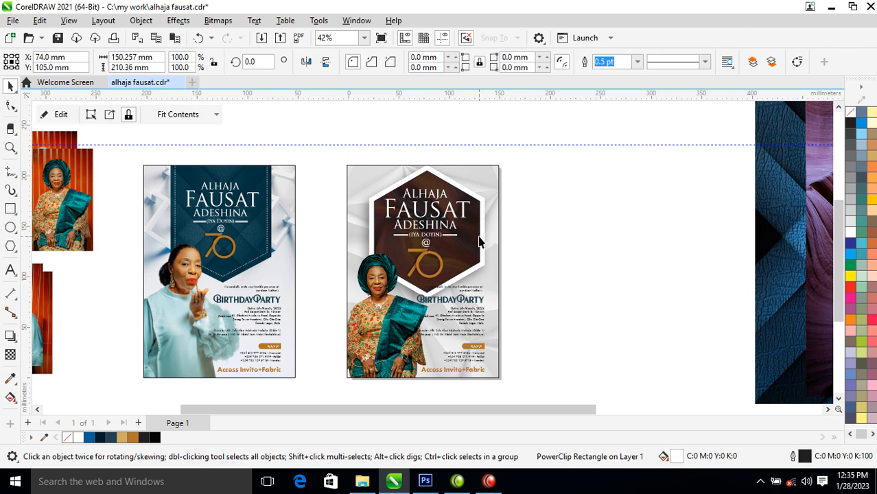
mouse_move(508, 331)
mouse_down()
mouse_move(505, 302)
mouse_move(516, 317)
mouse_up()
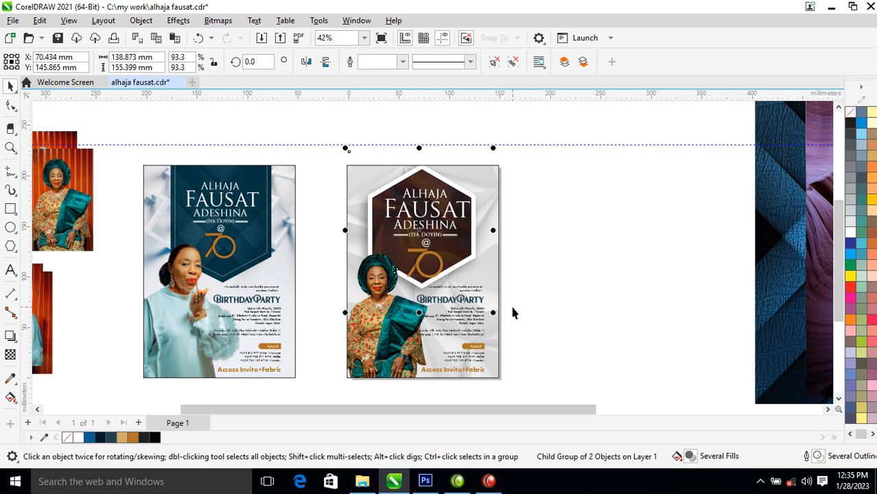
click(568, 225)
click(473, 183)
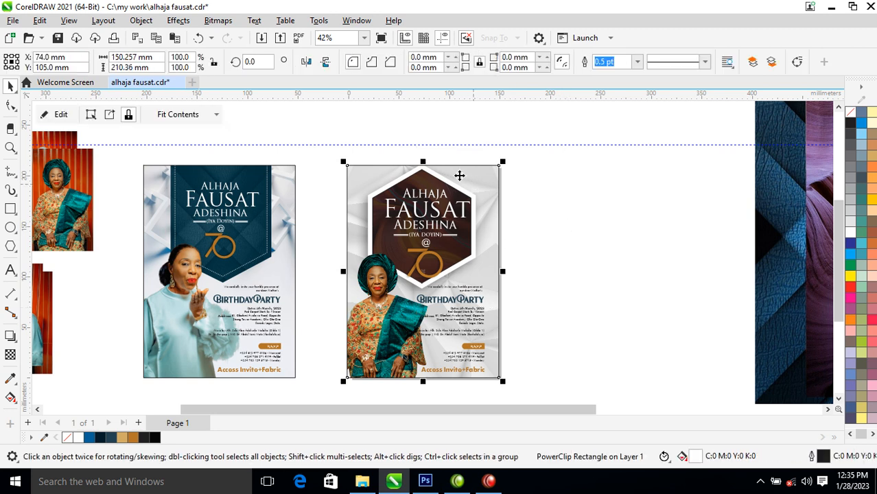
ctrl+click(457, 173)
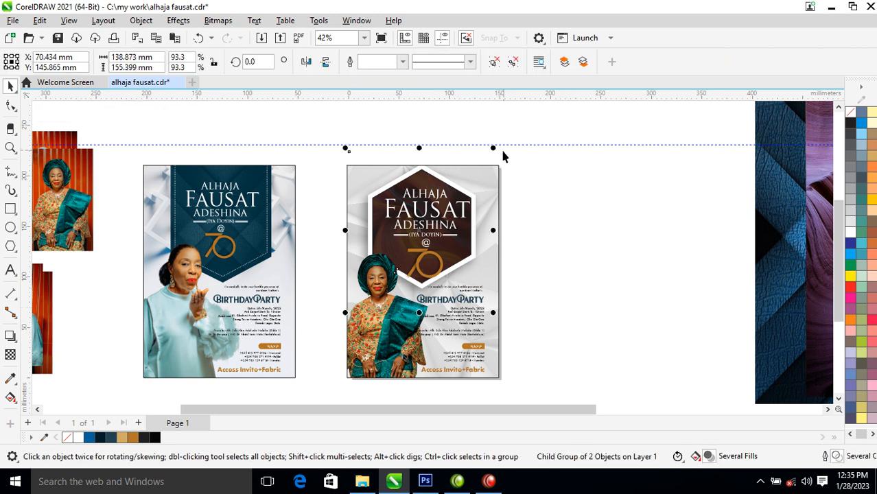
drag(493, 148, 489, 152)
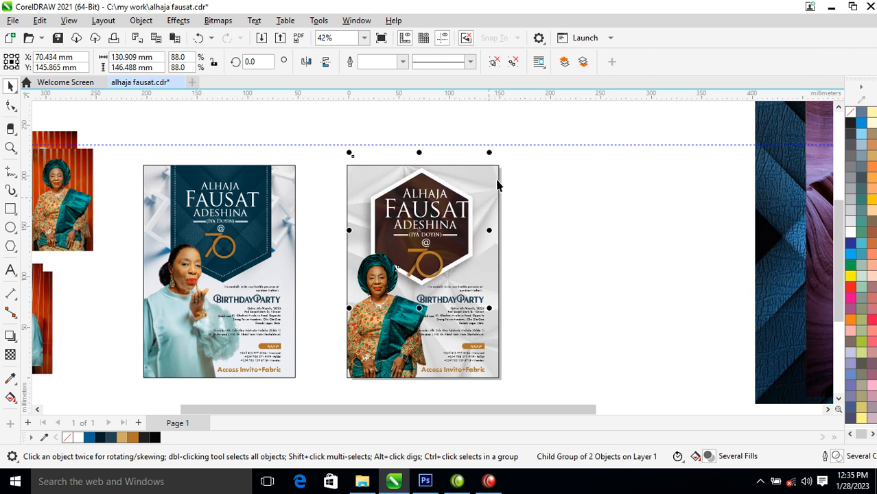
Try to move the clipped hexagon group out beside the second invitation.
drag(472, 221, 651, 196)
right_click(651, 198)
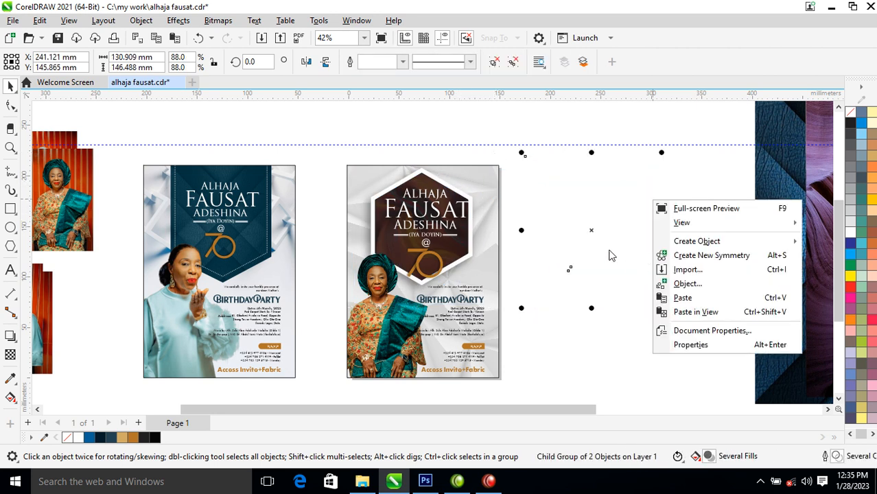
click(519, 259)
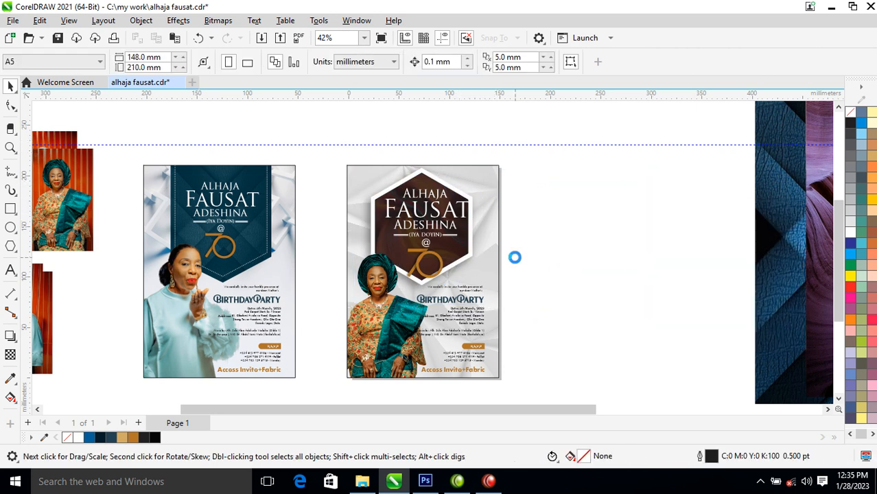
key(ctrl+z)
Copy the second invitation's PowerClip background to the blank area beside it and extract the copy's contents.
click(468, 154)
drag(469, 212, 610, 209)
right_click(609, 209)
drag(548, 223, 593, 221)
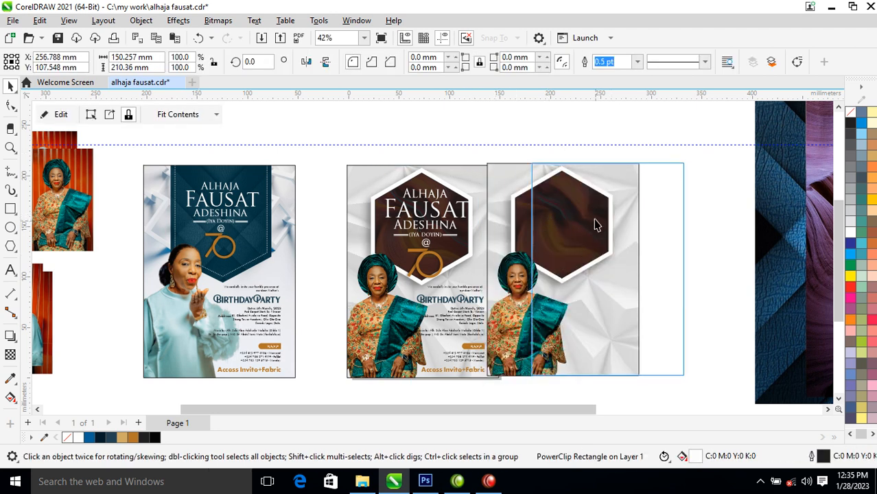
right_click(598, 216)
click(641, 74)
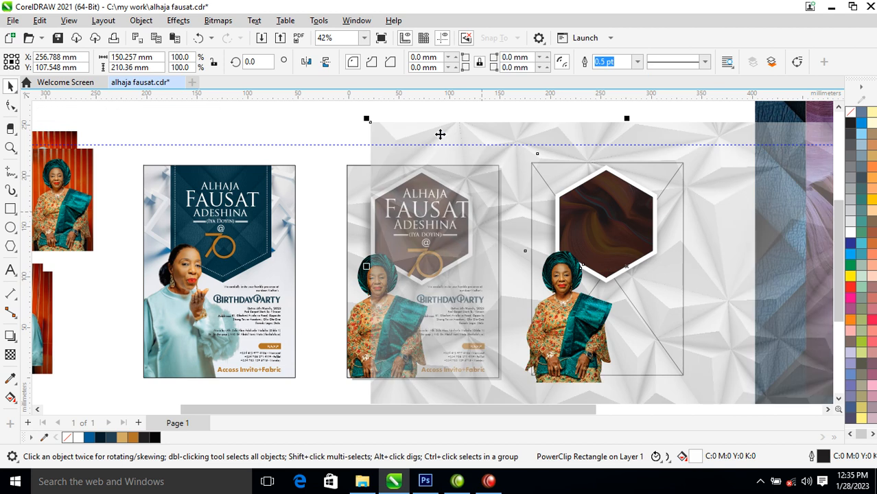
Delete the extracted grayscale faceted bitmap and the copy's empty PowerClip frame.
click(440, 140)
key(Escape)
click(615, 144)
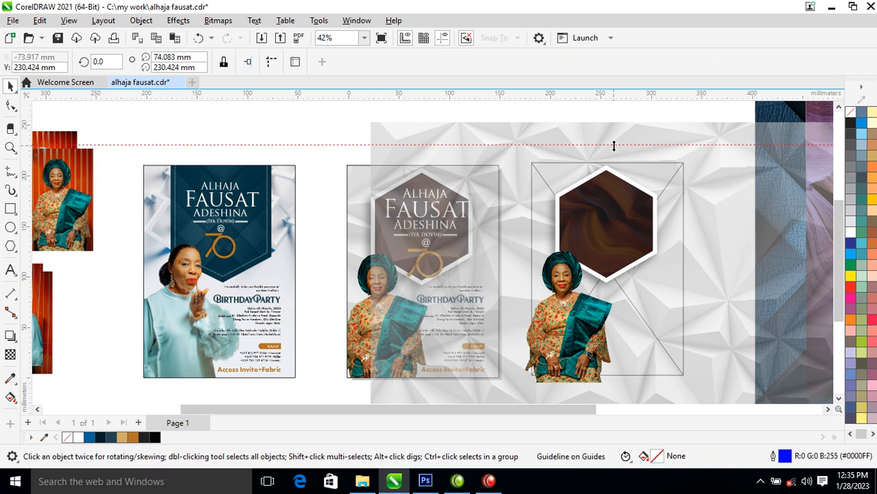
key(Escape)
click(747, 200)
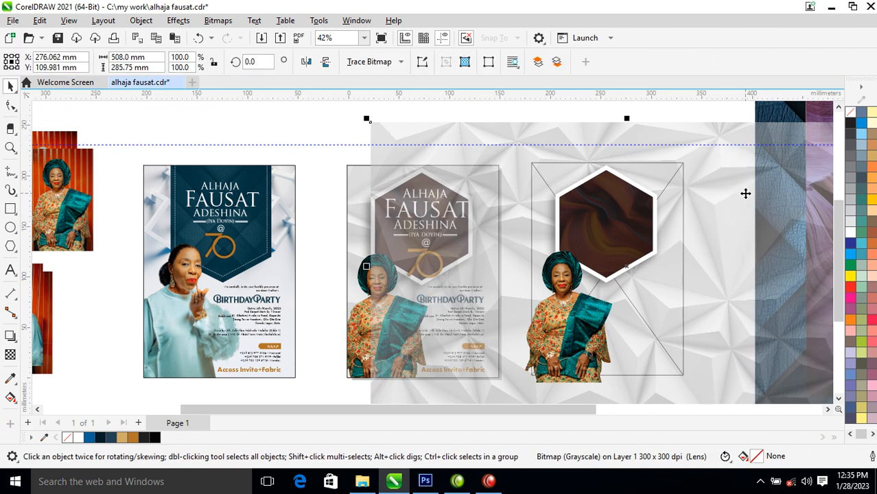
key(Delete)
click(672, 242)
key(Delete)
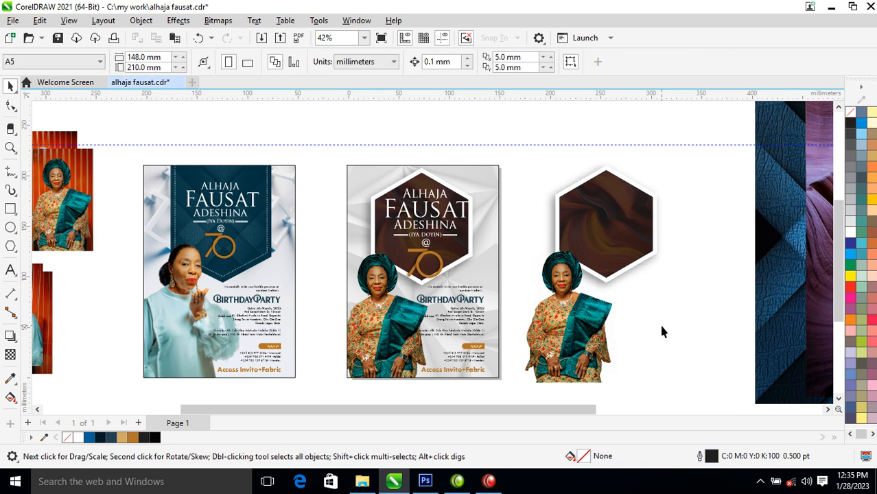
Extract the dark swirl bitmap from the copied hexagon's PowerClip and delete it, leaving the white-bordered frame empty.
click(604, 199)
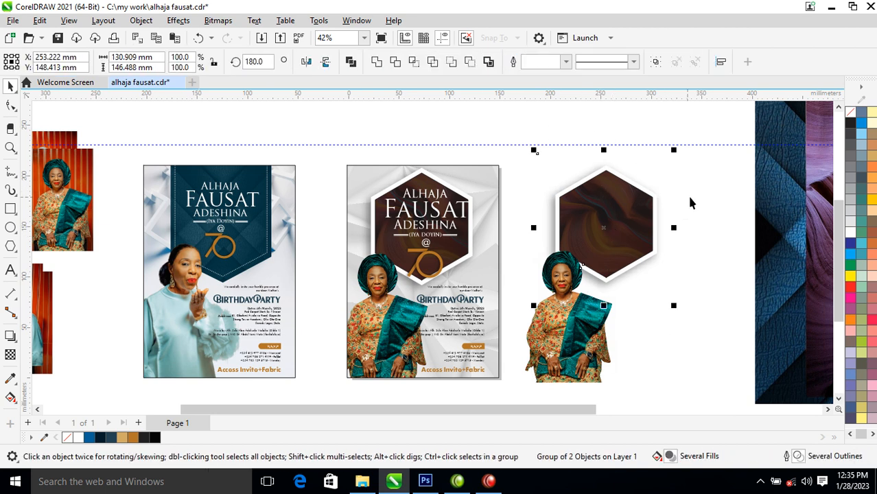
click(679, 207)
right_click(588, 215)
click(631, 75)
key(Delete)
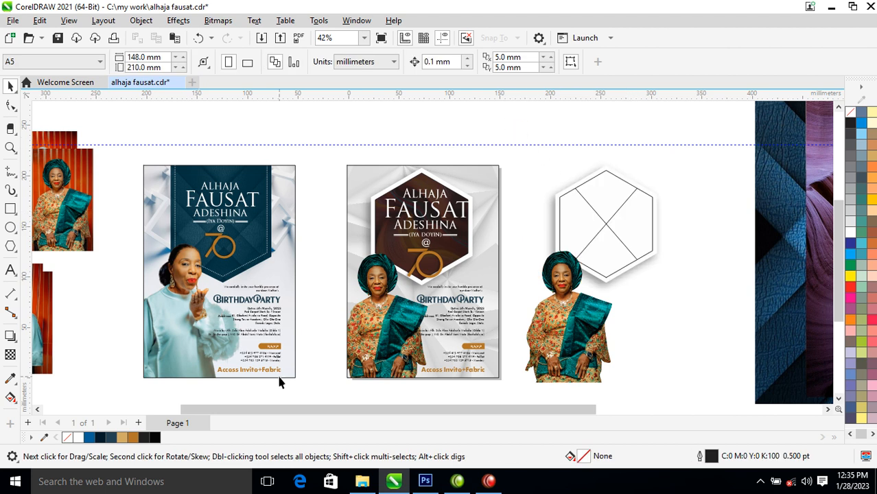
Spread out the overlapping source photos beside the first invitation, placing the white-blouse portrait below the others.
click(57, 198)
scroll(57, 197, down, 2)
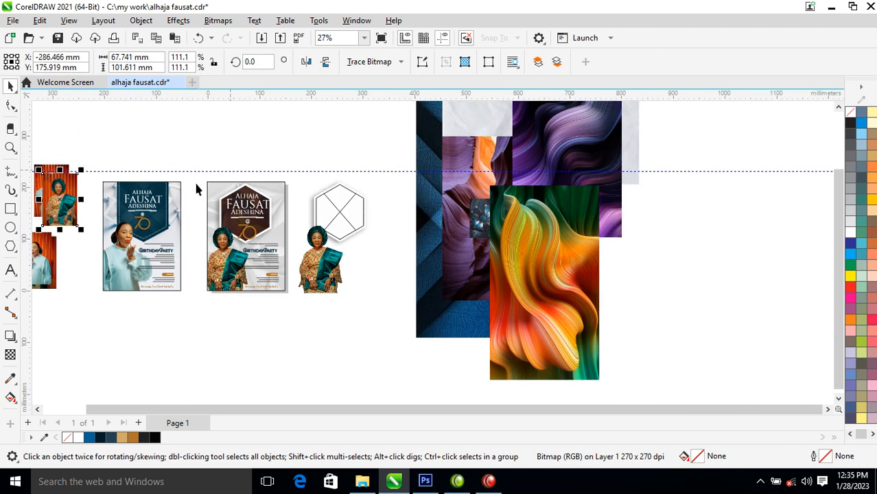
scroll(139, 322, up, 1)
drag(144, 248, 91, 329)
drag(196, 276, 182, 352)
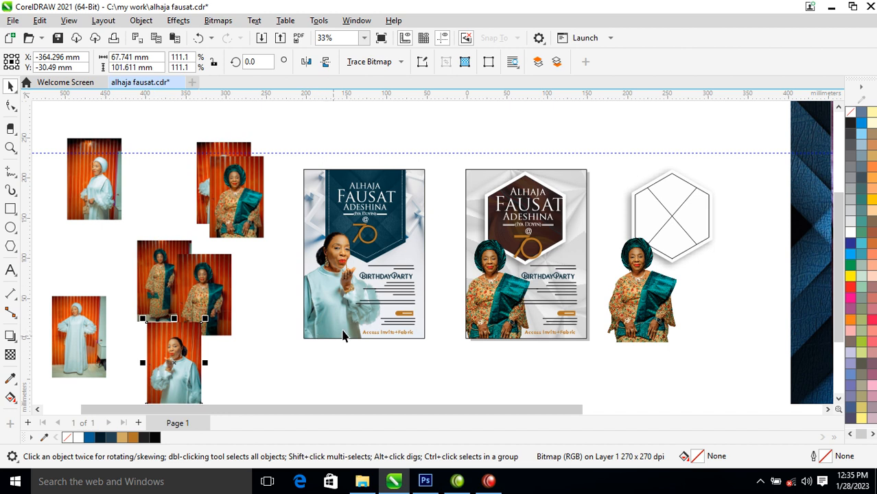
Copy the first invitation's PowerClip background to the area beside it and extract the copy's contents.
drag(337, 316, 272, 348)
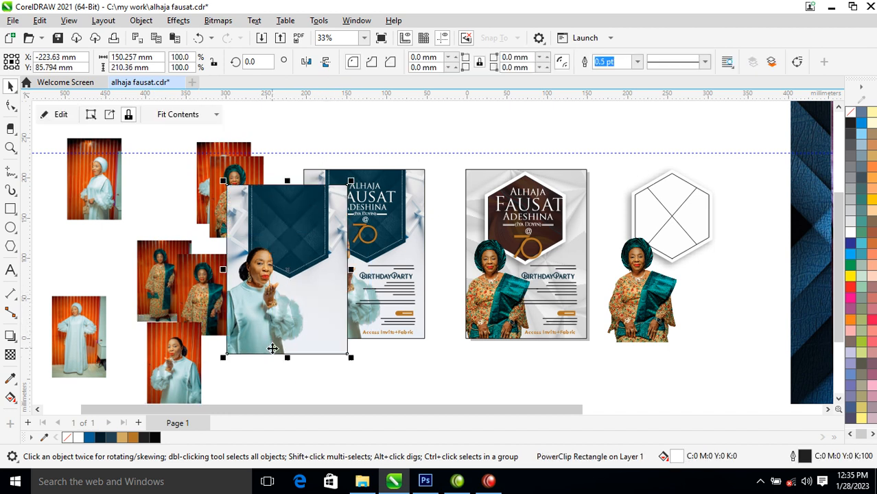
right_click(266, 294)
click(282, 71)
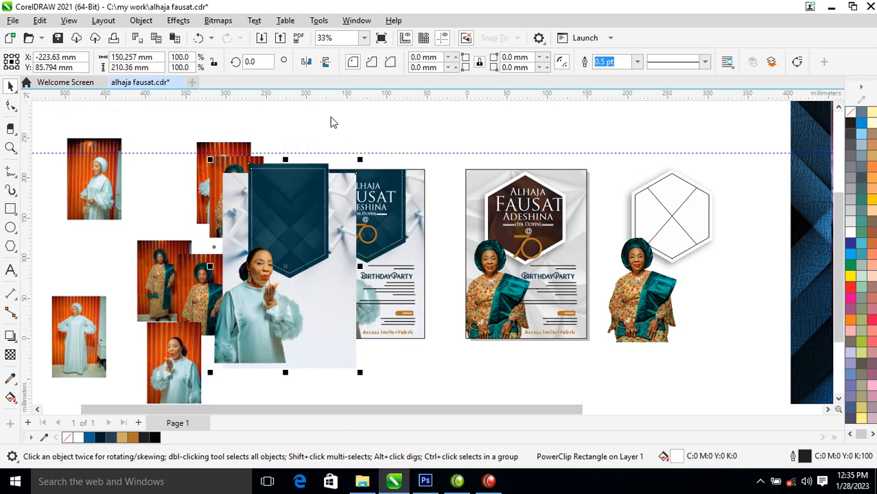
key(Escape)
Place the extracted light-blue-blouse portrait inside the empty hexagon and scale it down so head and hand fit the frame.
drag(260, 335, 685, 253)
click(700, 233)
click(677, 199)
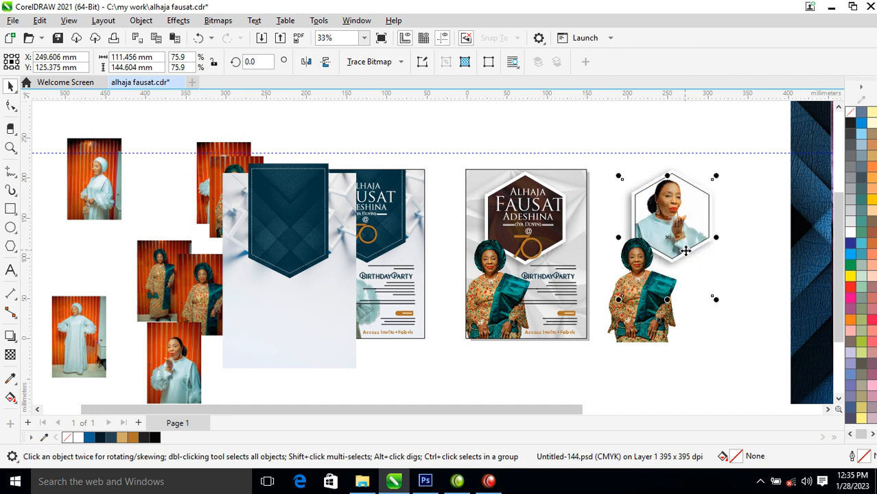
drag(720, 180, 721, 198)
key(Escape)
click(689, 220)
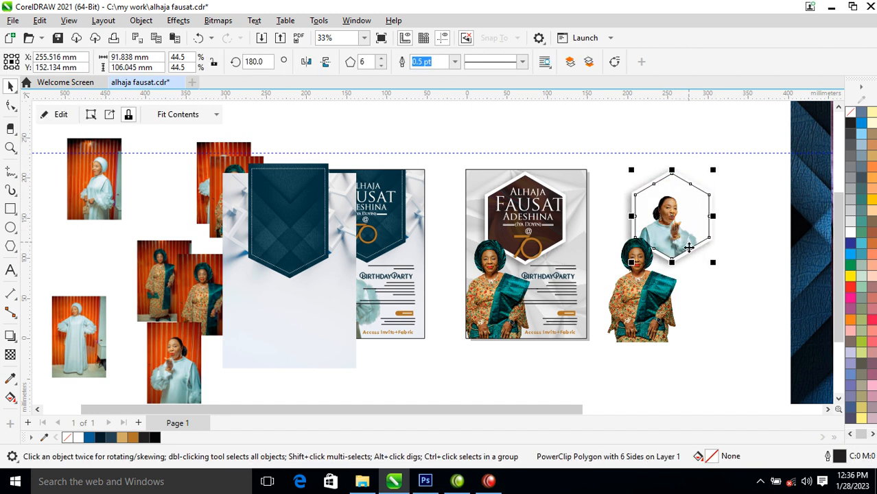
Fill the portrait hexagon with the dark brown C59 M73 Y67 K85 sampled from the second invitation's title hexagon.
drag(372, 138, 746, 347)
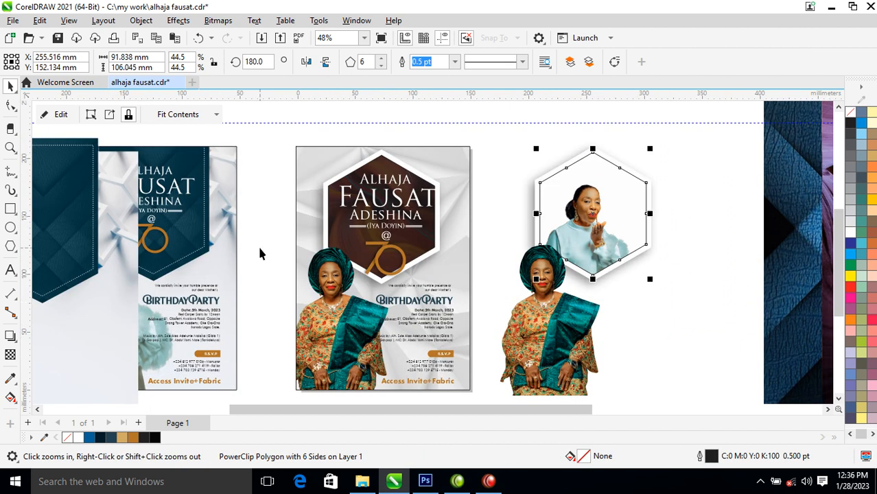
click(13, 379)
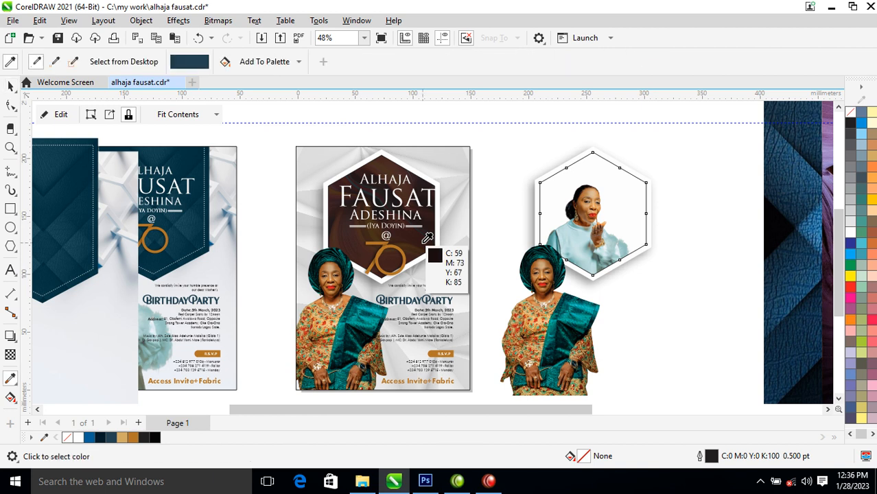
click(595, 200)
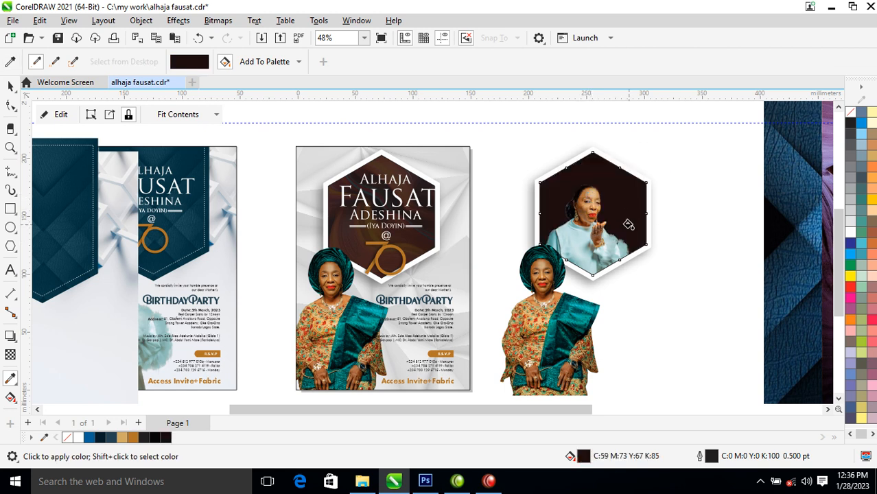
key(space)
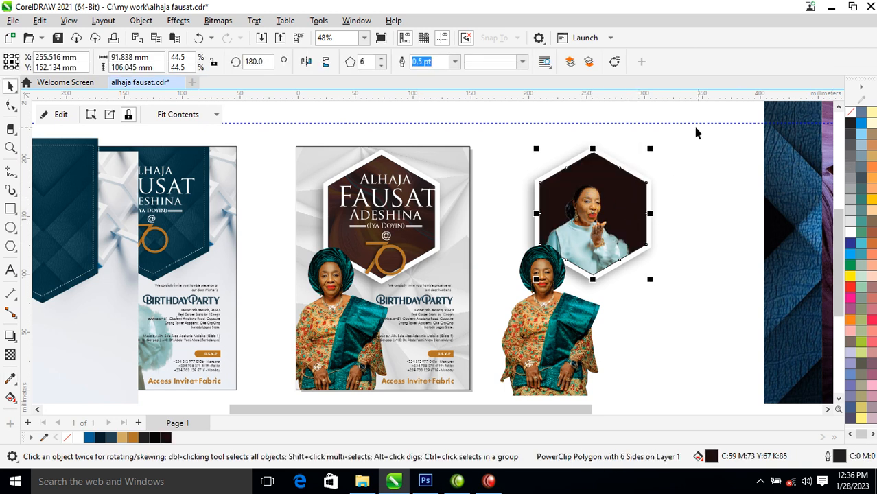
Group the portrait hexagon with its shadowed frame, scale it to 34.8%, and place it beside the 70 on the second invitation.
drag(719, 132, 505, 319)
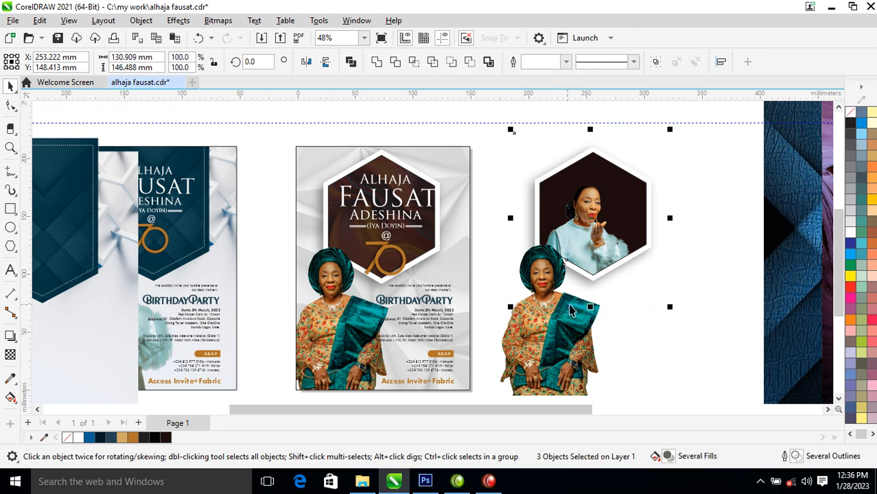
key(ctrl+g)
drag(621, 276, 441, 322)
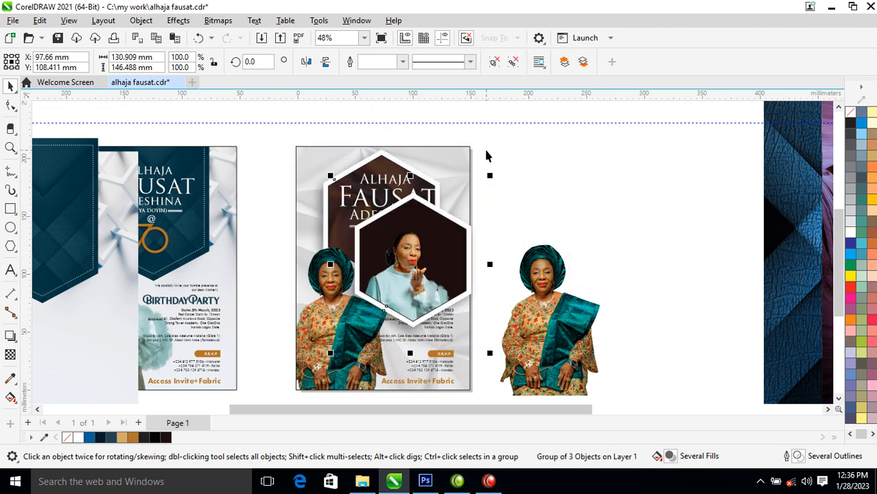
drag(489, 178, 451, 233)
drag(405, 269, 435, 259)
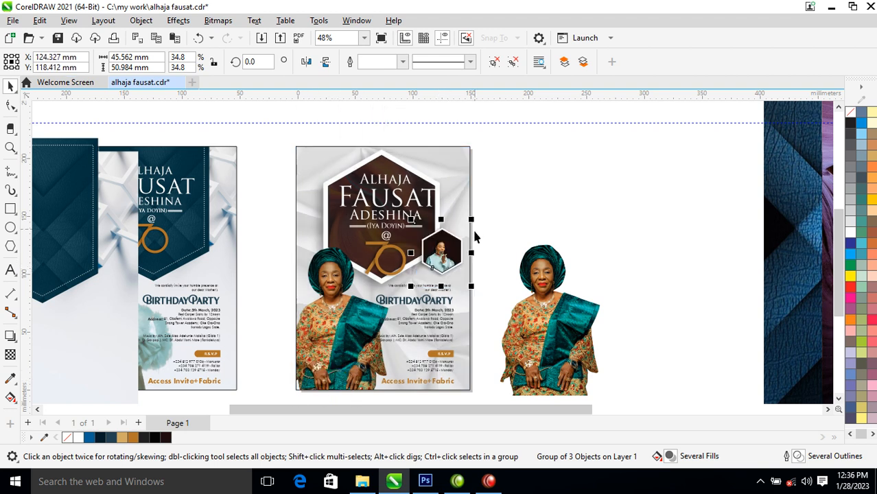
Scale the second invitation's name, @ and 70 texts down to about 65 by 71 mm and centre them in the large hexagon.
key(F2)
drag(256, 154, 542, 374)
drag(352, 119, 498, 255)
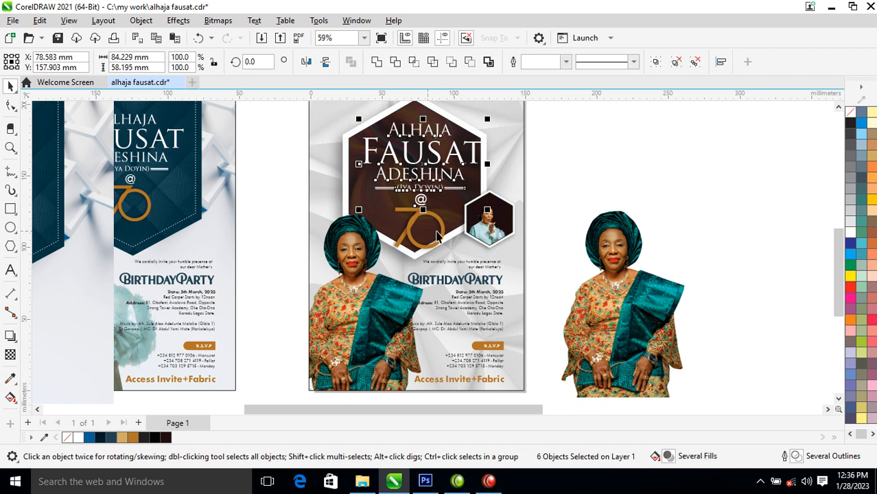
drag(325, 116, 503, 271)
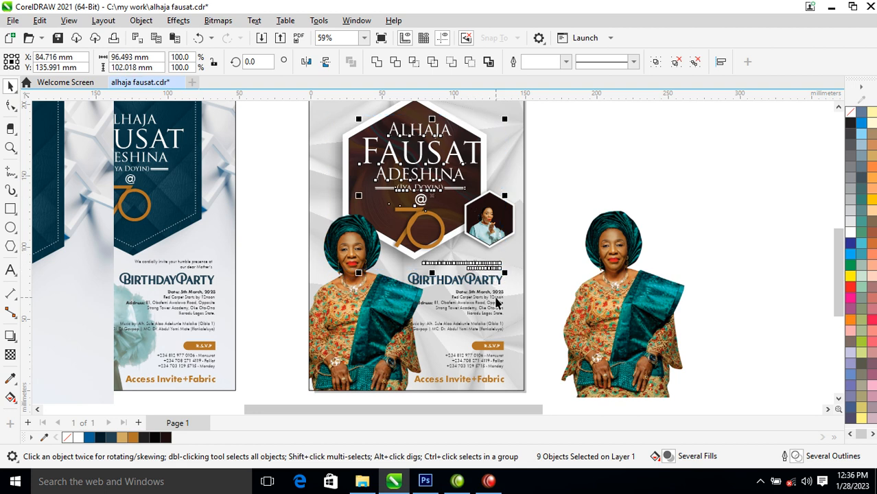
shift+click(501, 263)
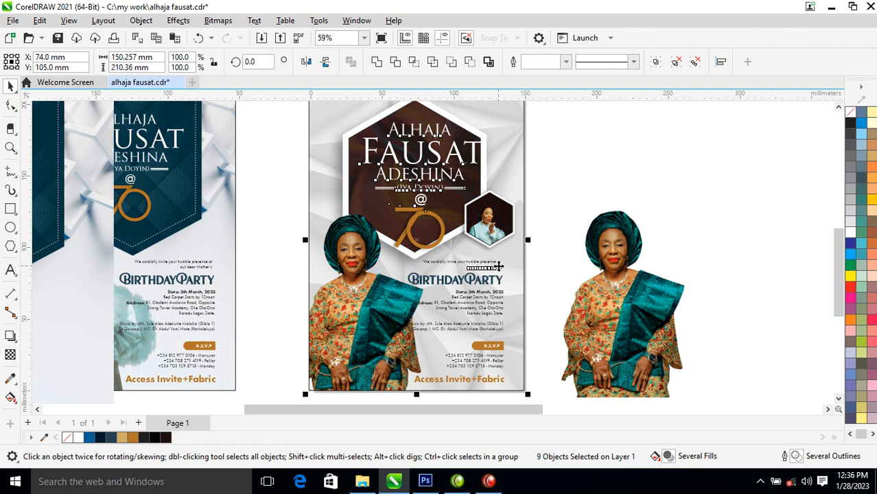
shift+click(507, 280)
drag(488, 262, 475, 245)
drag(434, 165, 428, 162)
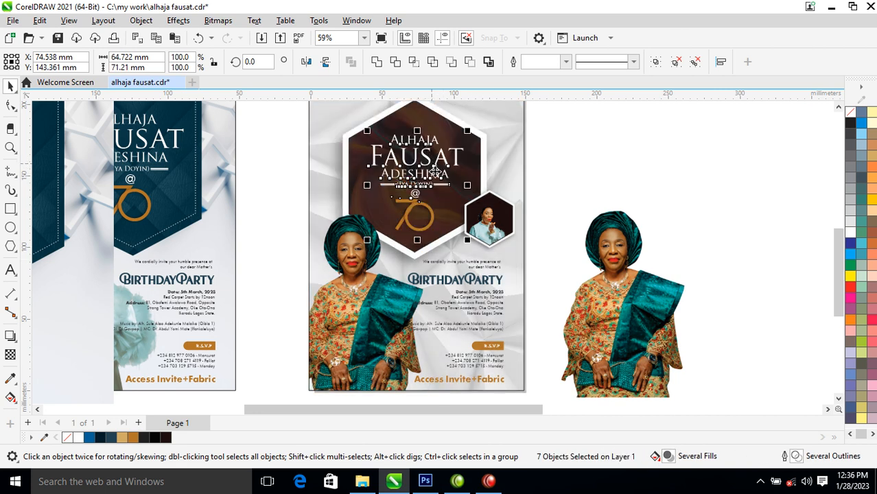
Remove the outline from the small portrait hexagon and shift its group slightly left over the large hexagon's edge.
click(497, 224)
ctrl+click(497, 223)
right_click(851, 115)
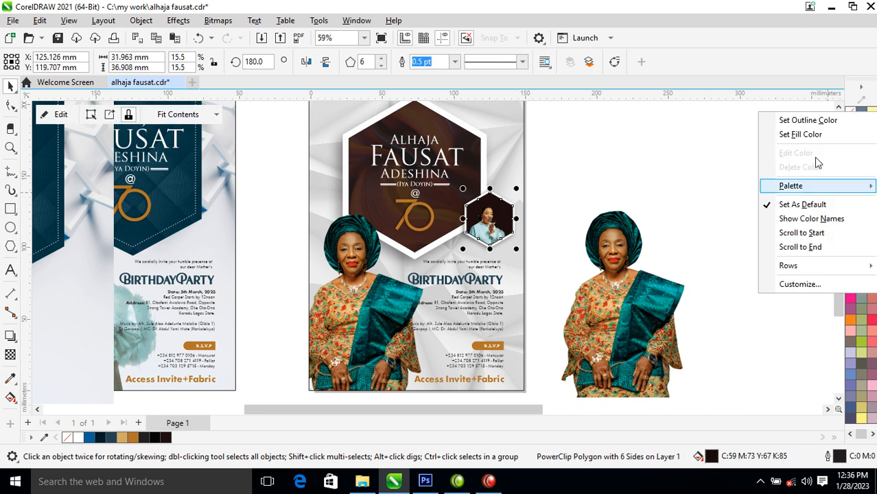
click(796, 121)
drag(543, 169, 441, 273)
drag(501, 223, 489, 221)
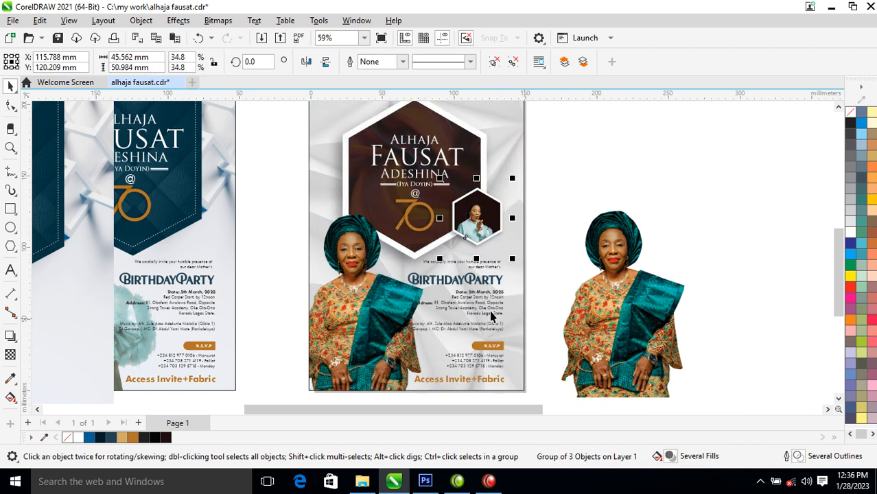
Recolour the second invitation's R.S.V.P. pill with the Birthday Party heading's dark blue, C71 M40 Y31 K60.
key(z)
drag(303, 139, 572, 401)
click(503, 320)
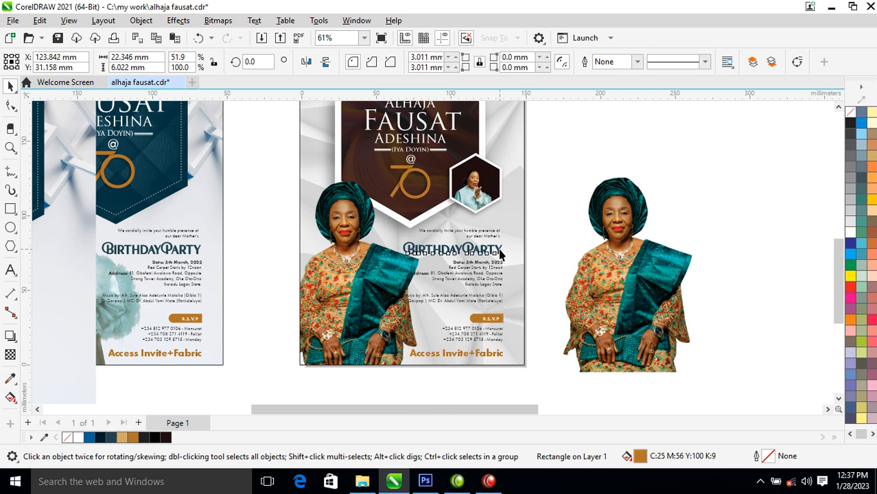
click(500, 254)
click(476, 322)
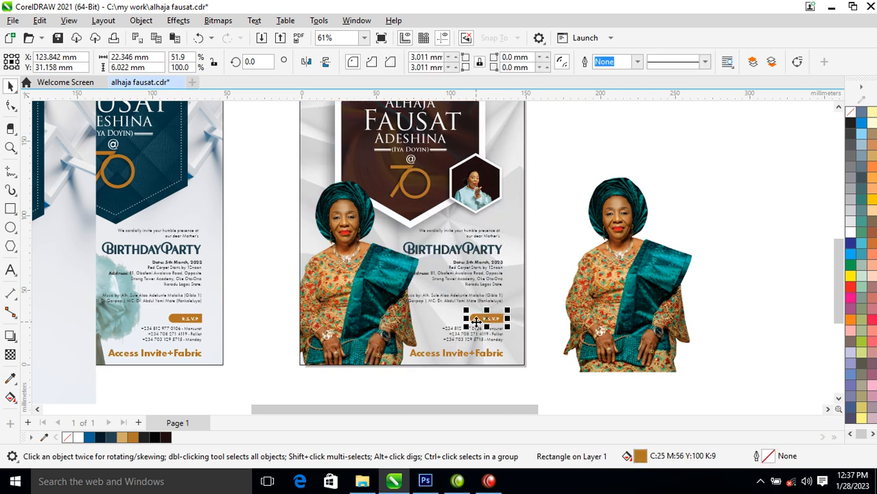
click(501, 252)
drag(500, 251, 476, 319)
click(537, 389)
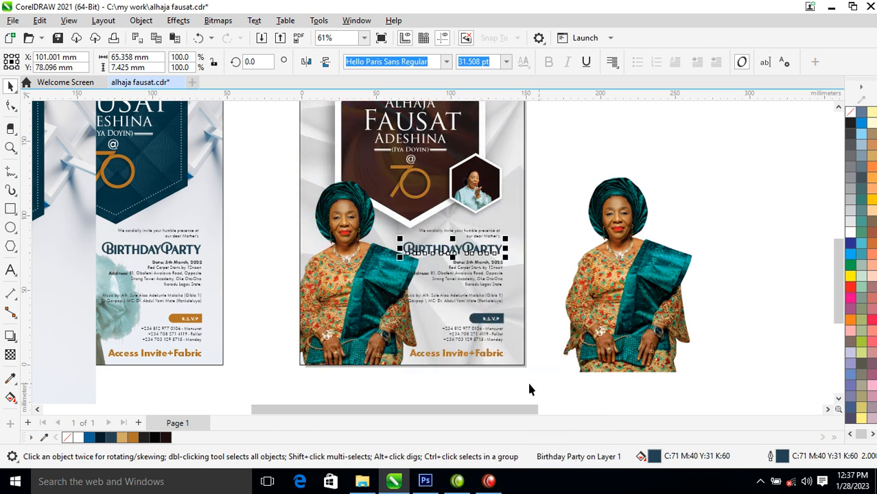
Apply the same dark blue to the second invitation's Access Invite+Fabric text and remove its outline.
click(417, 355)
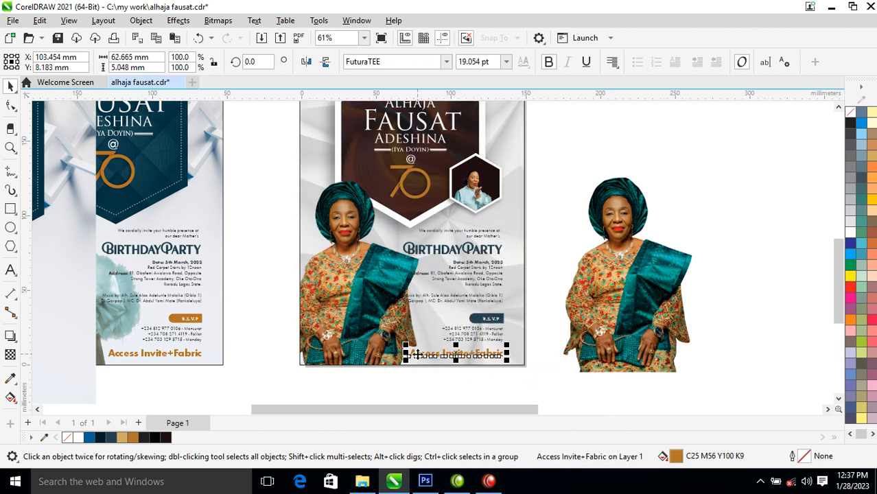
key(ctrl+r)
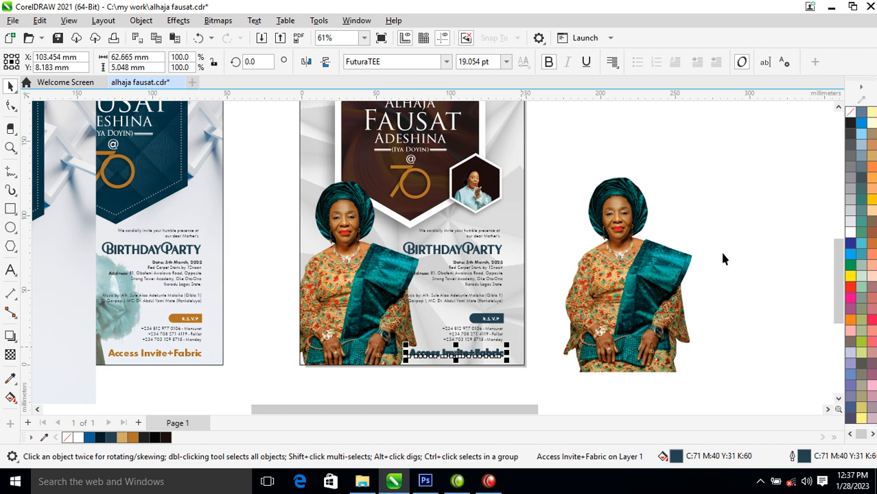
right_click(852, 117)
click(796, 124)
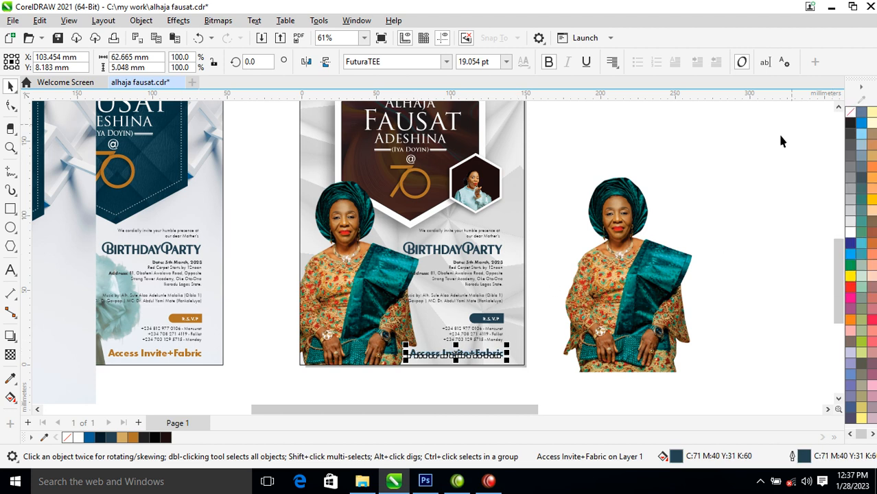
Delete the leftover extracted blue banner group and pale background lying beside the first invitation.
scroll(563, 248, down, 2)
key(F2)
drag(230, 136, 612, 333)
click(157, 178)
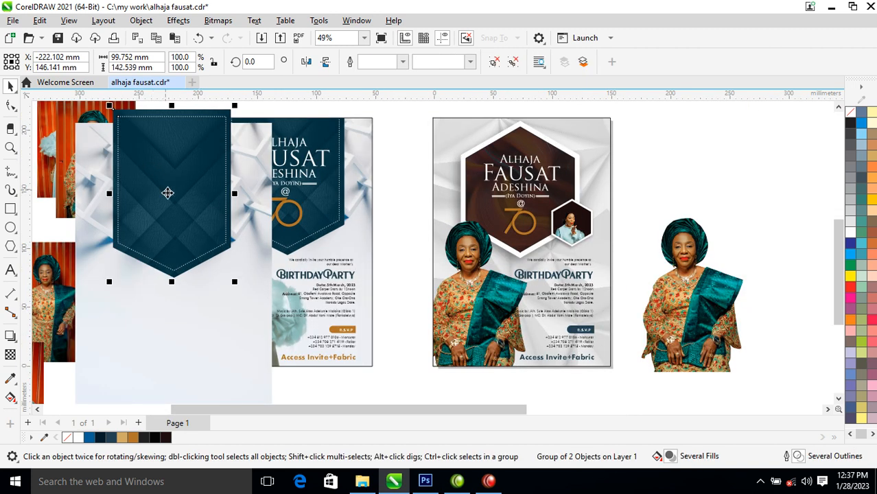
key(Delete)
click(159, 273)
key(Delete)
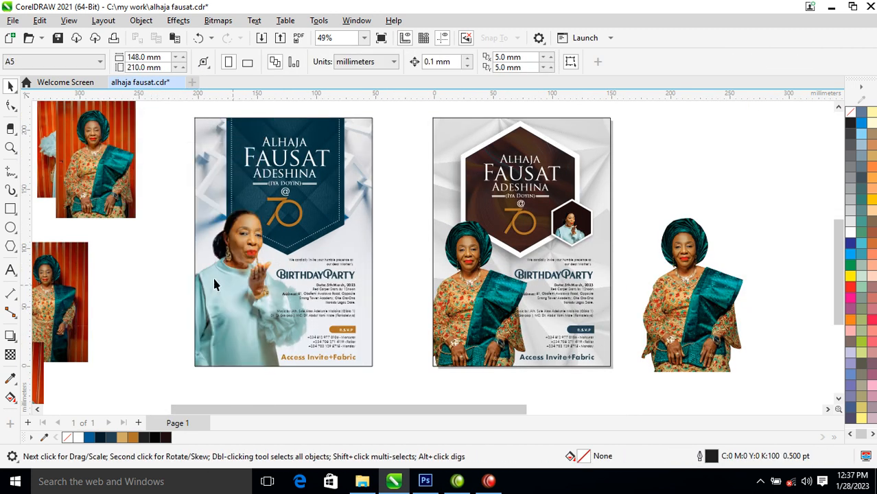
Nudge the second invitation's event details up slightly and move its large portrait a little left, away from the text.
key(F2)
drag(384, 165, 646, 376)
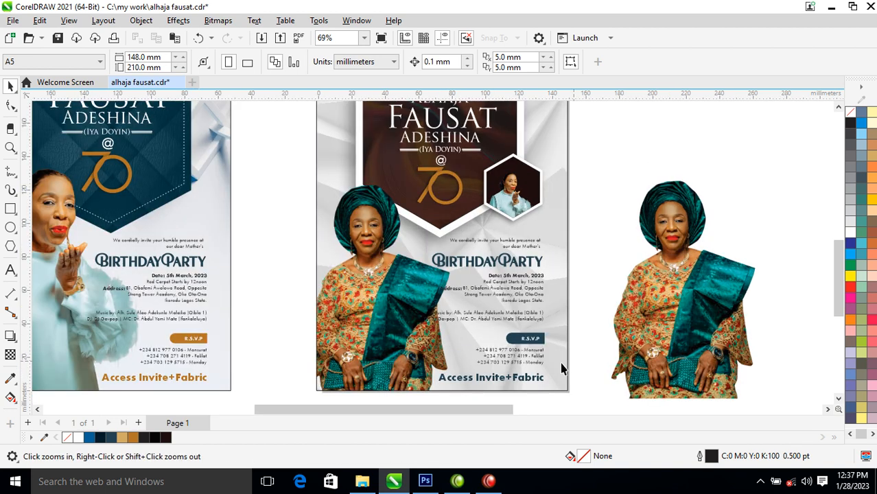
key(space)
drag(597, 227, 397, 399)
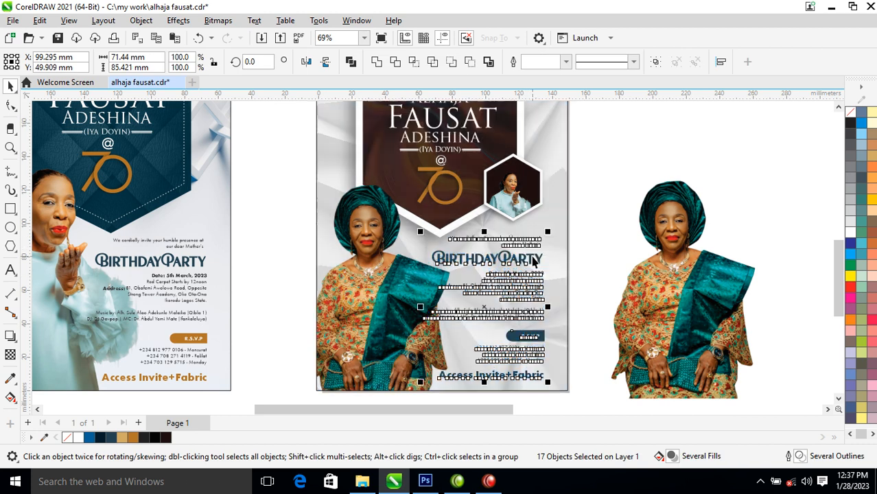
click(388, 325)
ctrl+click(388, 326)
drag(396, 306, 390, 305)
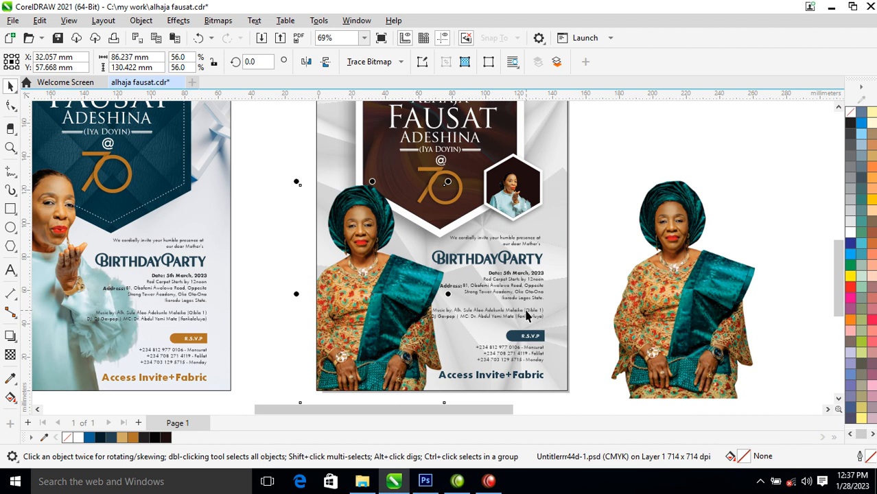
Make the "Music by:" label bold in the second invitation's event details.
drag(392, 186, 622, 402)
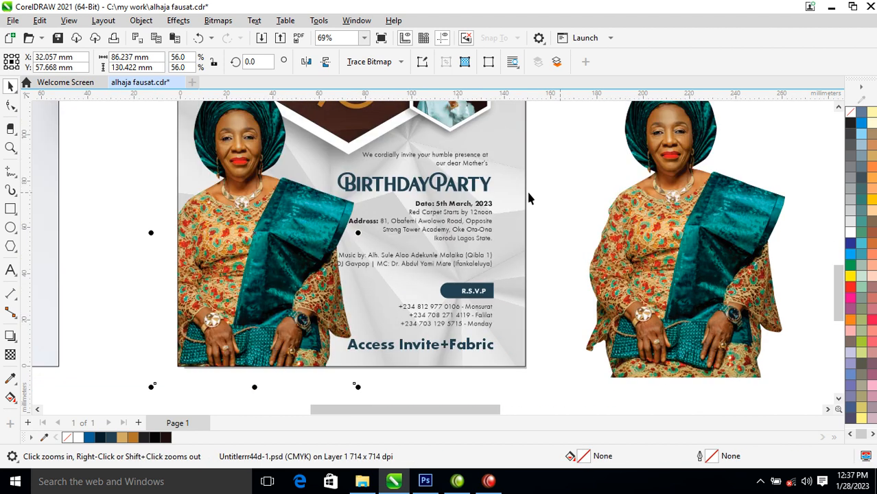
click(369, 259)
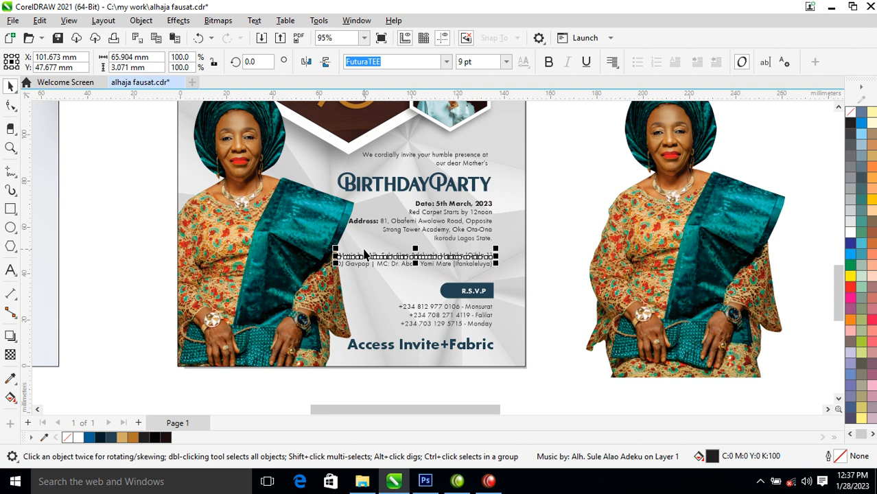
key(z)
drag(334, 248, 550, 315)
double_click(260, 220)
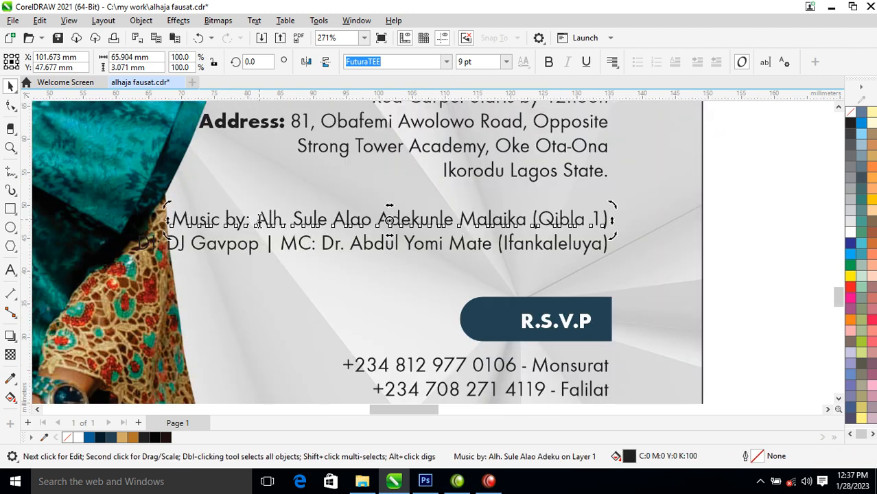
key(Left)
key(shift+Home)
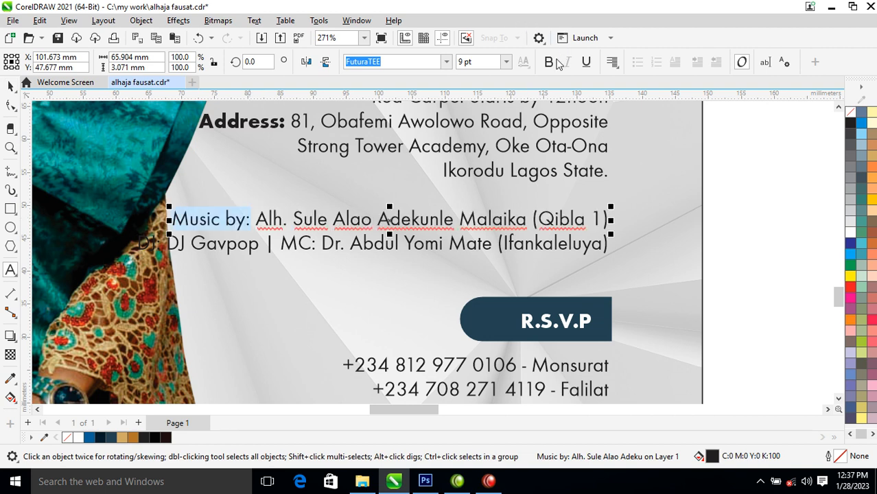
click(555, 61)
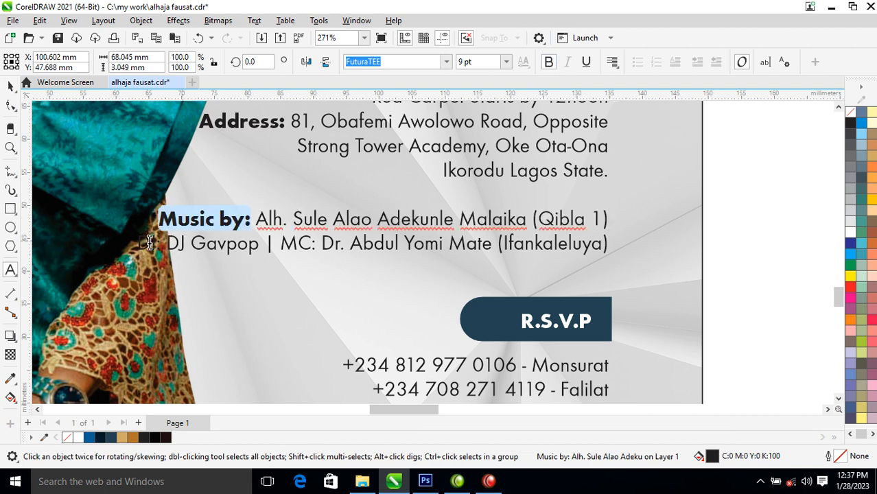
Make the "DJ:" label bold in the line below the music credit on the second invitation.
double_click(163, 245)
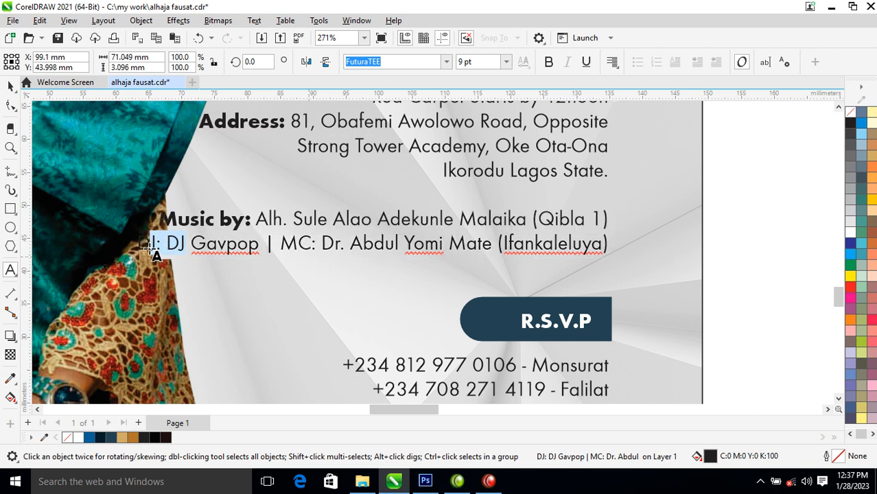
key(ctrl+space)
click(178, 243)
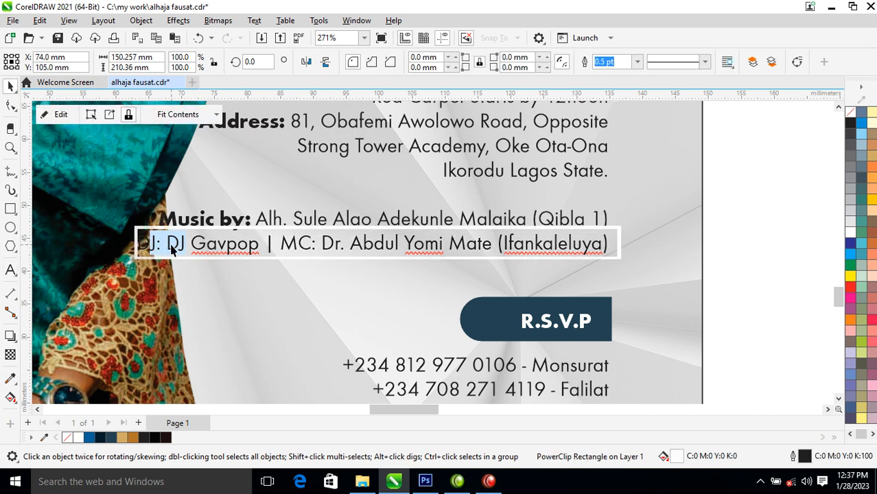
double_click(171, 250)
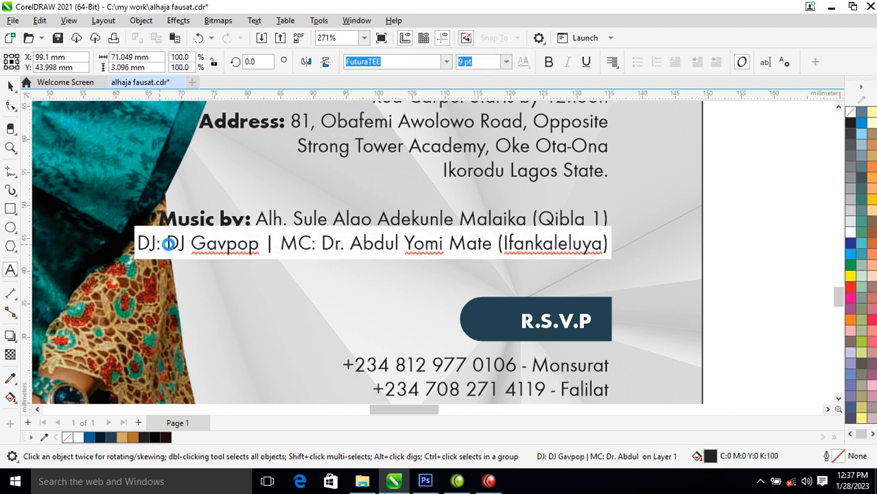
drag(164, 243, 129, 240)
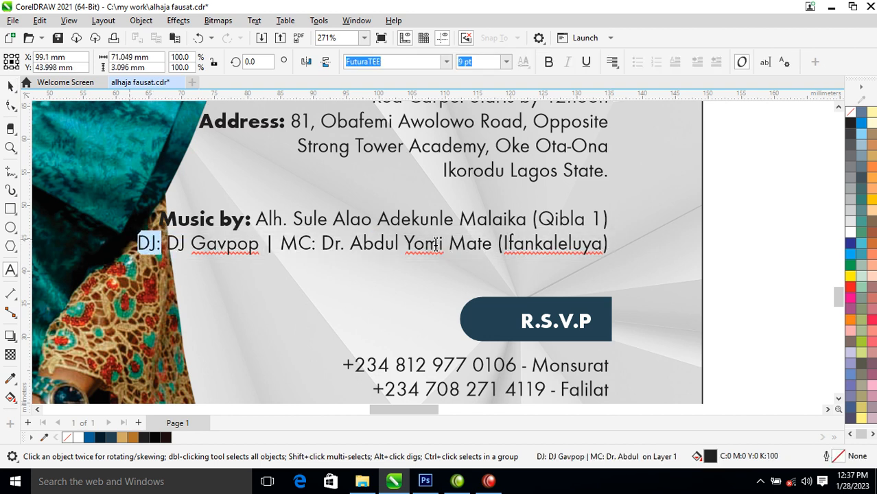
click(549, 62)
Condense the music and DJ/MC lines together horizontally to about 63 mm wide, keeping their right edge fixed, clear of the portrait.
key(ctrl+space)
shift+click(549, 224)
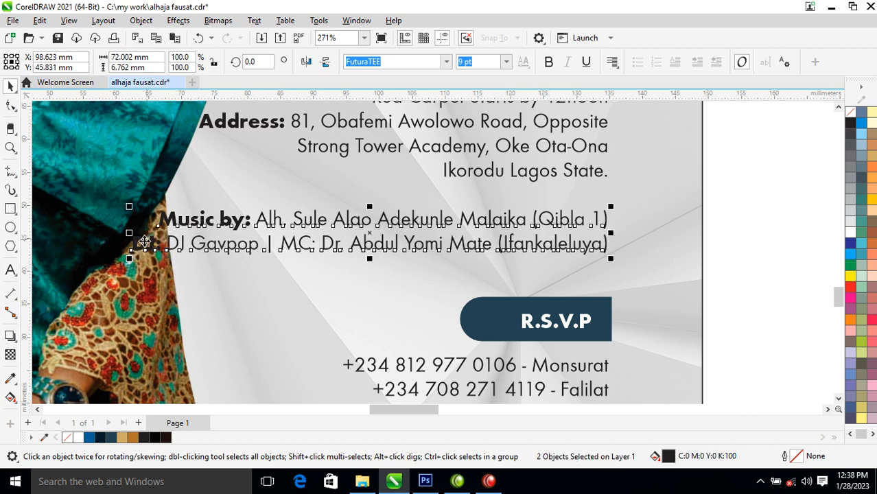
drag(130, 233, 242, 258)
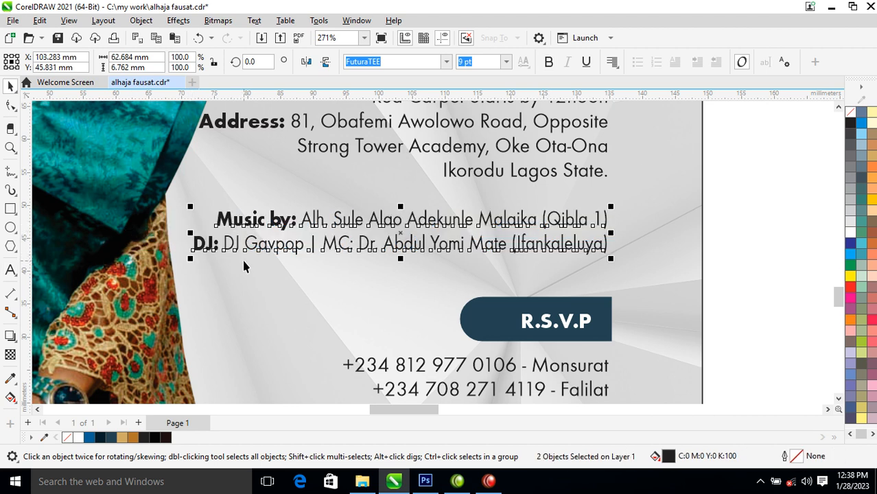
Remove the black outline from the background frames of both invitations and clear the selection.
scroll(373, 167, down, 2)
scroll(415, 182, down, 6)
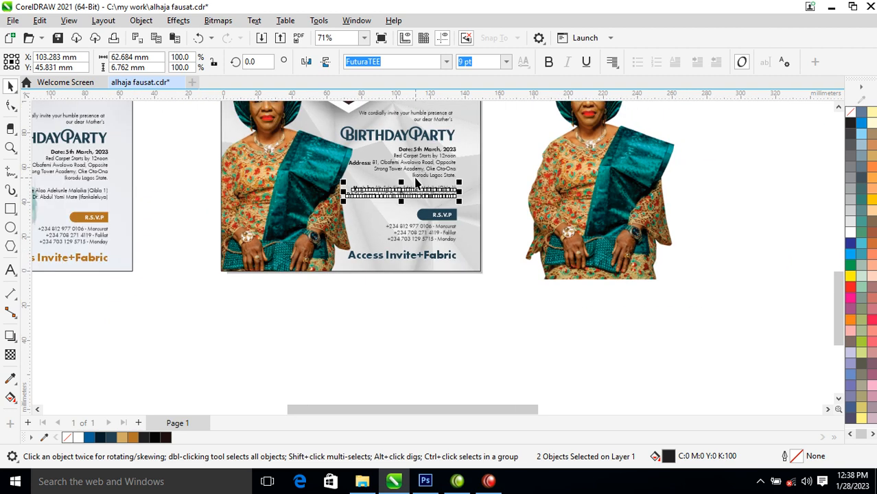
key(F2)
mouse_move(184, 230)
mouse_down()
mouse_move(342, 152)
mouse_move(481, 44)
mouse_up()
drag(250, 167, 441, 400)
drag(316, 192, 349, 188)
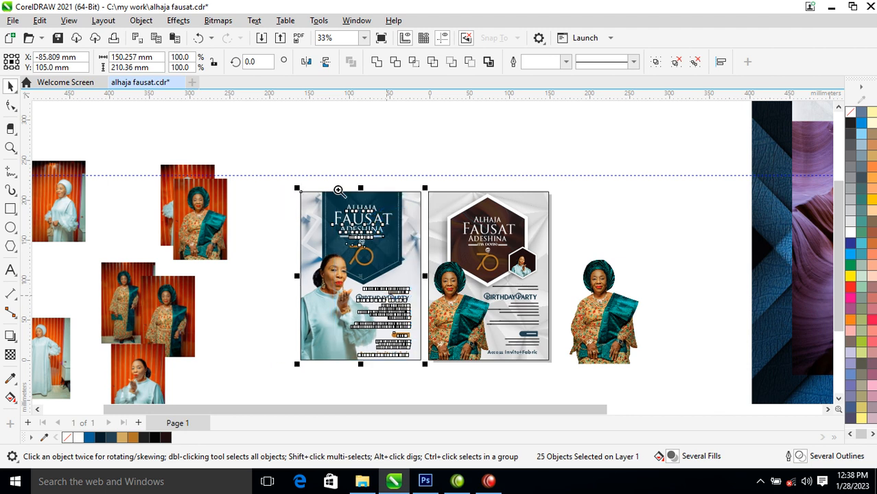
key(F2)
drag(294, 187, 572, 365)
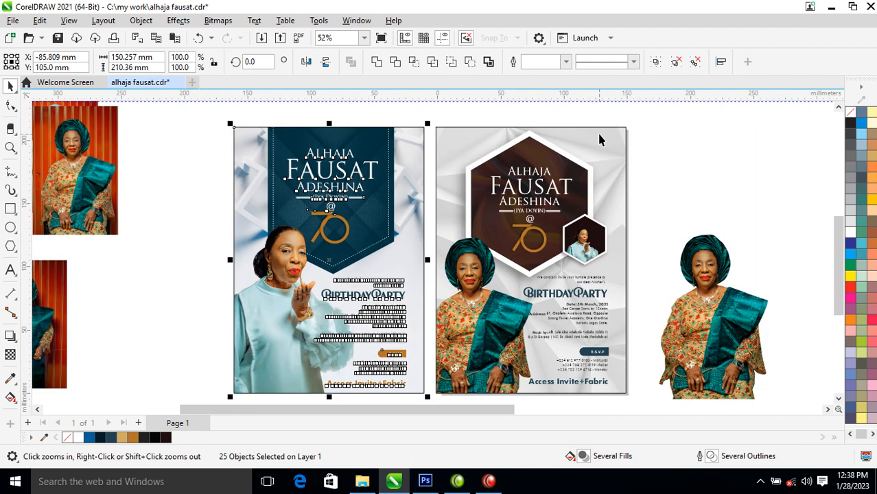
click(460, 168)
shift+click(416, 160)
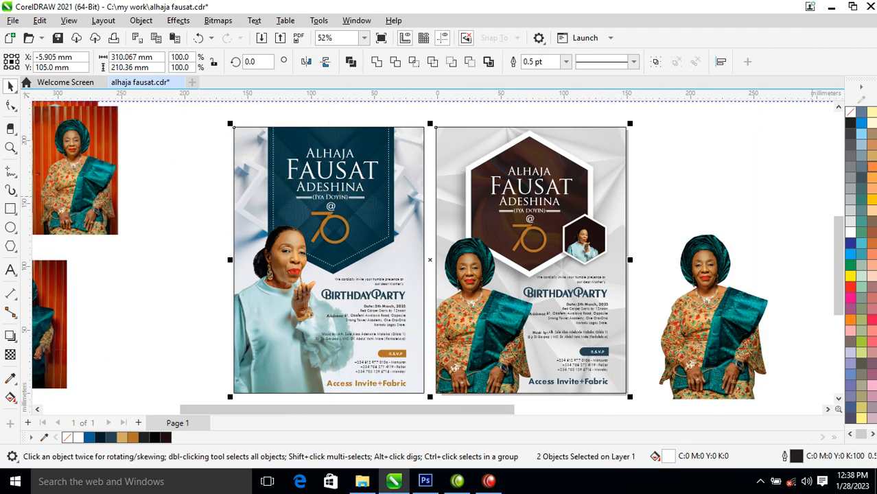
right_click(850, 116)
click(788, 118)
click(691, 184)
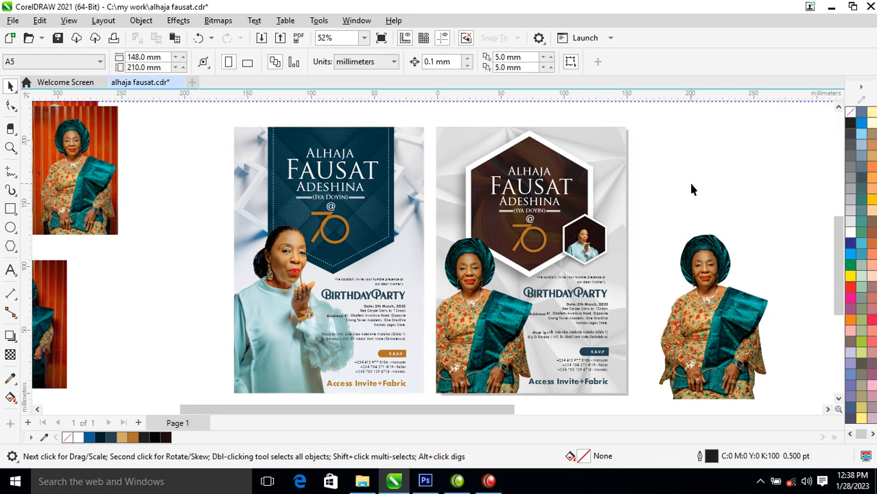